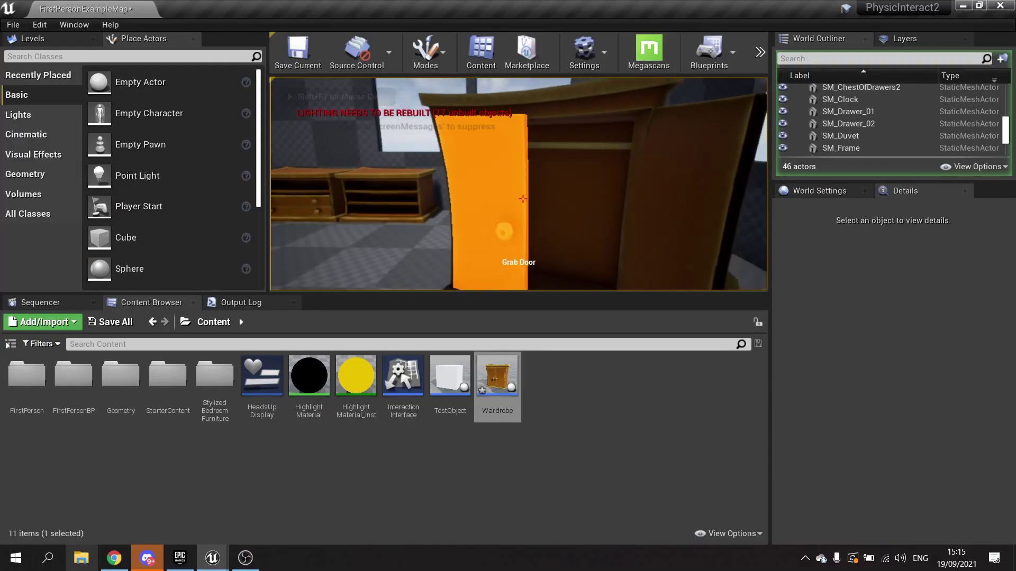
Walk around the bedroom in the running level to examine the wardrobe and furniture, and end the play session.
key(s)
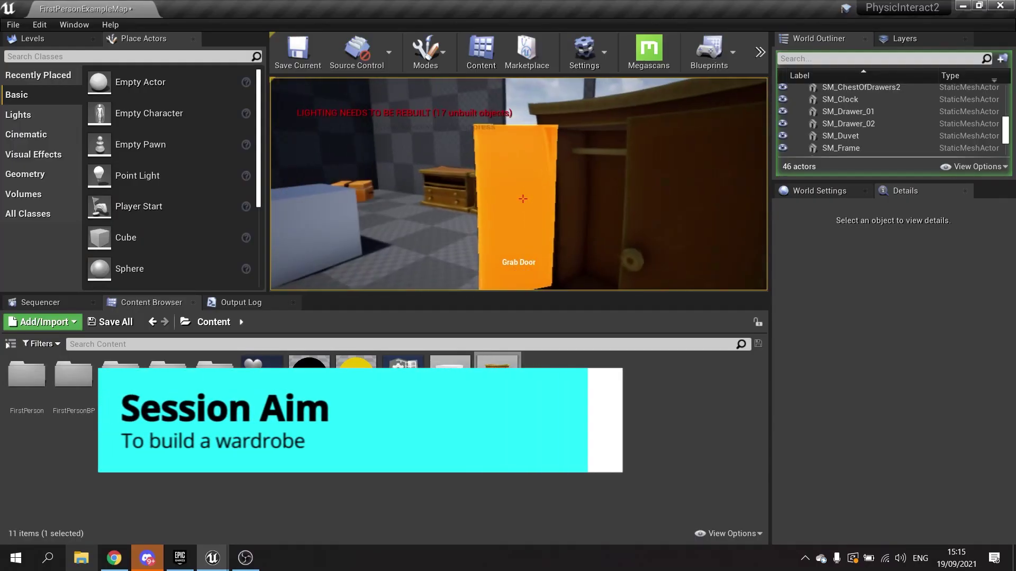
key(w)
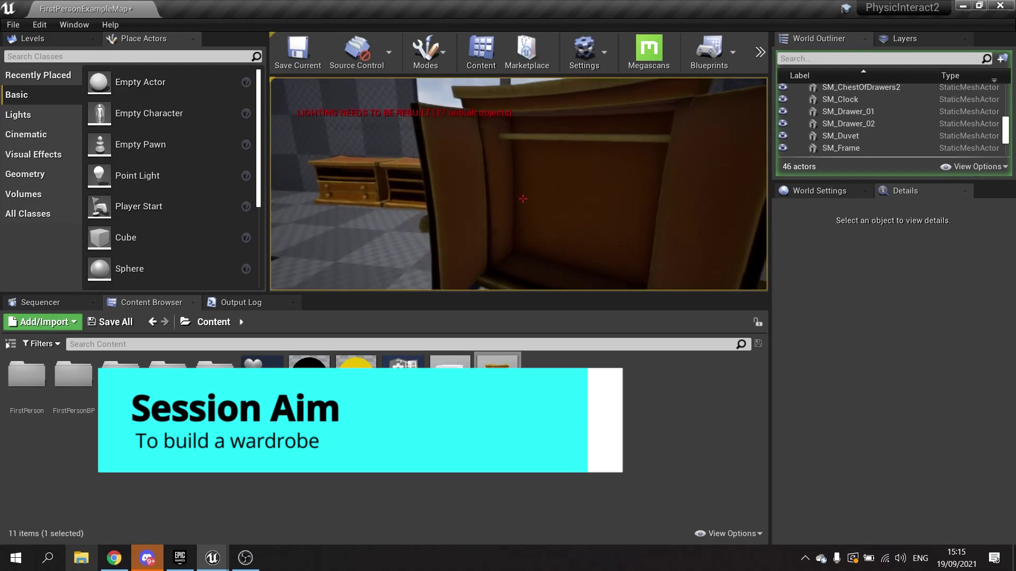
key(s)
key(w)
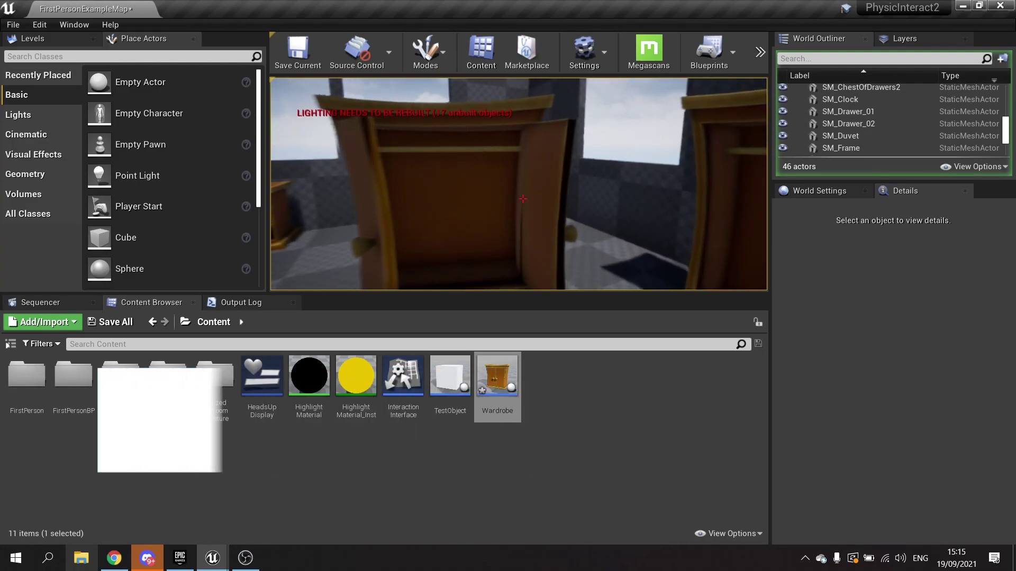
key(w)
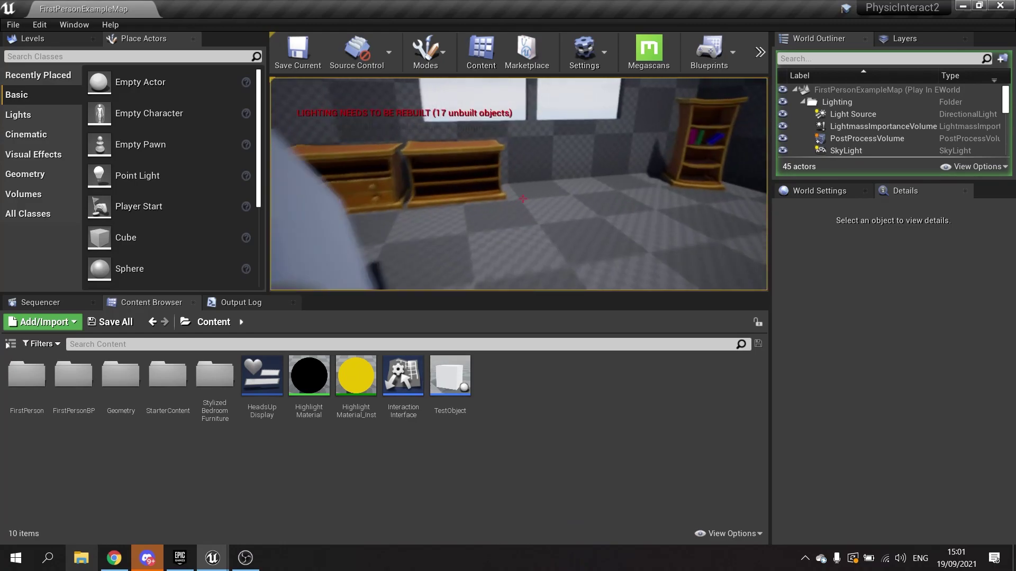
key(w)
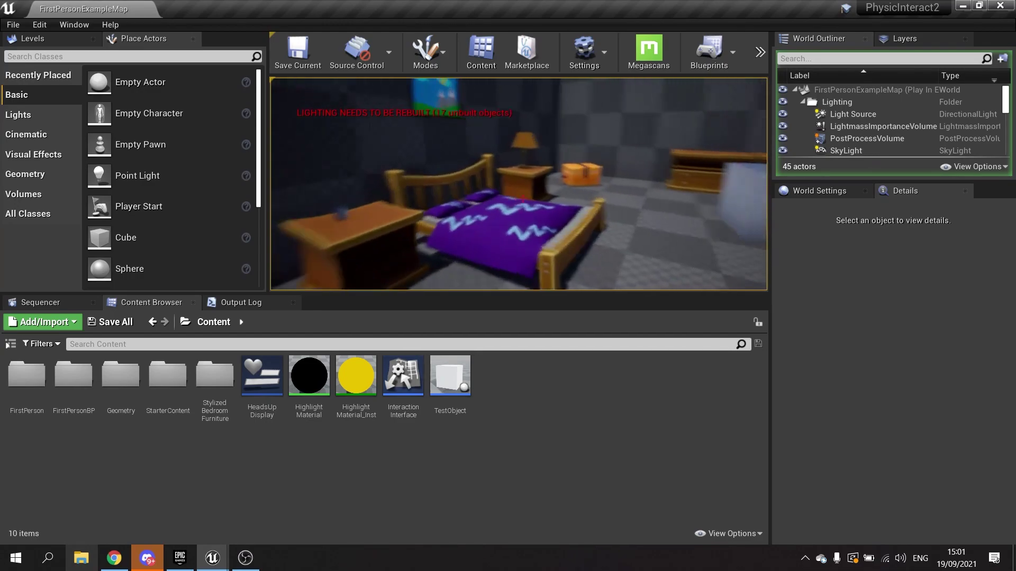
key(w)
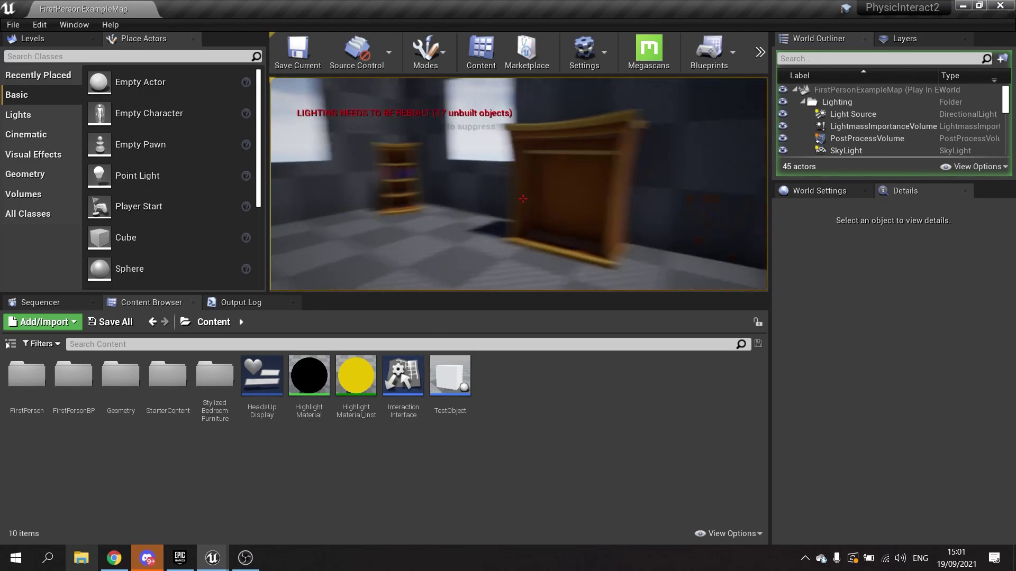
key(w)
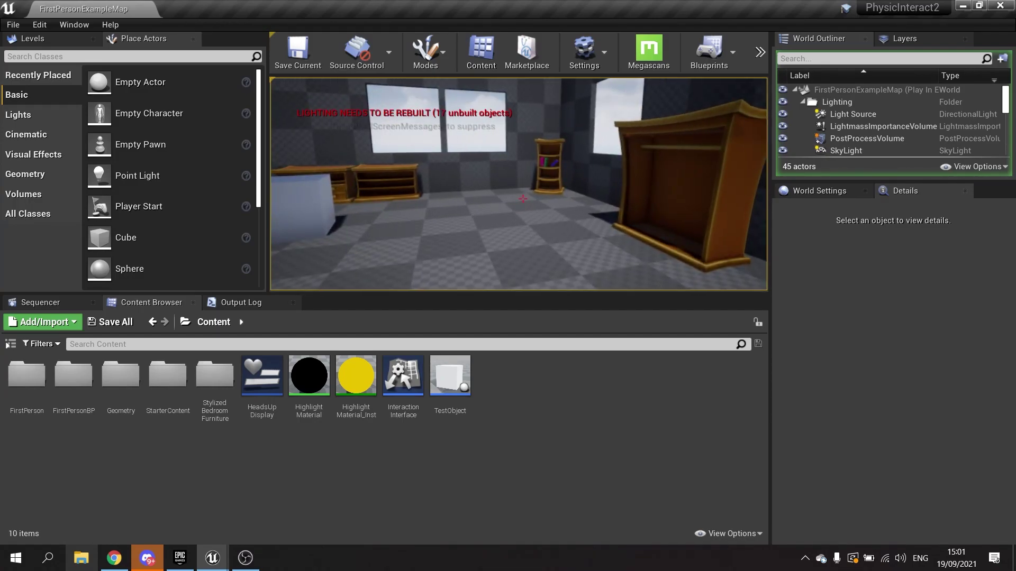
key(Escape)
Create a Blueprint Class with Actor as its parent in the Content folder and name it Wardrobe.
right_drag(490, 200, 545, 193)
key(w)
key(s)
key(w)
key(s)
right_drag(466, 212, 479, 212)
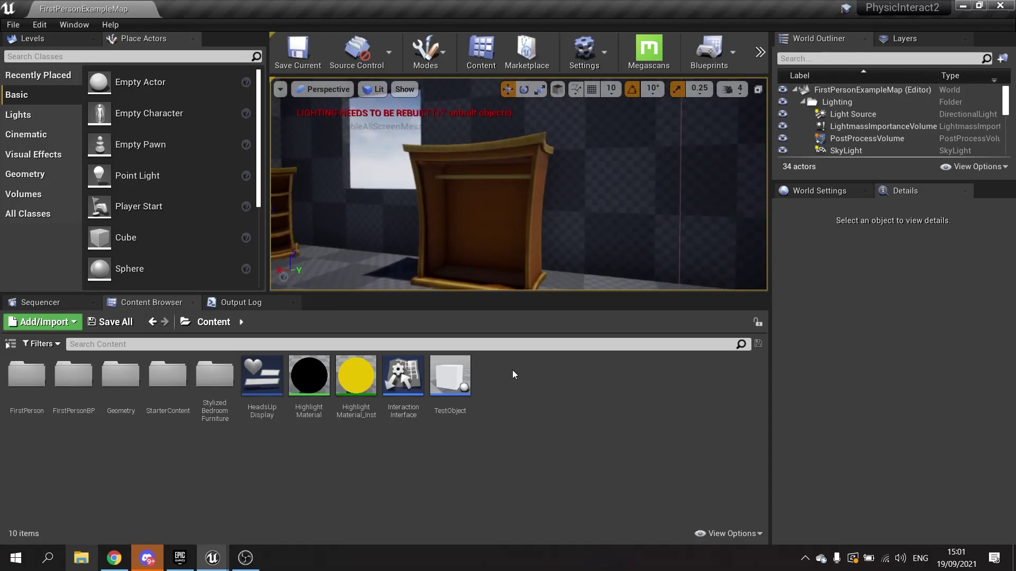
right_click(517, 392)
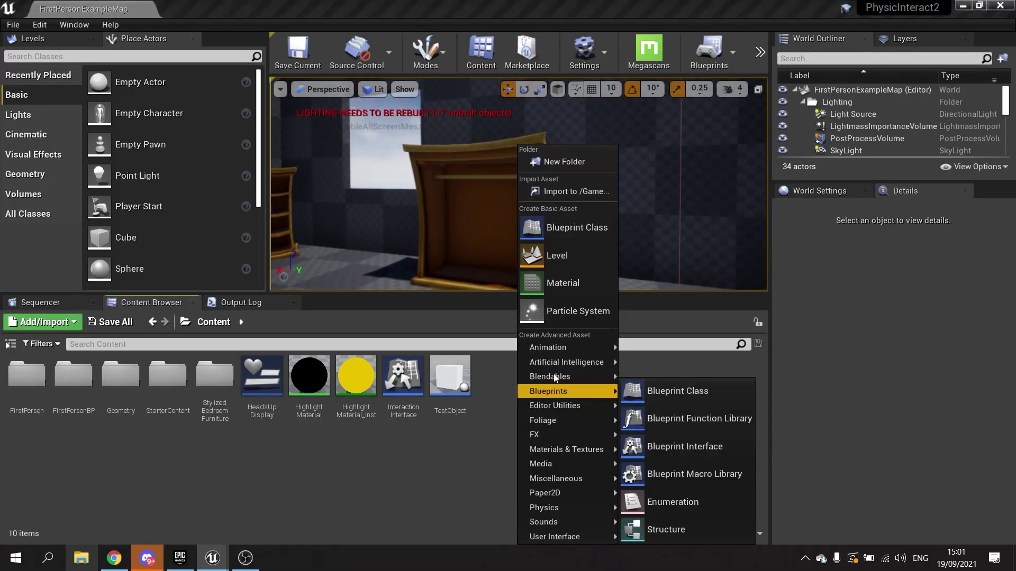
click(582, 226)
click(365, 172)
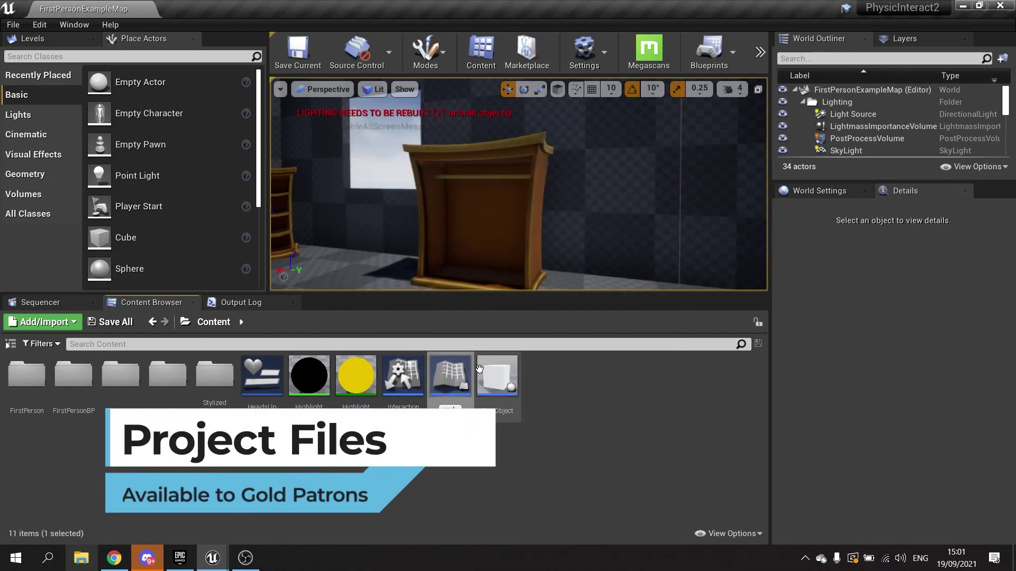
text(Wardrobe)
key(Return)
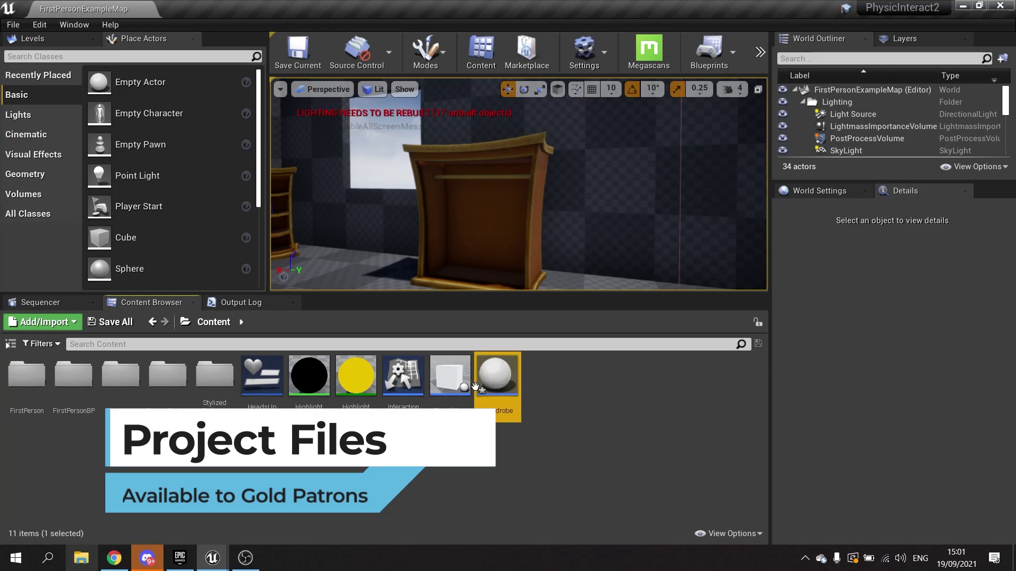
Implement the InteractionInterface in the Wardrobe blueprint's class settings and compile the blueprint.
double_click(497, 379)
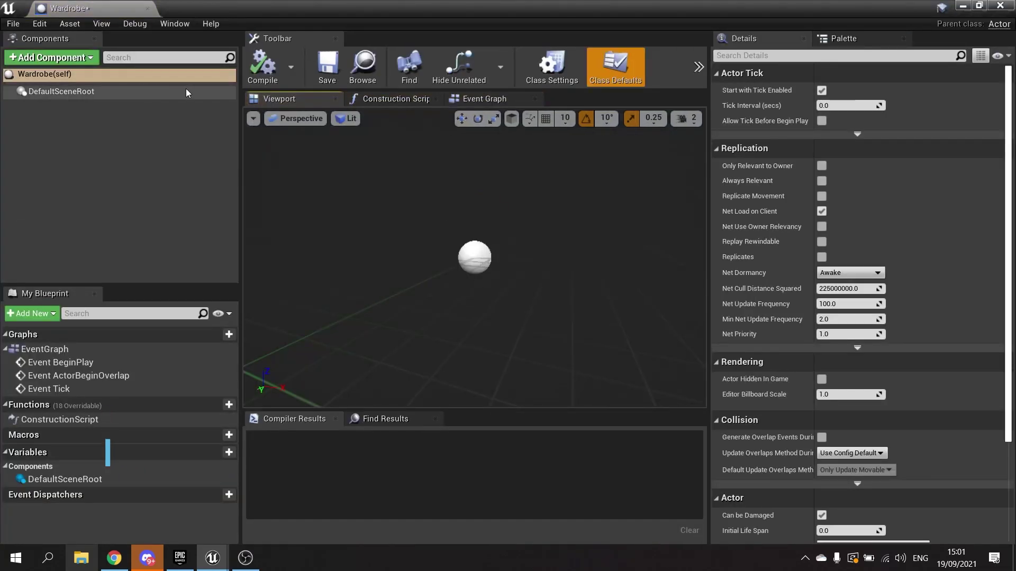
click(538, 58)
click(986, 304)
text(interact)
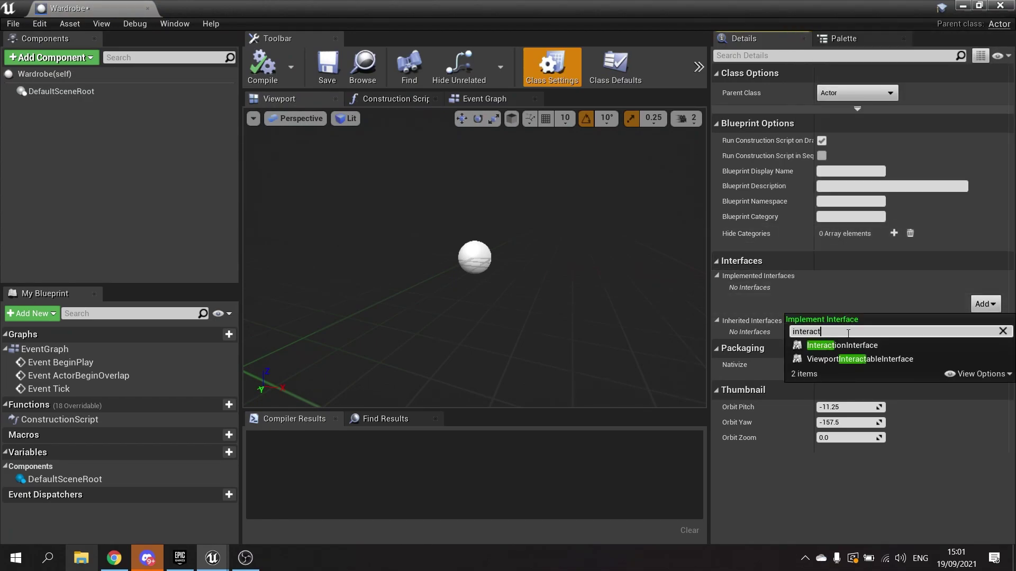
click(842, 345)
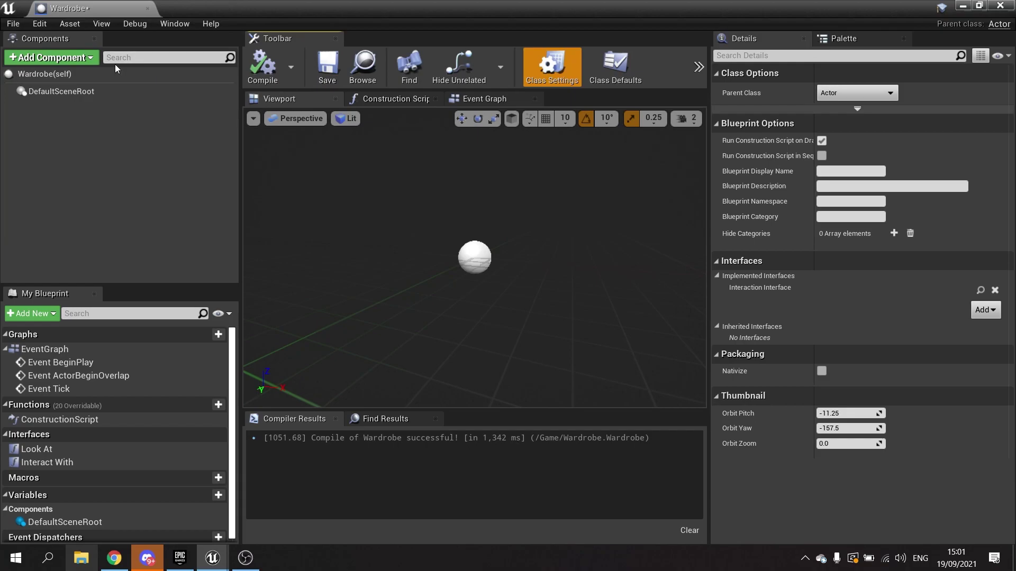
Add a Static Mesh component named WardrobeBase and assign it the SM_Wardrobe_Base mesh.
click(74, 59)
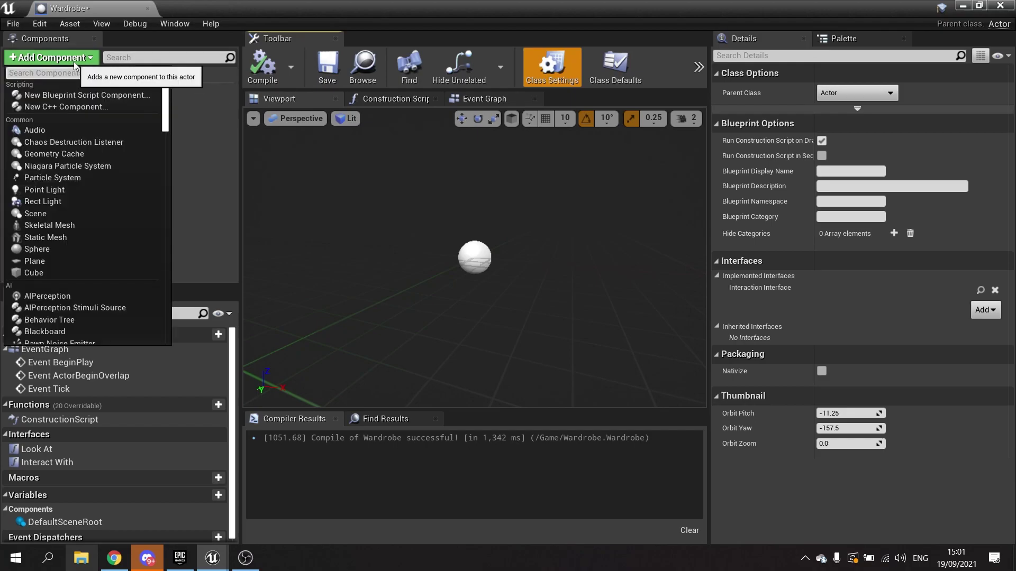
click(37, 238)
text(Wa)
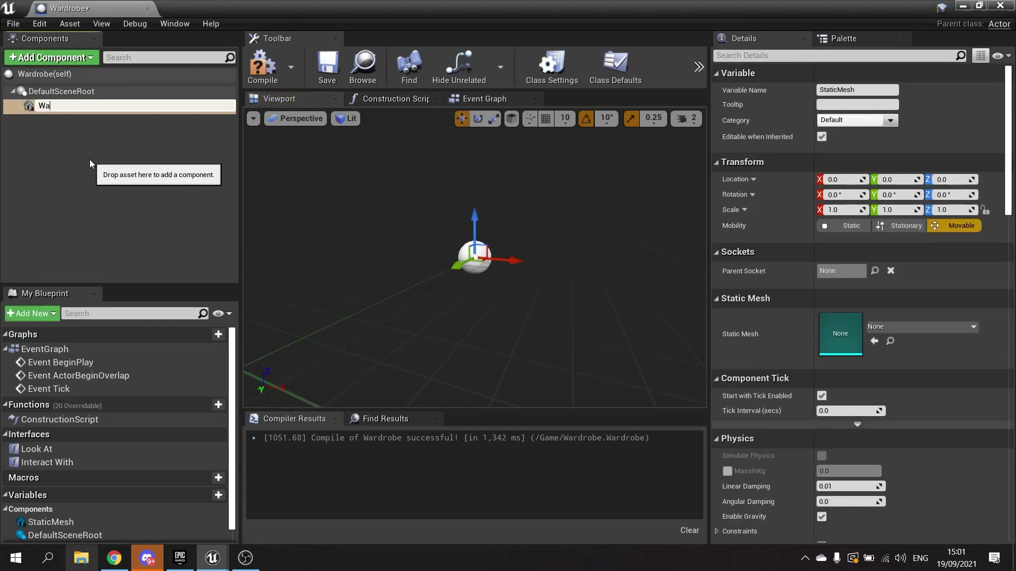
text(rdrobeBase)
key(Return)
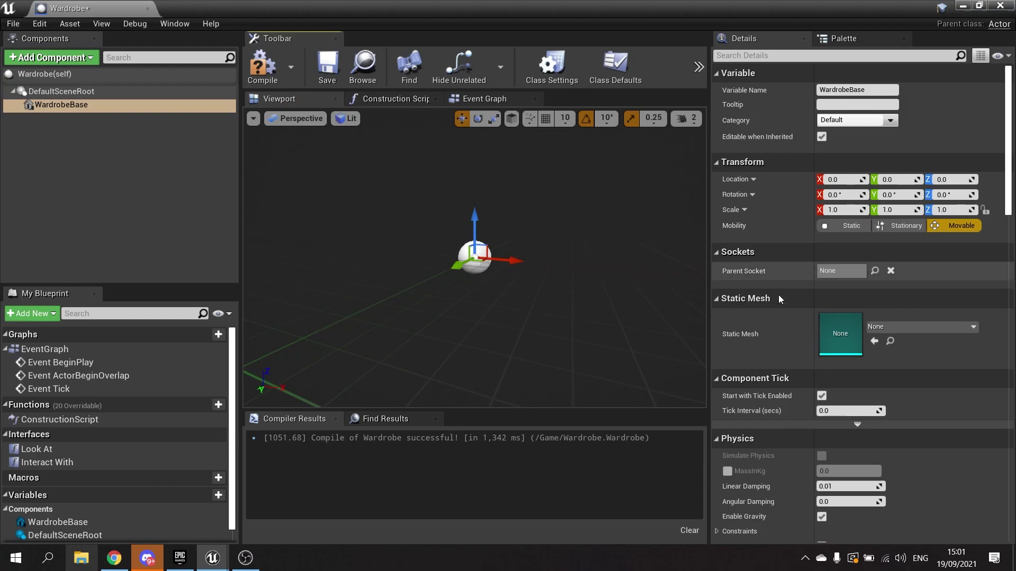
click(947, 327)
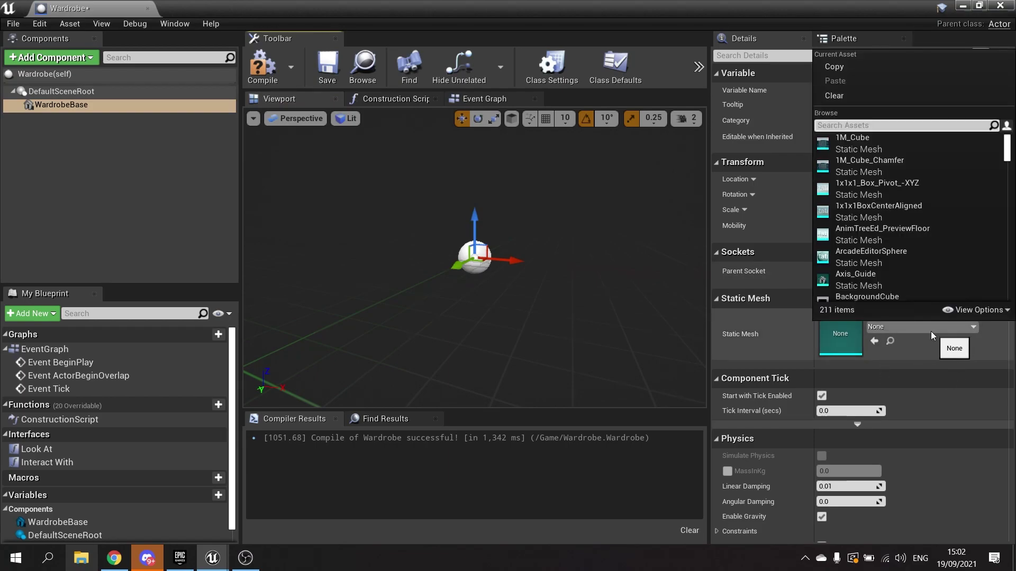
text(wardr)
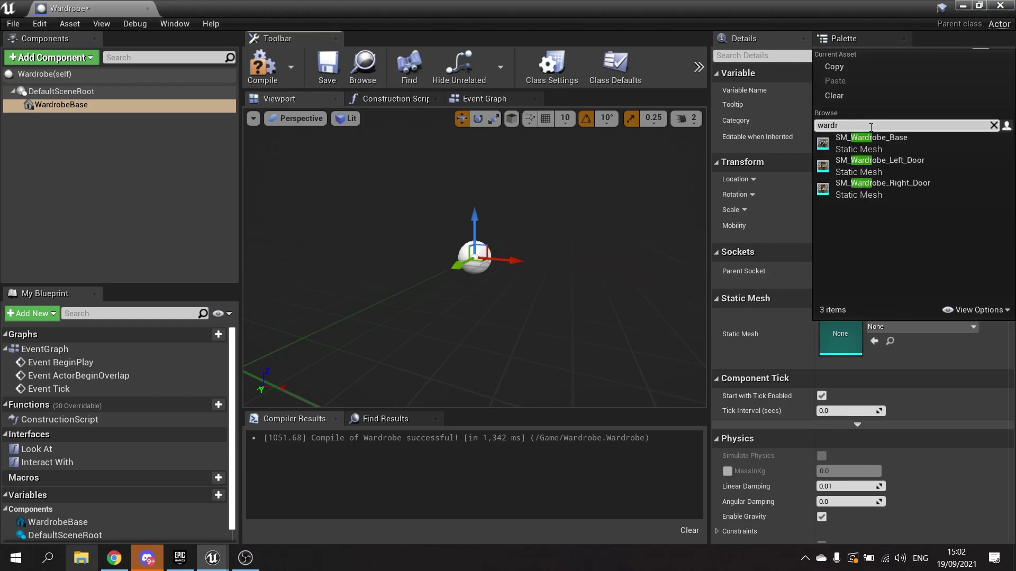
click(880, 138)
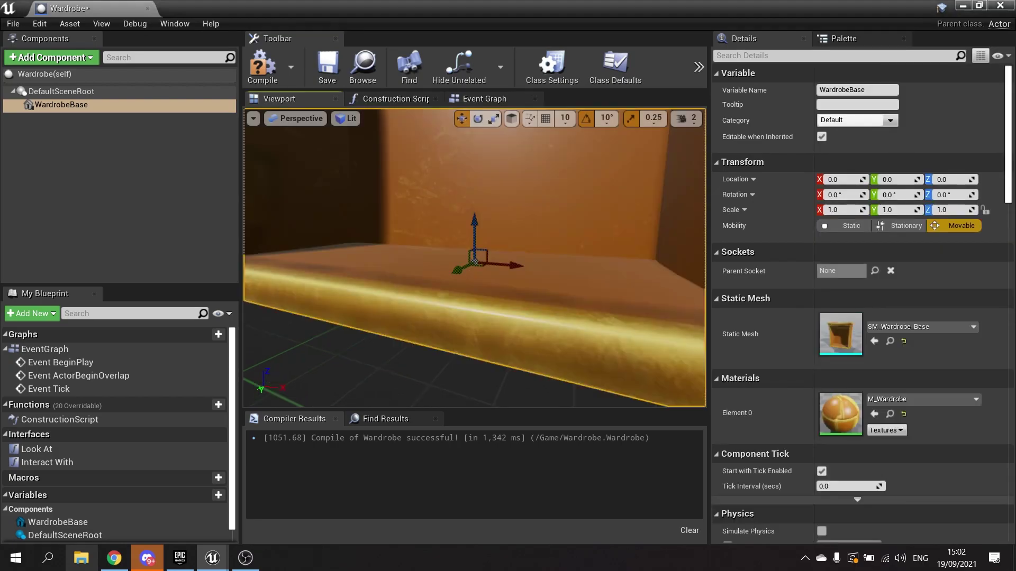
Add a Static Mesh component named LeftDoor under WardrobeBase and assign it the SM_Wardrobe_Left_Door mesh.
right_drag(474, 258, 500, 253)
click(52, 57)
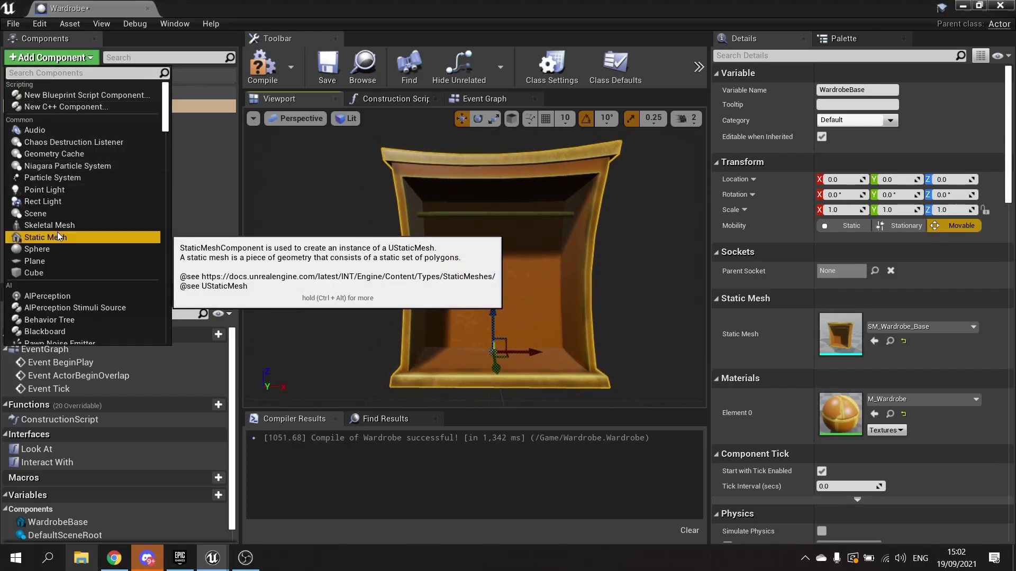
click(57, 232)
text(LeftFoo)
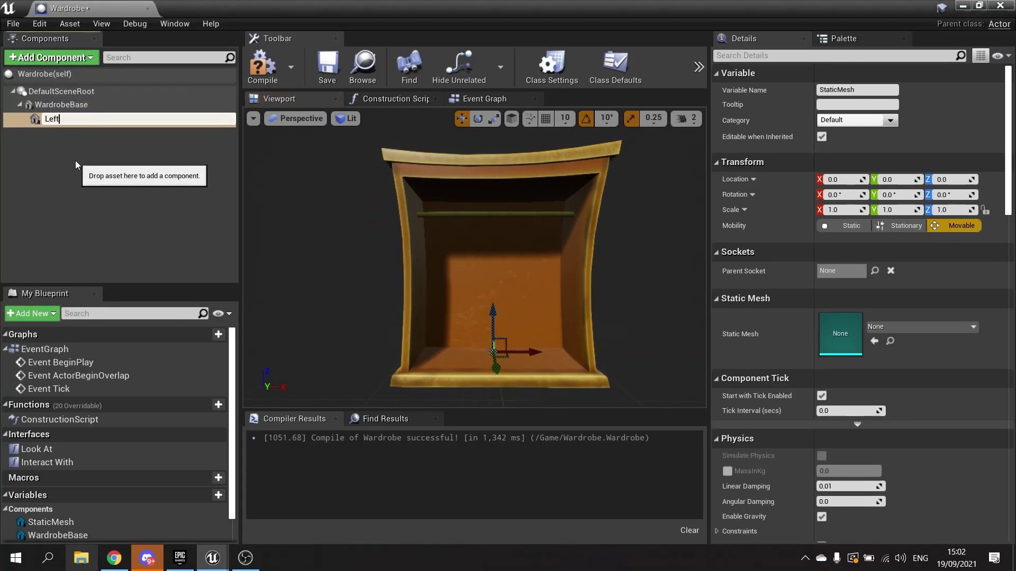
key(BackSpace)
key(BackSpace)
key(BackSpace)
text(Door)
key(Return)
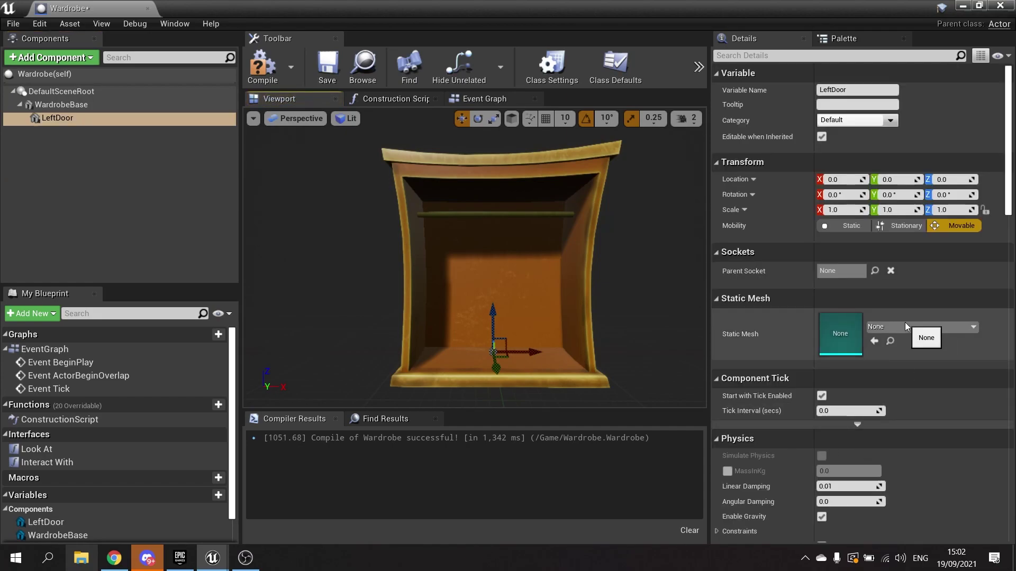
click(903, 323)
text(wardr)
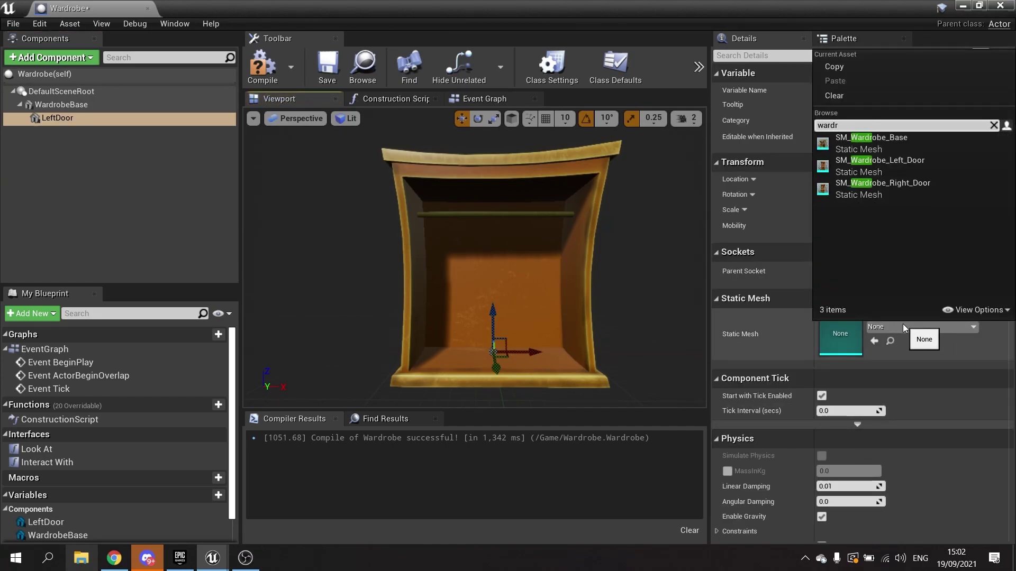
click(902, 168)
Move LeftDoor onto the left half of the wardrobe's front, at about X -80.6, Y 80.9, Z 98.4.
right_drag(608, 333, 516, 316)
drag(487, 316, 446, 359)
drag(505, 347, 404, 344)
right_drag(404, 343, 558, 344)
drag(459, 271, 458, 158)
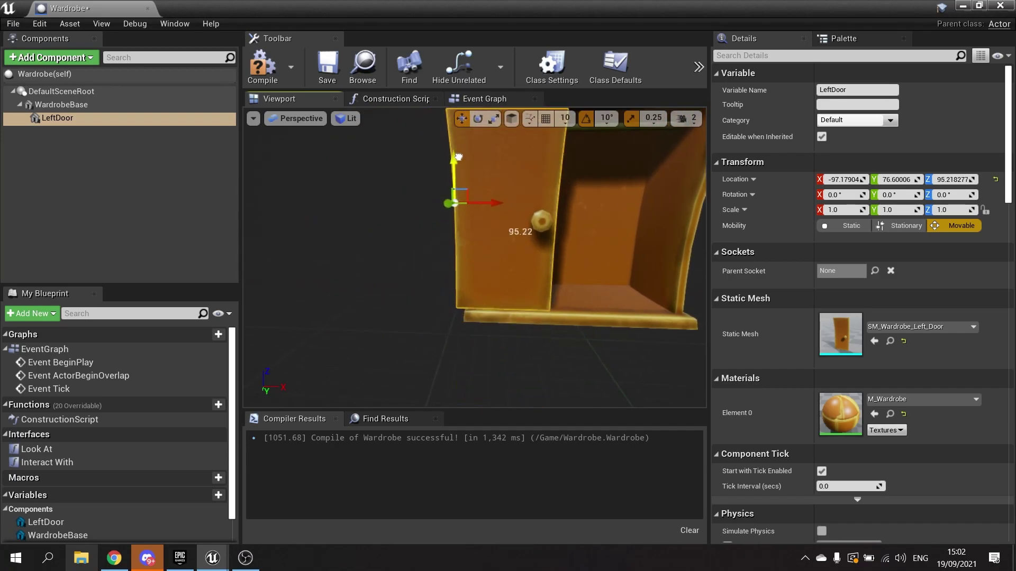
drag(493, 200, 513, 208)
right_drag(501, 293, 552, 291)
drag(551, 291, 561, 290)
right_drag(561, 290, 471, 368)
drag(611, 285, 628, 283)
right_drag(624, 285, 466, 241)
right_drag(497, 296, 411, 334)
right_drag(344, 304, 338, 304)
Duplicate LeftDoor as a component named RightDoor and assign it the SM_Wardrobe_Right_Door mesh.
click(27, 161)
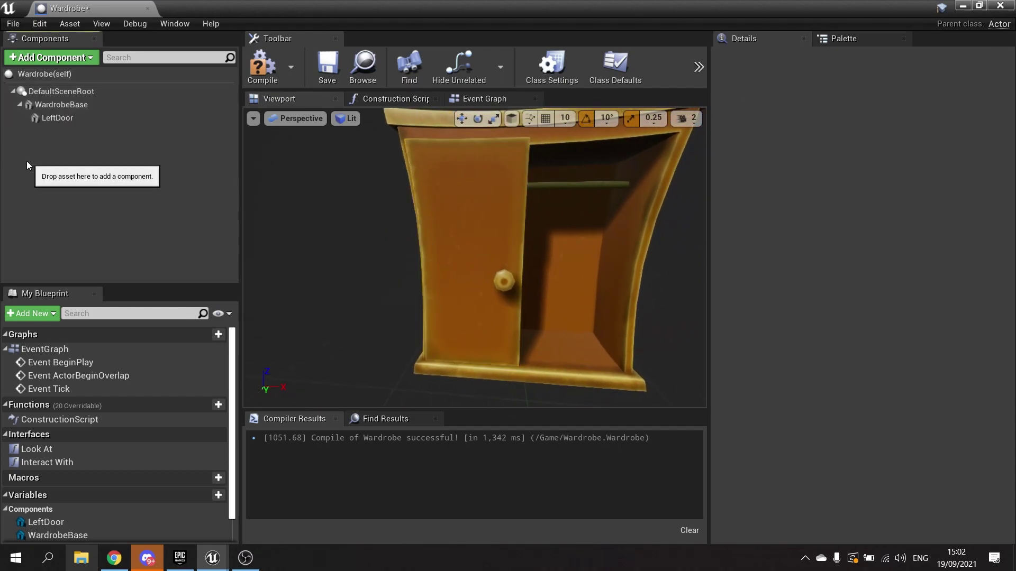
right_click(50, 119)
click(94, 213)
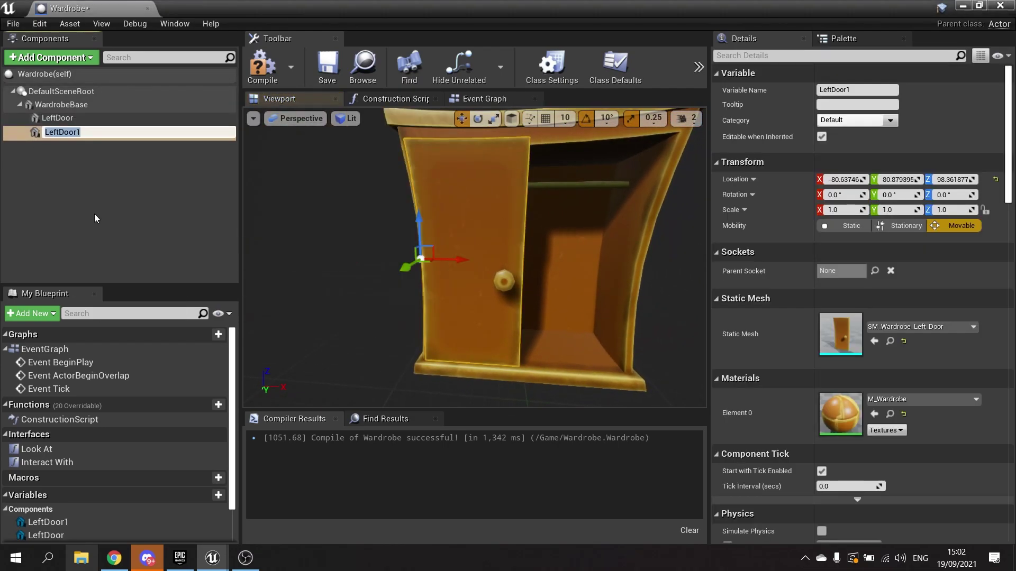
text(Right)
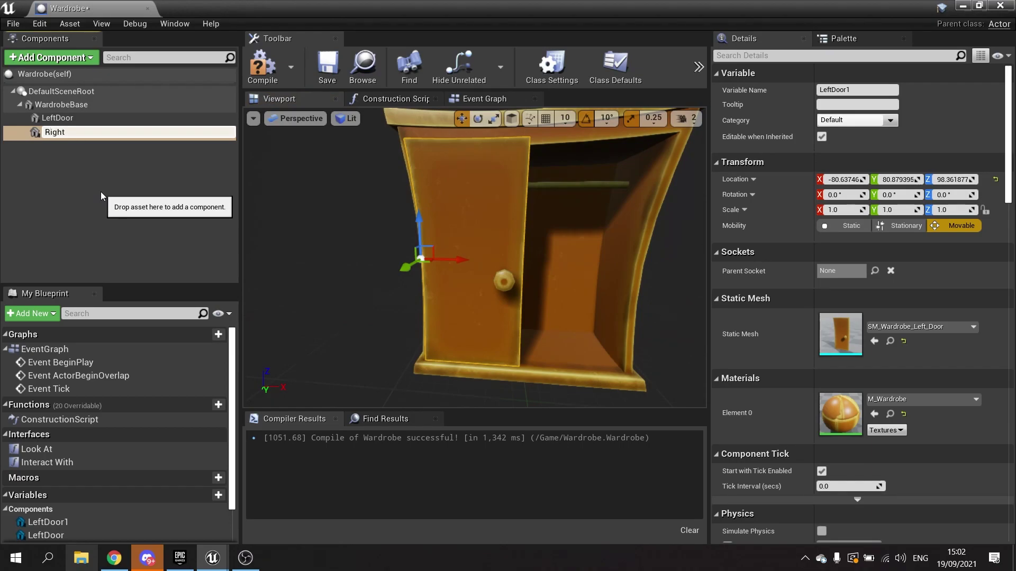
text(Door)
key(Return)
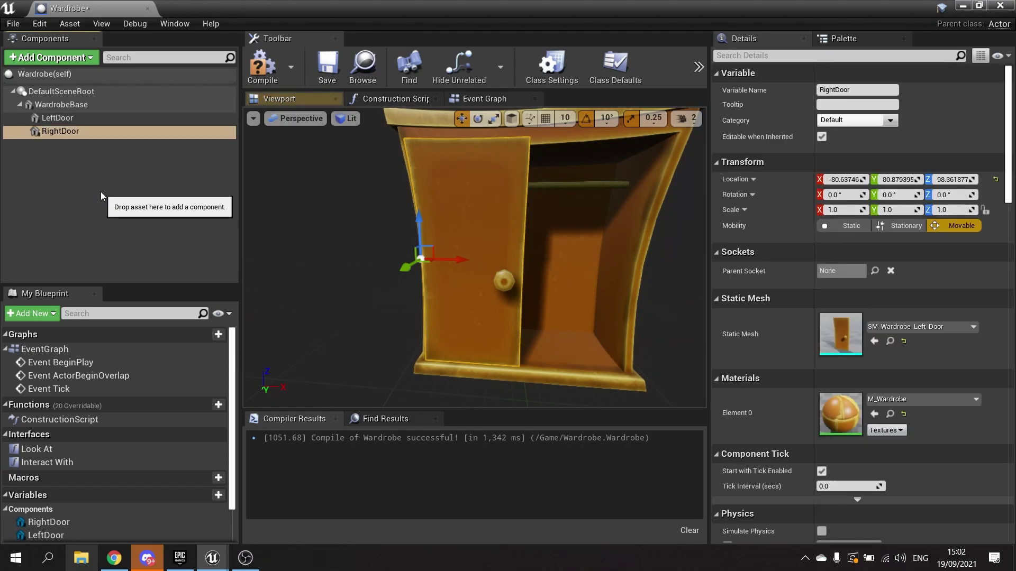
click(925, 333)
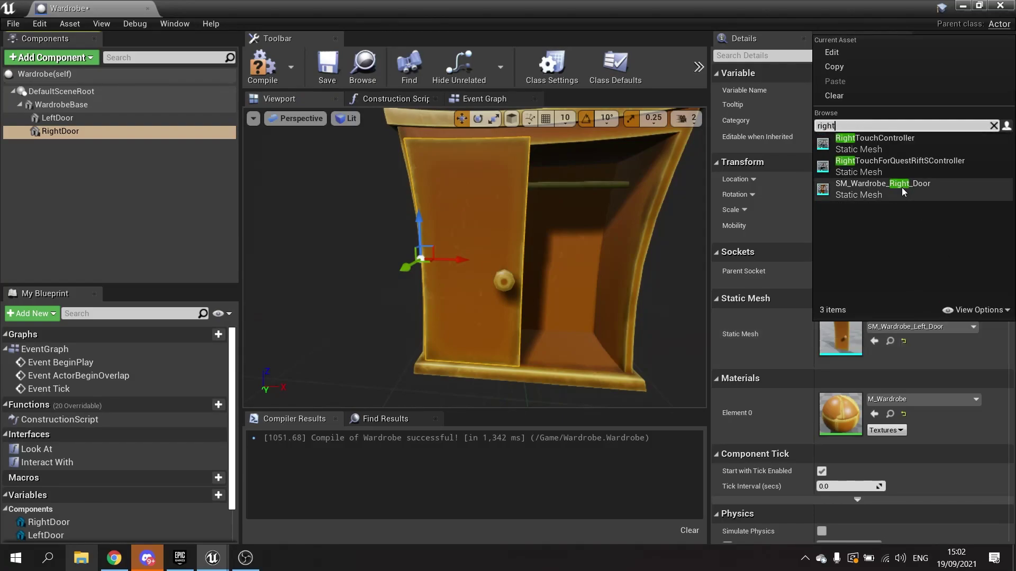
click(901, 186)
Set RightDoor's X location to 80.
right_drag(521, 273, 553, 272)
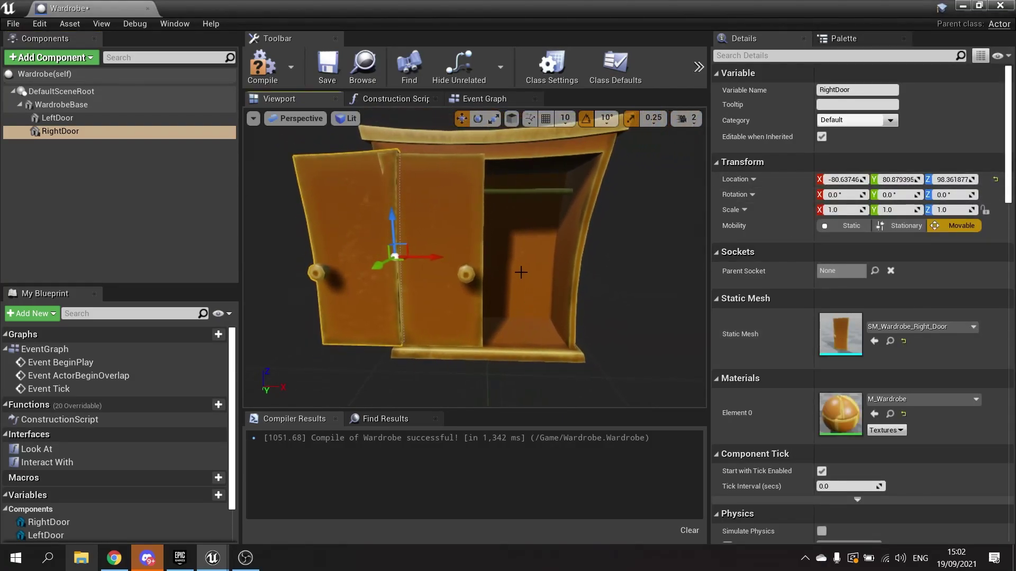
click(836, 178)
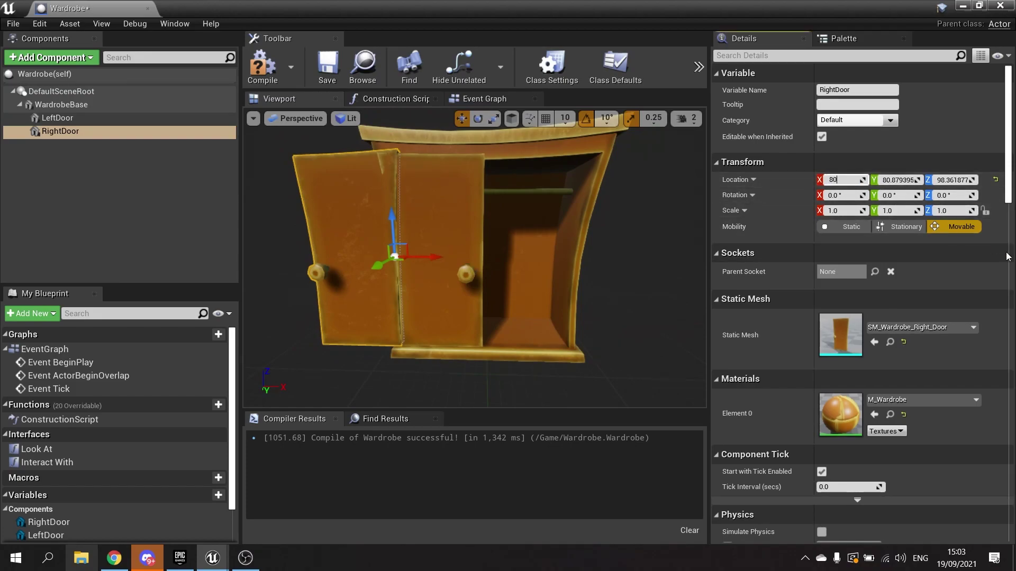
text(80)
key(Return)
Check how the doors meet and set RightDoor's X location to 75.
right_drag(634, 275, 674, 275)
right_drag(445, 252, 413, 252)
right_drag(489, 313, 458, 313)
right_drag(551, 193, 545, 193)
right_drag(522, 287, 557, 281)
drag(518, 277, 511, 278)
right_drag(518, 301, 540, 298)
click(848, 179)
text(75)
key(Return)
Set LeftDoor's X location to -75 and check its fit against the wardrobe frame.
click(474, 233)
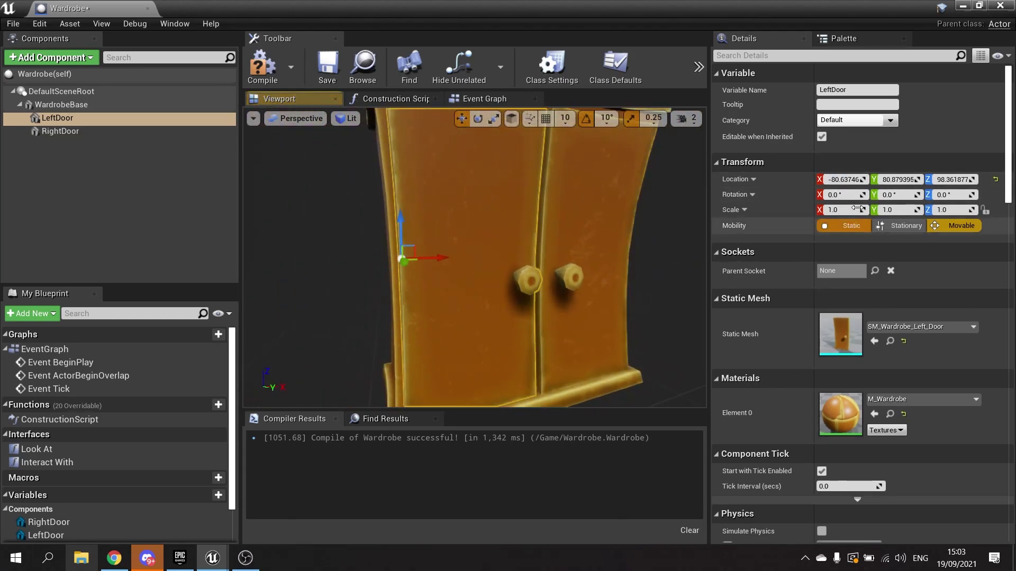
click(844, 179)
text(-75)
key(Return)
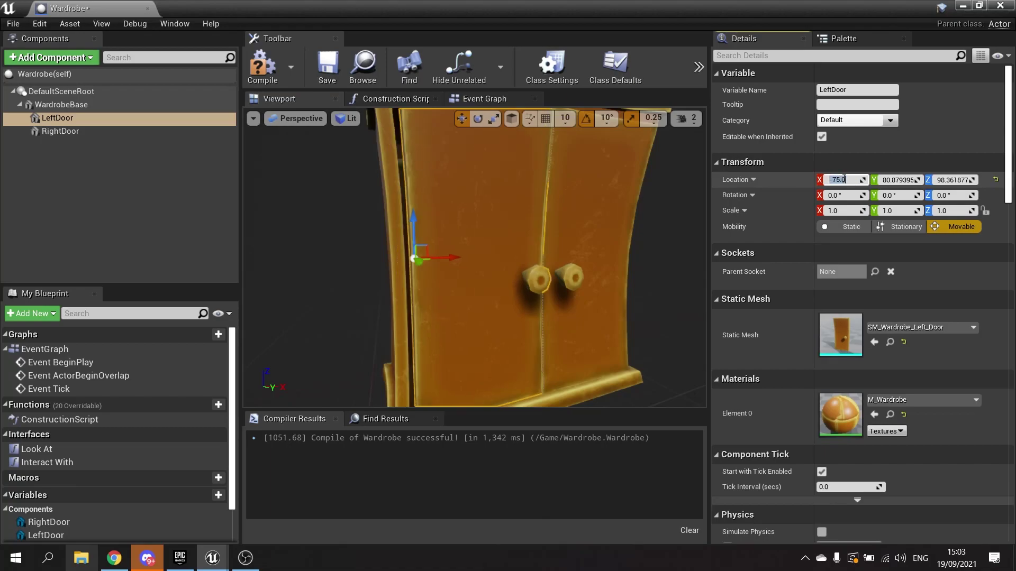
mouse_move(585, 341)
right_down()
mouse_move(516, 339)
mouse_move(560, 325)
mouse_move(476, 326)
mouse_move(578, 338)
right_up()
mouse_move(544, 305)
right_down()
mouse_move(671, 310)
mouse_move(539, 294)
right_up()
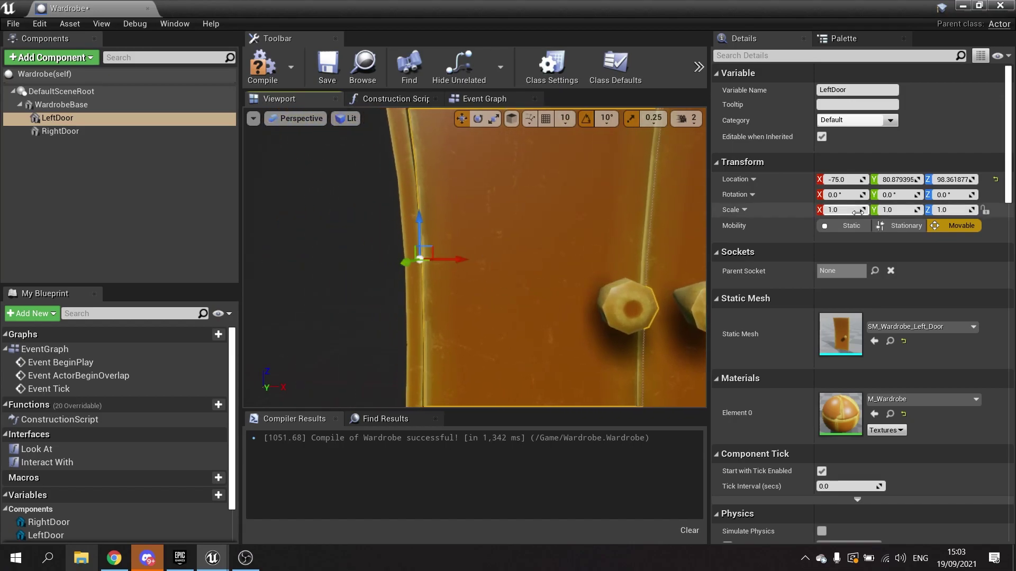
Set LeftDoor's X location to -77 and check where the two doors meet.
click(848, 180)
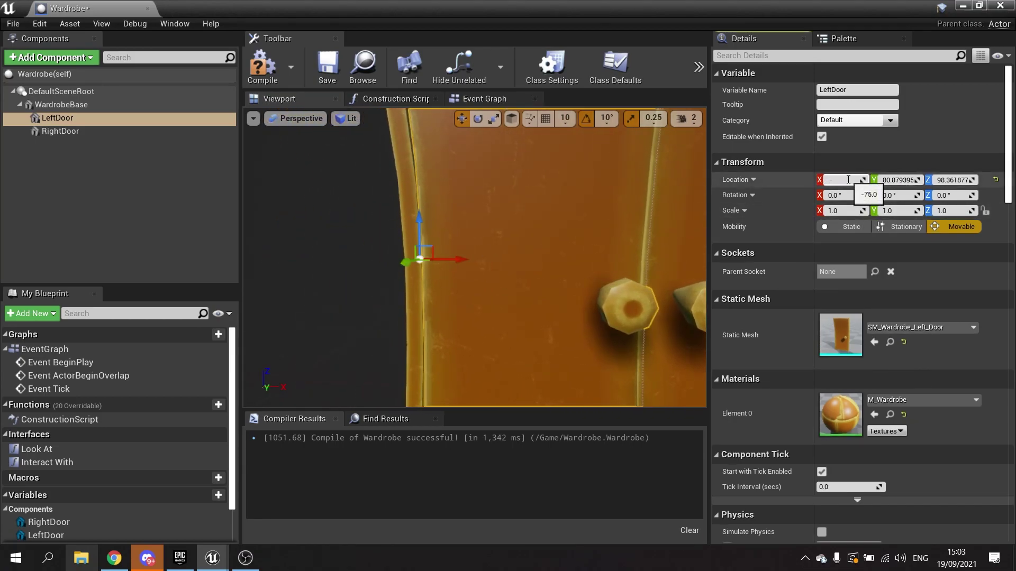
text(-77)
key(Return)
mouse_move(573, 270)
right_down()
mouse_move(603, 270)
mouse_move(573, 270)
right_up()
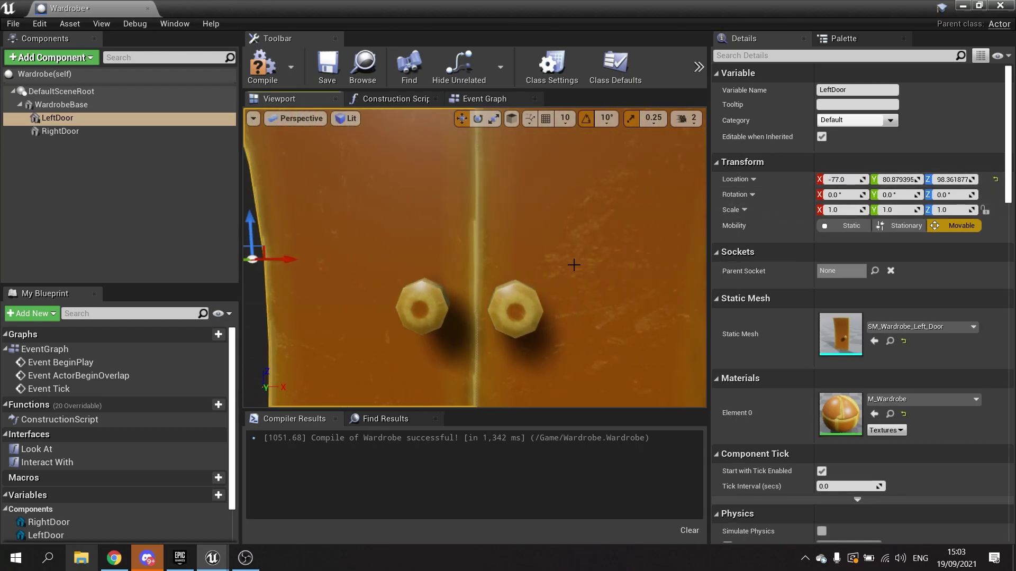
Set RightDoor's X location to 77 and check the fit of both doors on the wardrobe.
click(574, 270)
click(840, 181)
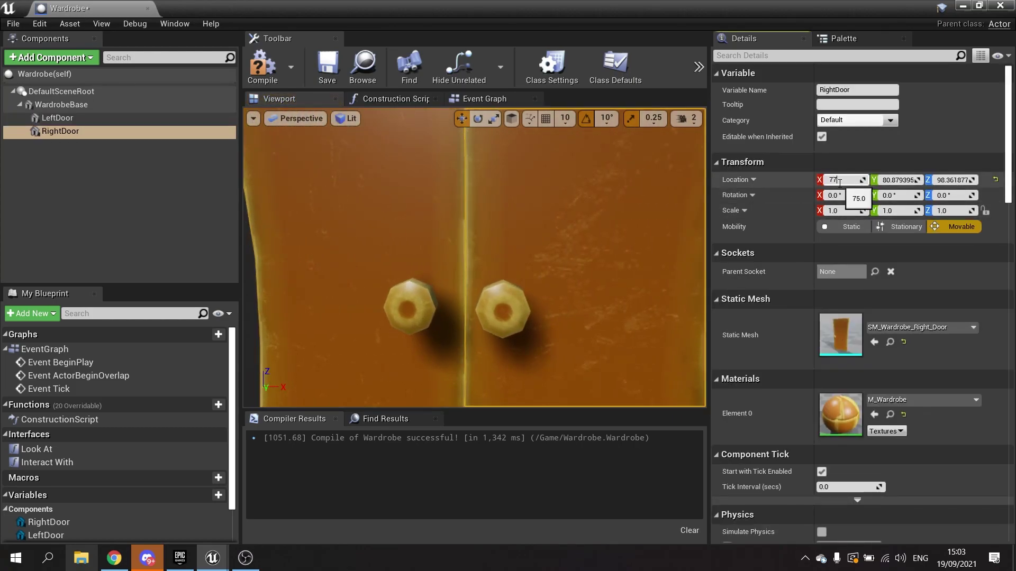
key(Return)
key(d)
right_drag(511, 274, 513, 220)
key(d)
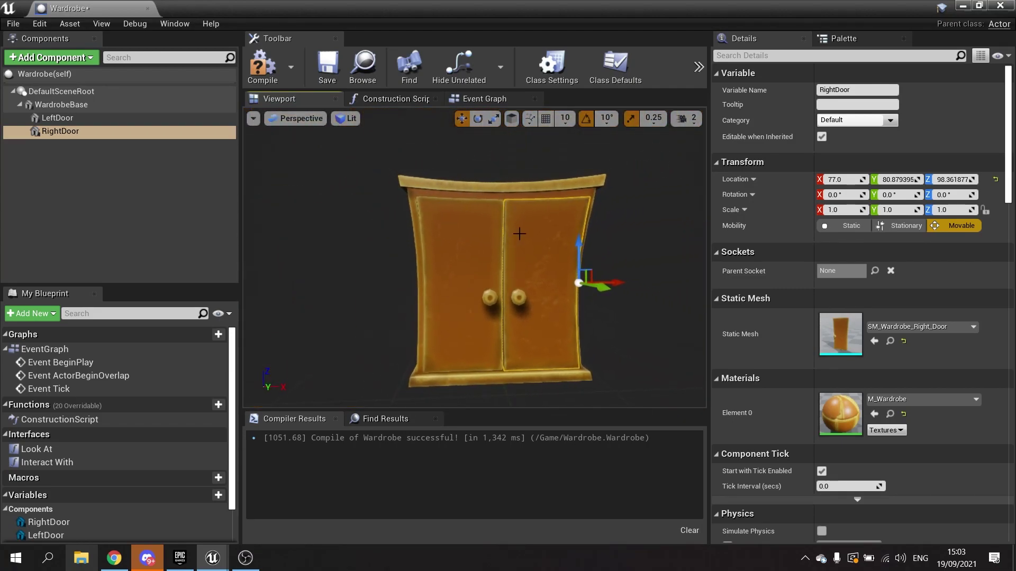
click(153, 139)
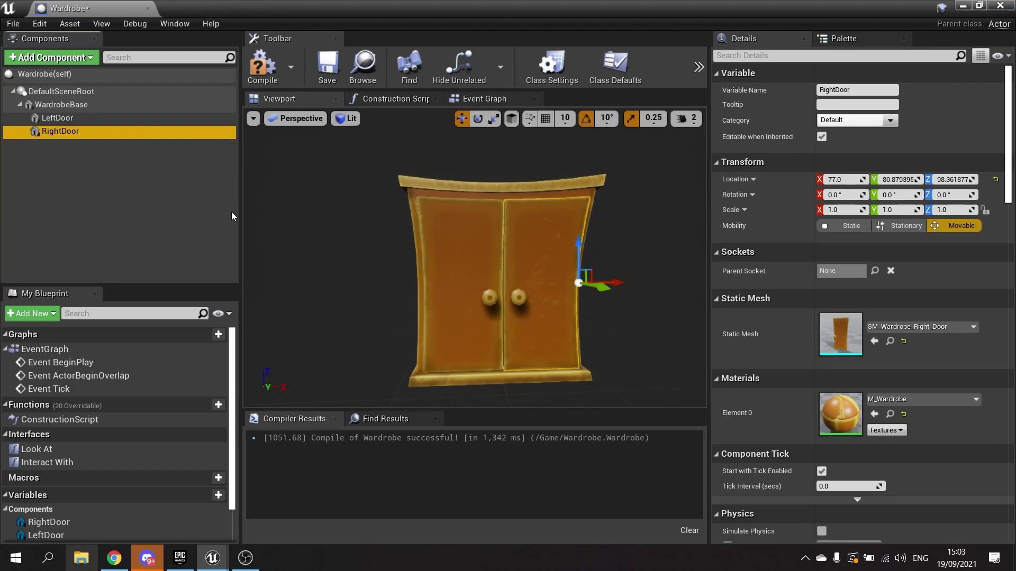
Add a Physics Constraint component under LeftDoor and name it LeftDoorConstraint.
click(84, 122)
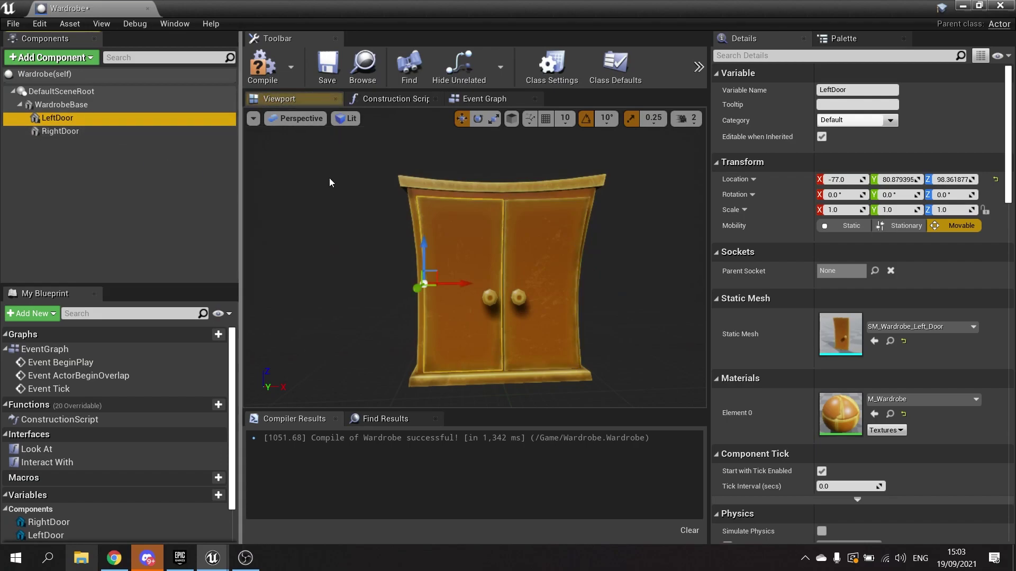
click(90, 59)
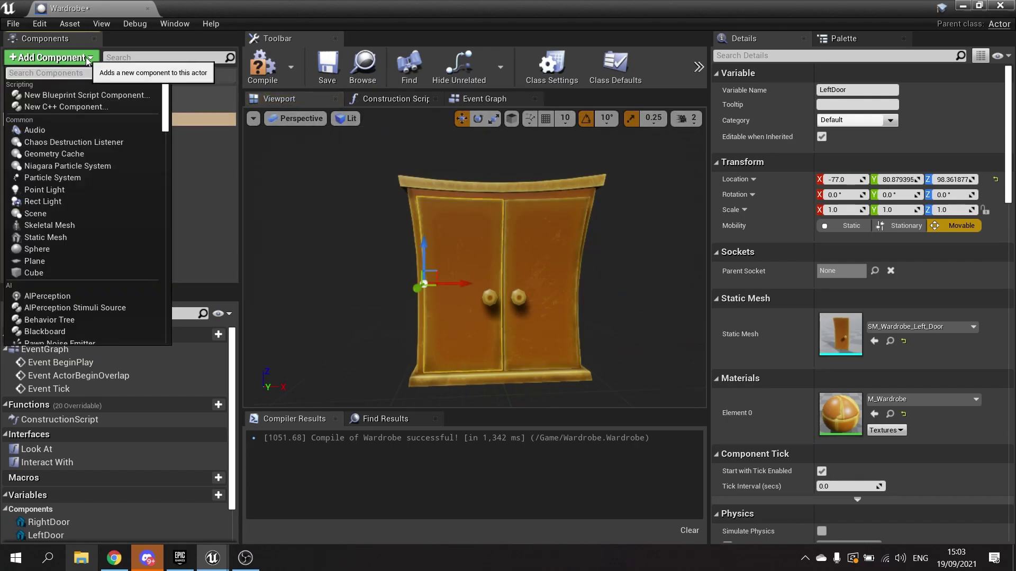
text(cont)
key(BackSpace)
text(s)
click(58, 97)
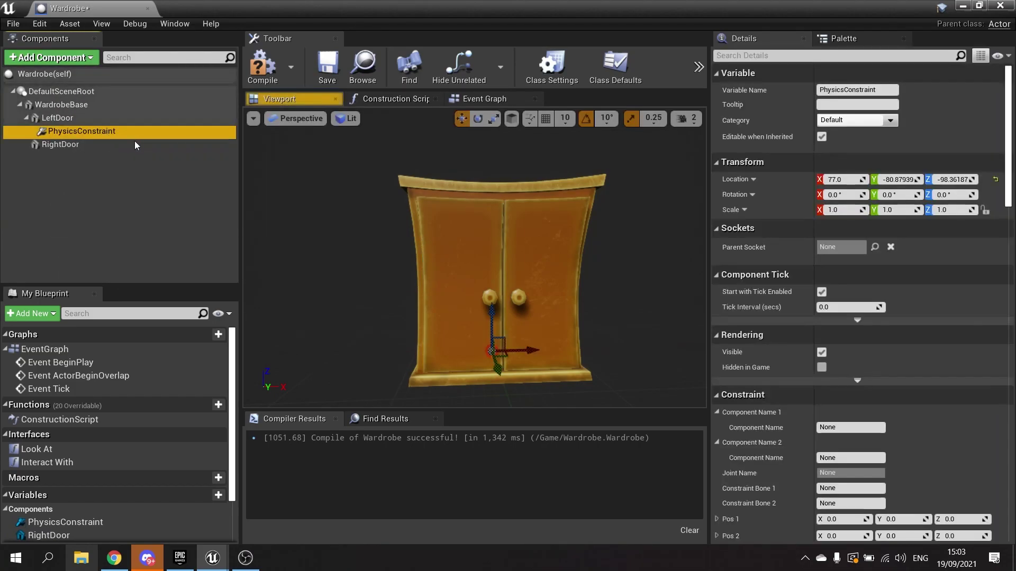
click(104, 130)
text(LeftDo)
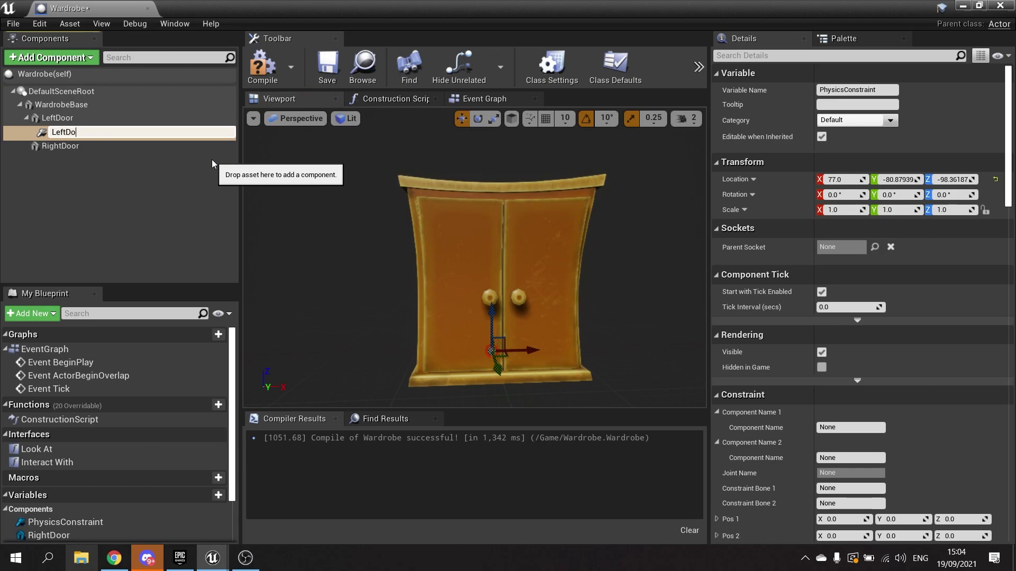
text(orConstraint)
key(Return)
Try to move LeftDoorConstraint by hand to the lower hinge-side corner of the left door.
right_drag(521, 335, 521, 378)
key(w)
key(a)
right_drag(554, 315, 524, 314)
key(d)
drag(541, 308, 457, 351)
key(a)
mouse_move(458, 351)
right_down()
mouse_move(487, 351)
mouse_move(465, 351)
right_up()
right_drag(550, 317, 598, 347)
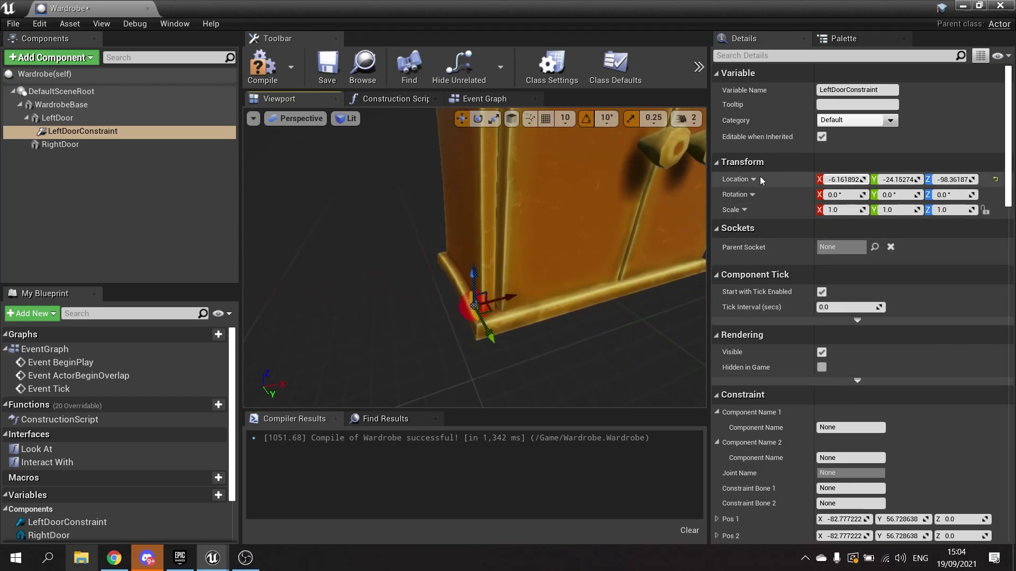
Reset LeftDoorConstraint's location to its default and inspect its position on the left door's hinge edge.
click(995, 179)
key(f)
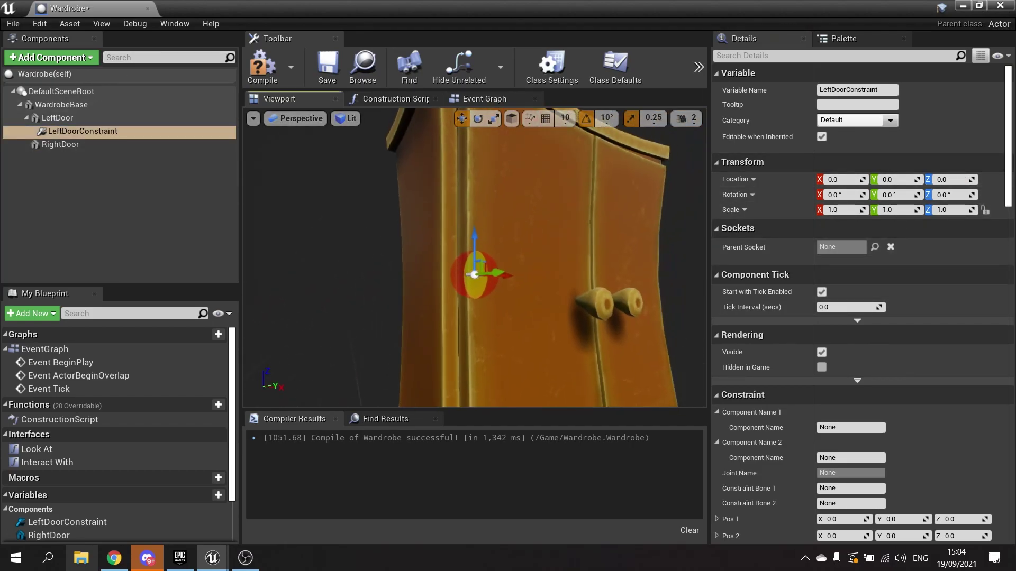
right_drag(499, 306, 474, 319)
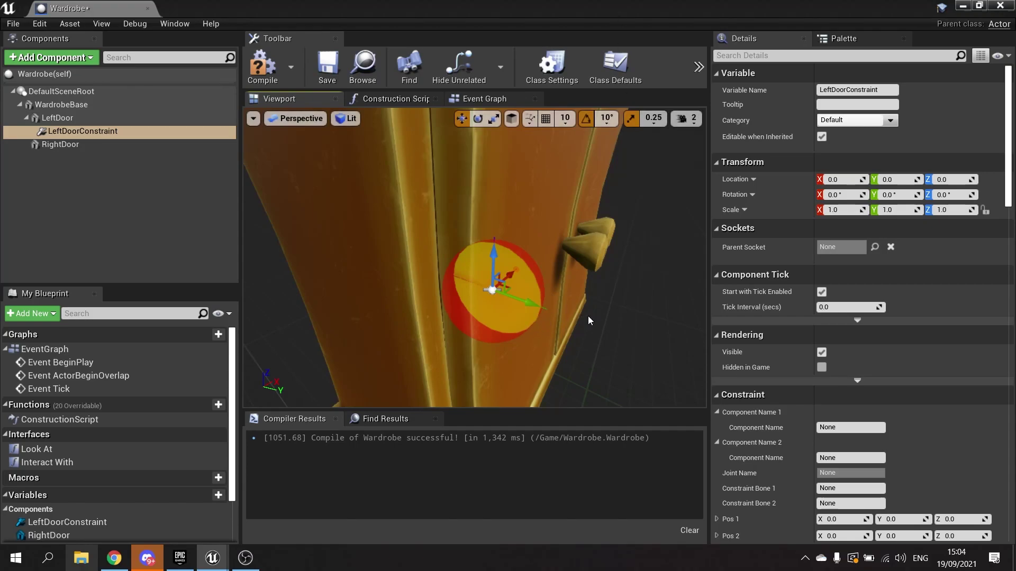
right_drag(588, 317, 550, 314)
drag(574, 343, 571, 328)
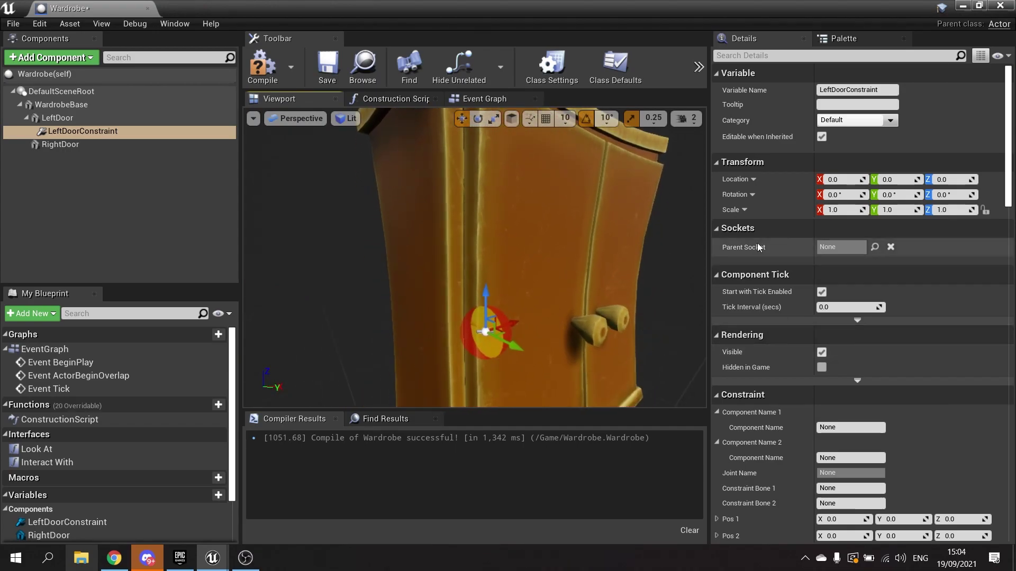
Link LeftDoorConstraint's Component Name 1 to LeftDoor and Component Name 2 to WardrobeBase.
scroll(796, 439, down, 5)
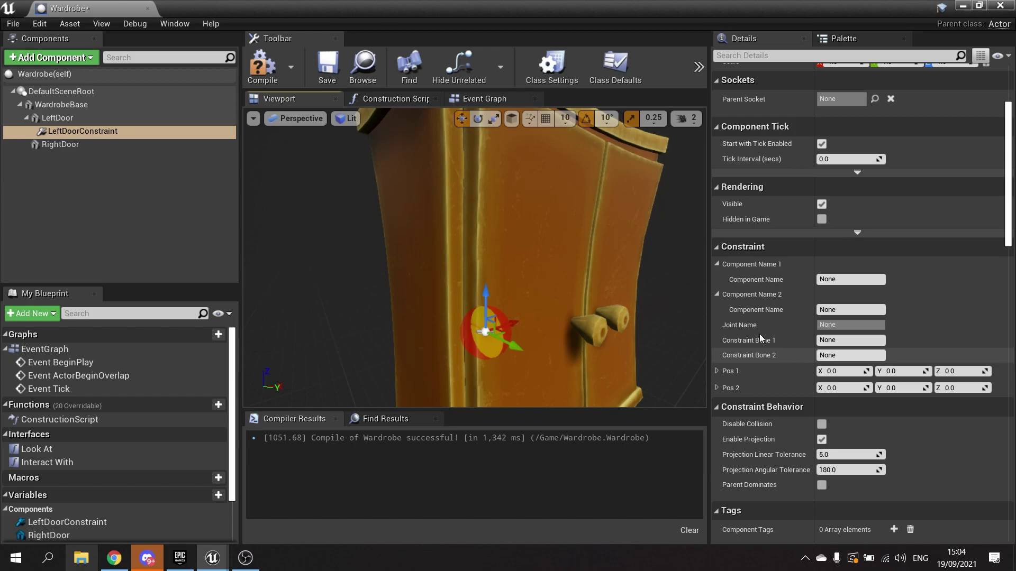
click(873, 280)
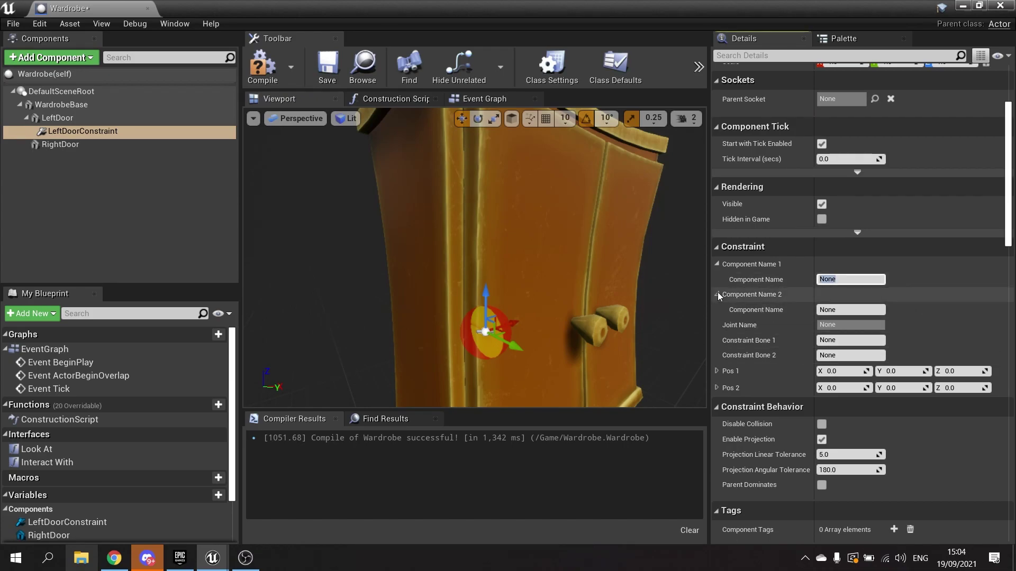
text(LeftDoor)
key(Return)
mouse_move(484, 257)
right_down()
mouse_move(476, 211)
mouse_move(402, 254)
mouse_move(423, 264)
mouse_move(391, 285)
mouse_move(433, 283)
mouse_move(471, 265)
right_up()
right_drag(537, 248, 548, 247)
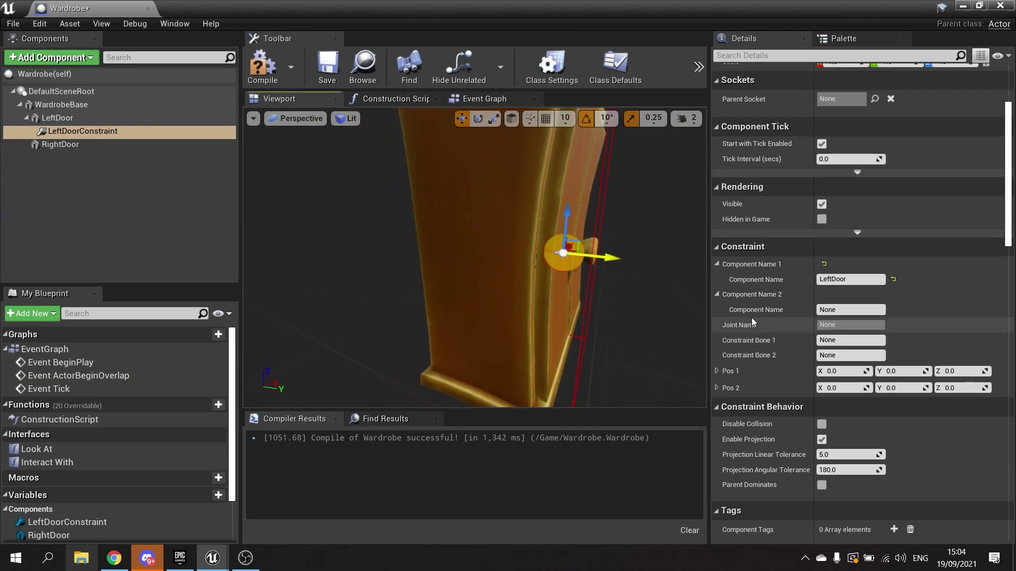
click(840, 311)
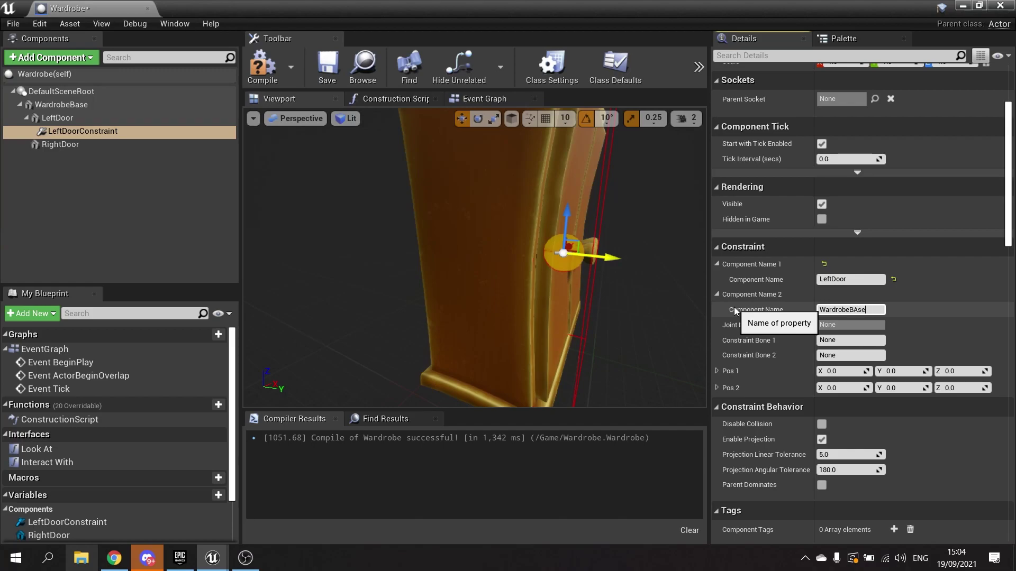
text(WardrobeBase)
key(Return)
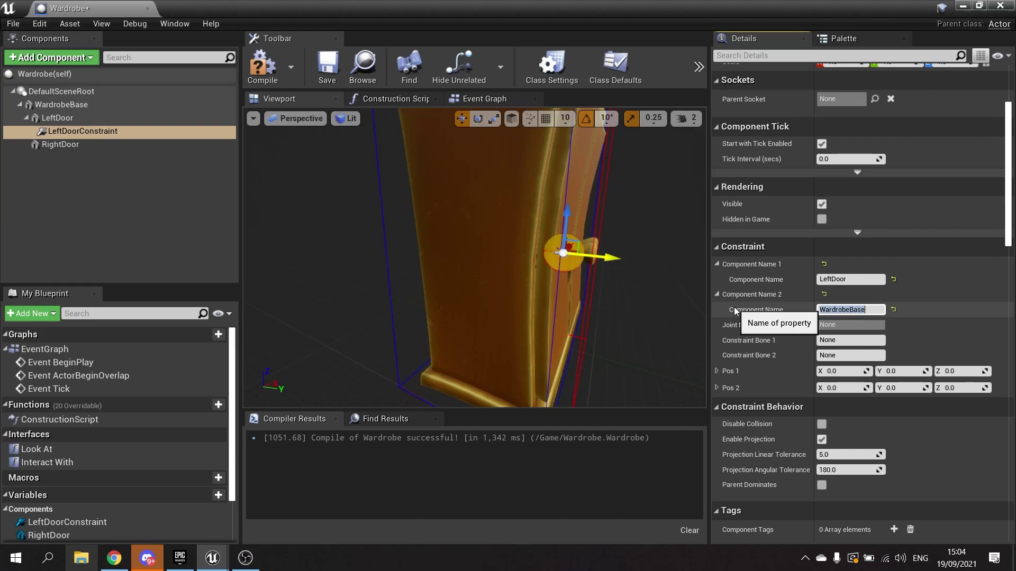
right_drag(682, 304, 640, 297)
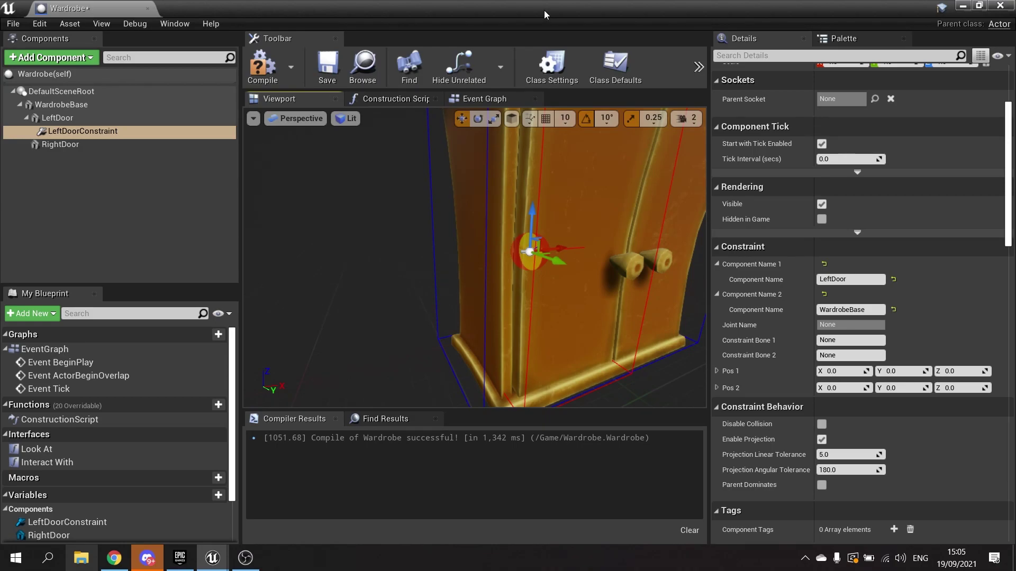
Set Twist Motion and Swing 2 Motion to Locked in LeftDoorConstraint's angular limits.
scroll(817, 408, down, 10)
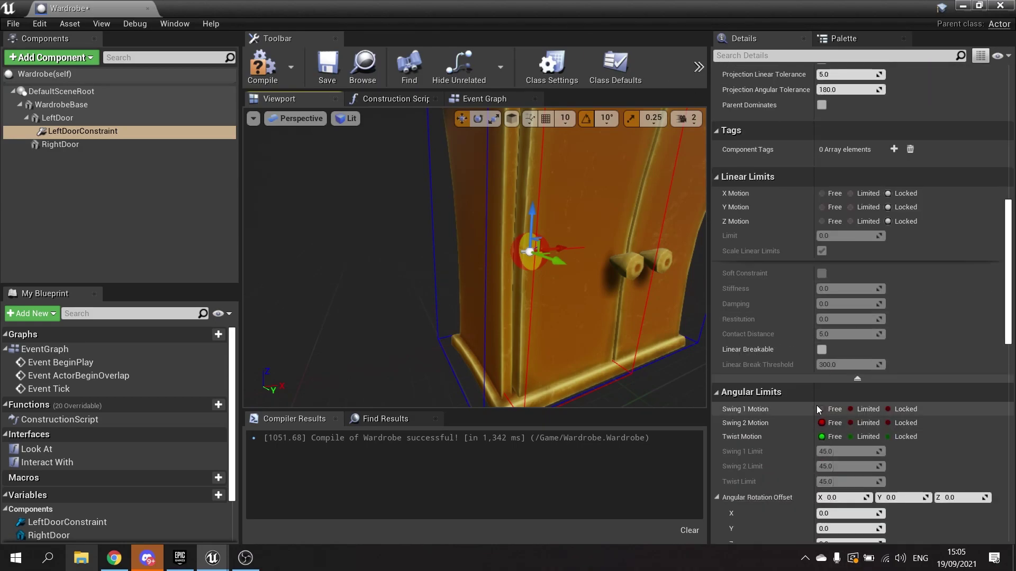
scroll(817, 406, down, 3)
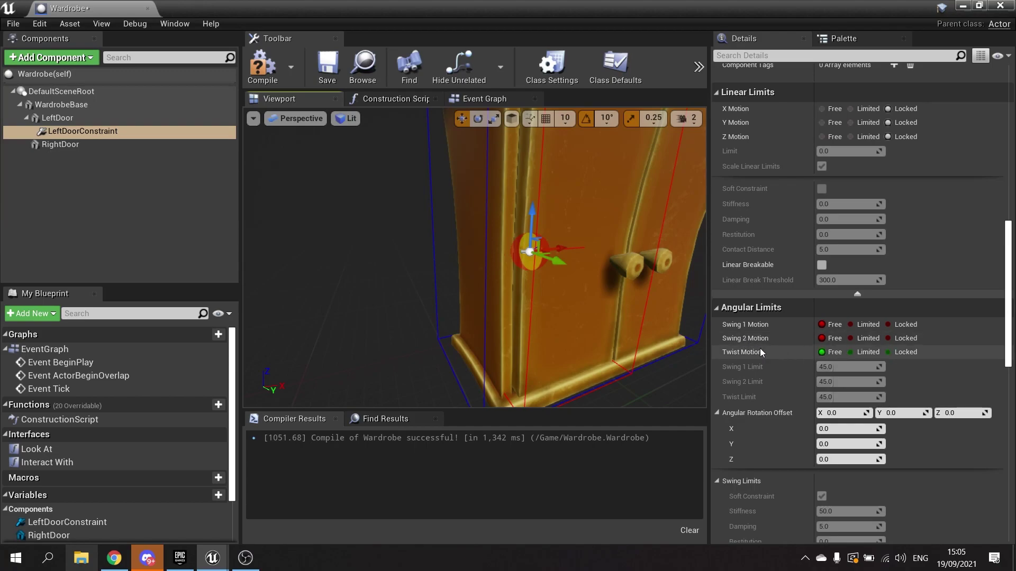
click(901, 355)
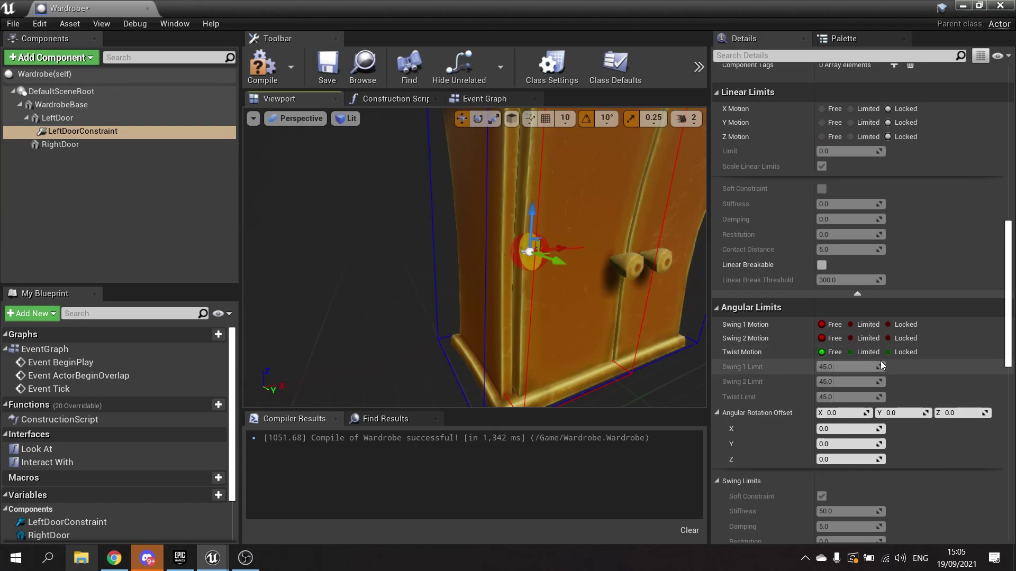
mouse_move(481, 277)
right_down()
mouse_move(524, 243)
mouse_move(524, 285)
mouse_move(480, 278)
right_up()
key(w)
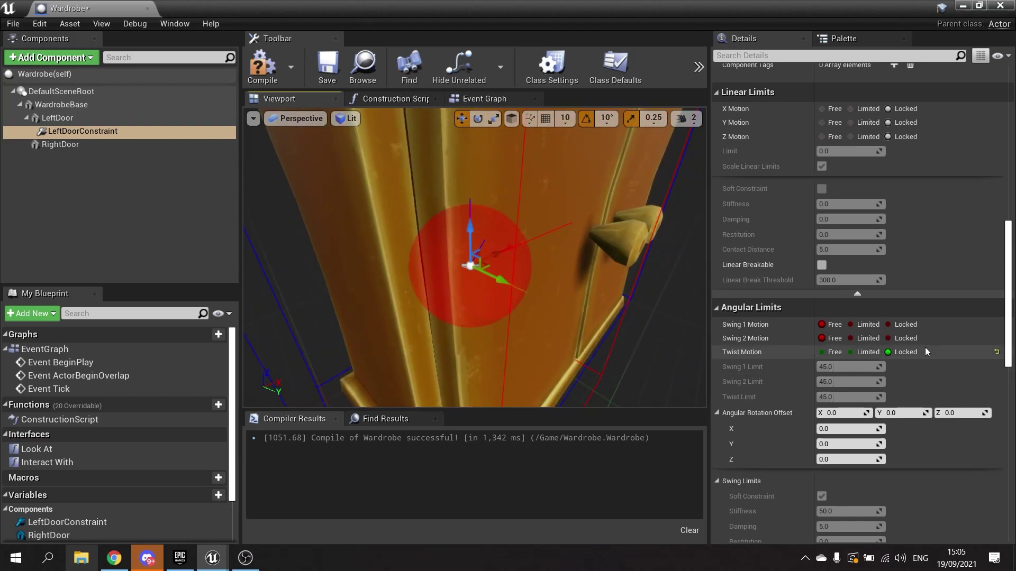
click(888, 338)
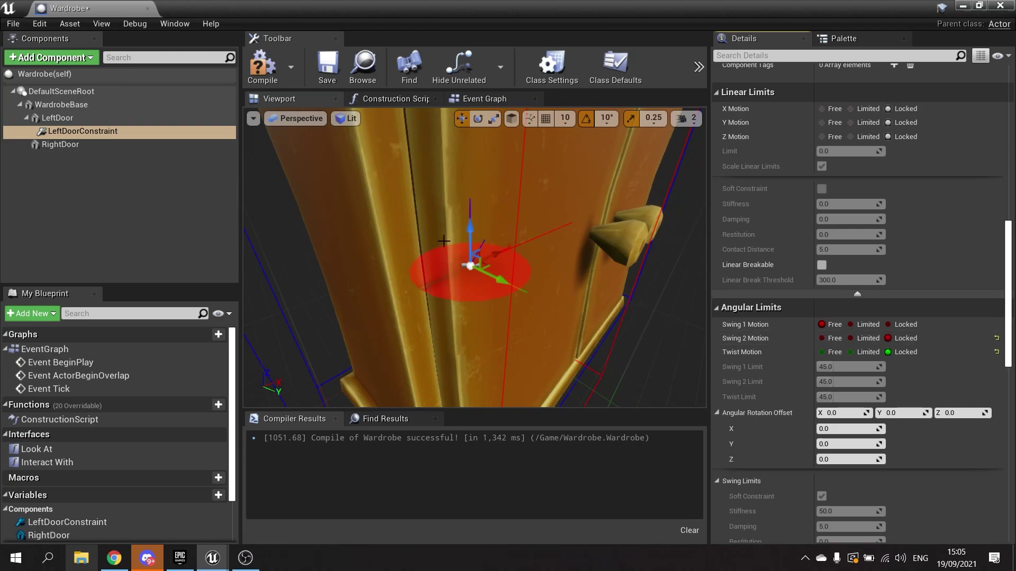
Set LeftDoorConstraint's Swing 1 Motion to Limited with a Swing 1 Limit of 65.
click(850, 327)
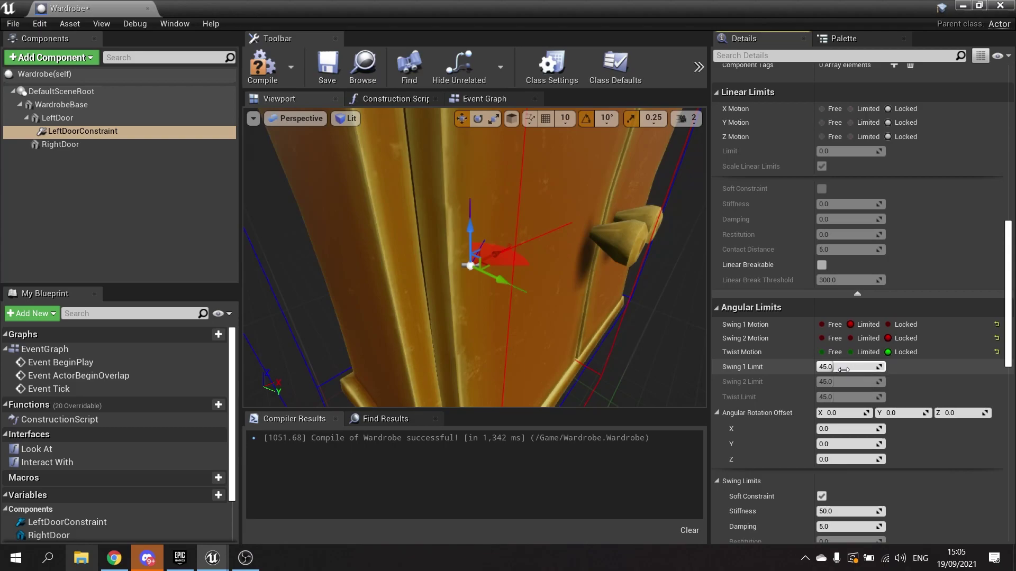
mouse_move(825, 367)
mouse_down()
mouse_move(873, 367)
mouse_move(830, 366)
mouse_up()
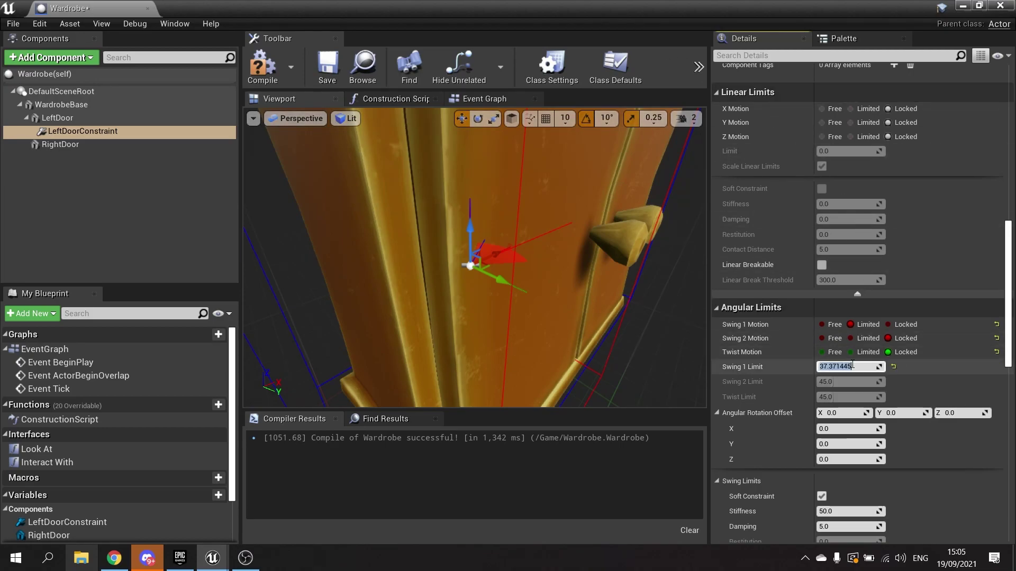
text(65)
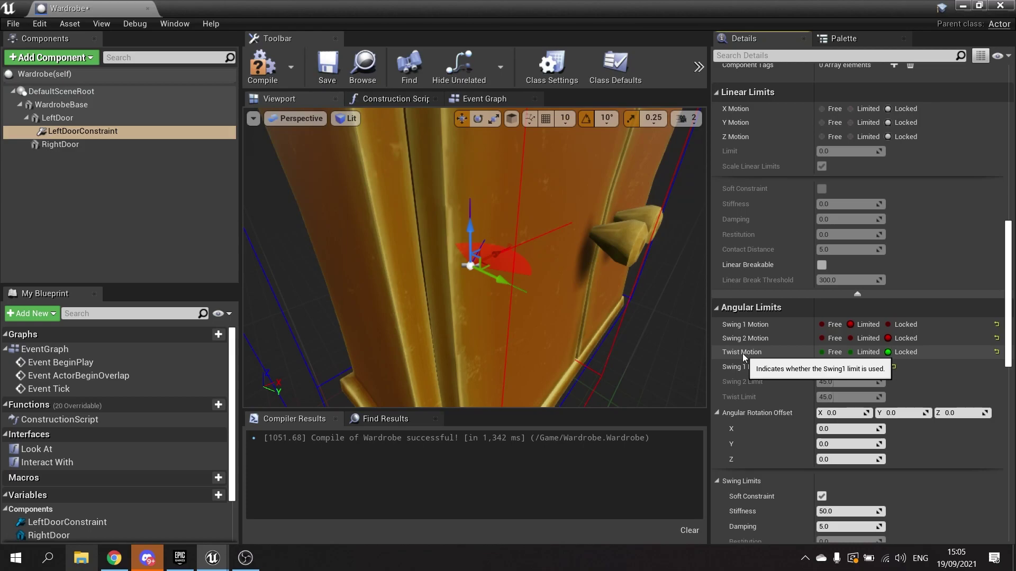
key(Return)
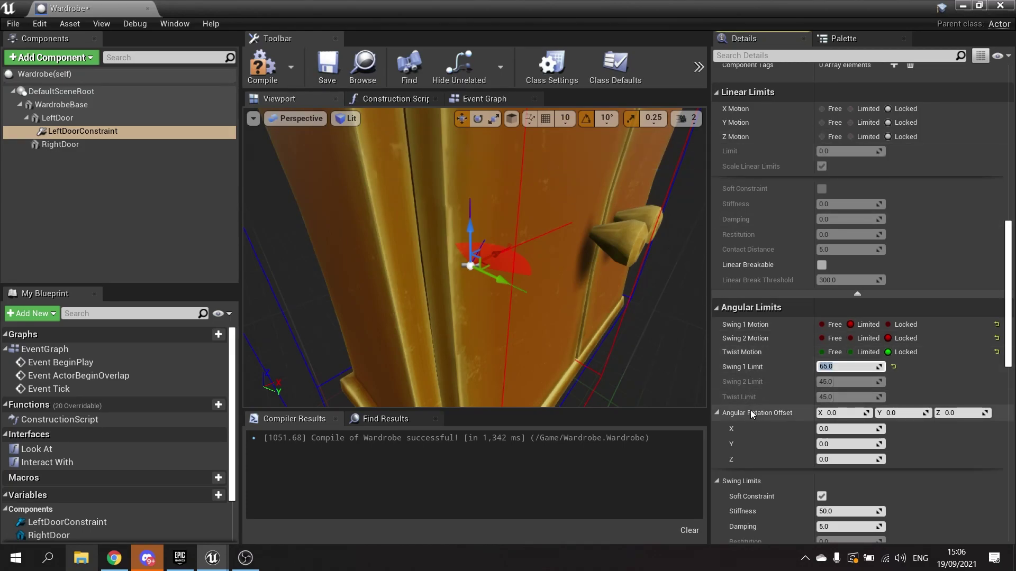
Set LeftDoorConstraint's Angular Rotation Offset Z to 65, and compile and save the blueprint.
right_drag(529, 257, 456, 268)
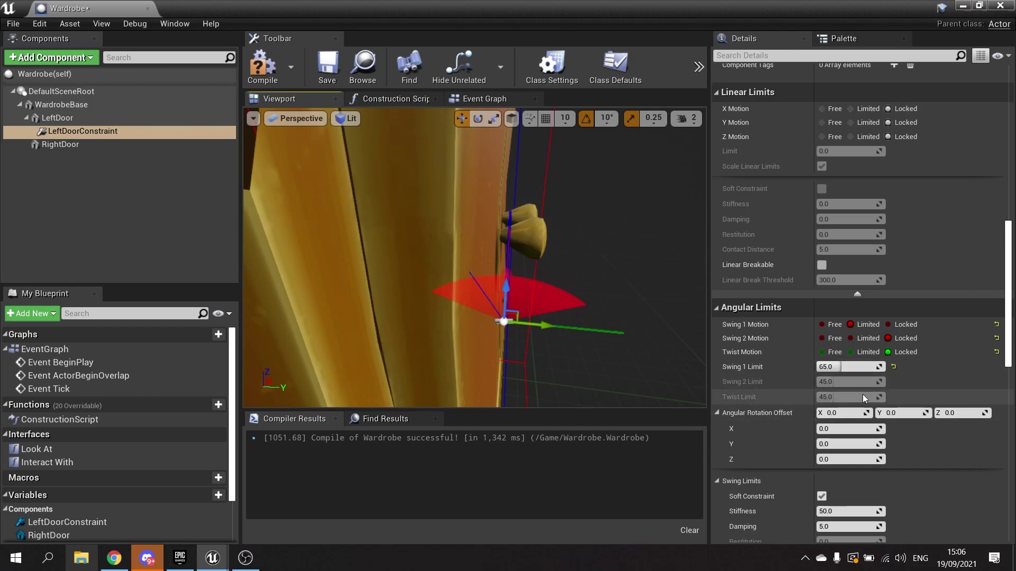
click(967, 413)
text(65)
key(Return)
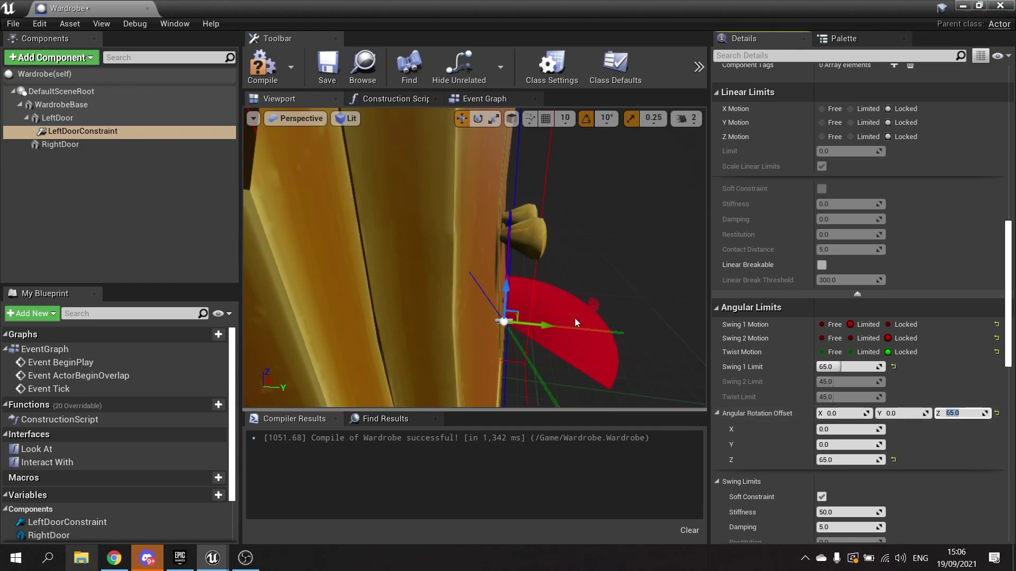
right_drag(616, 272, 433, 137)
click(258, 69)
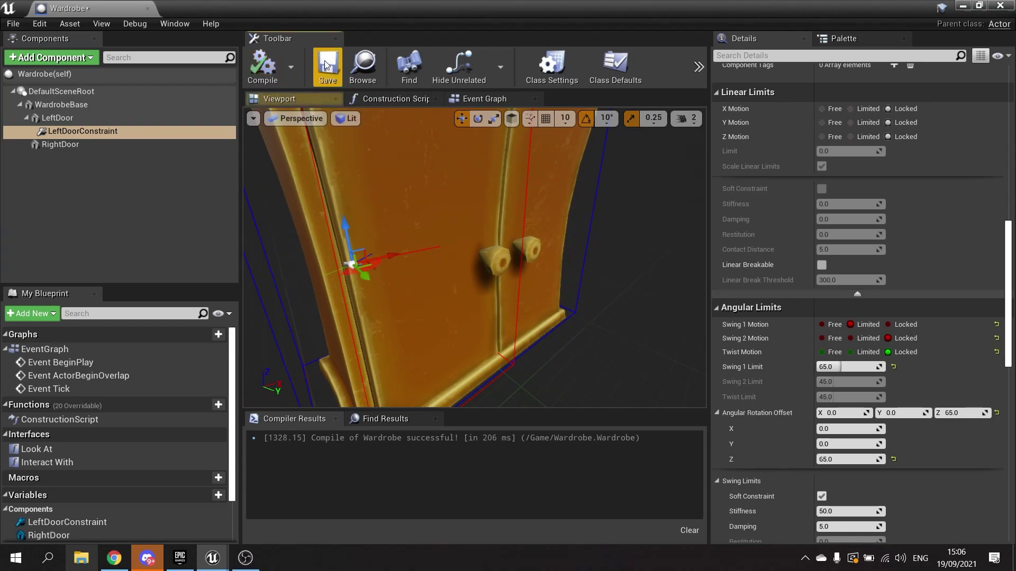
click(327, 64)
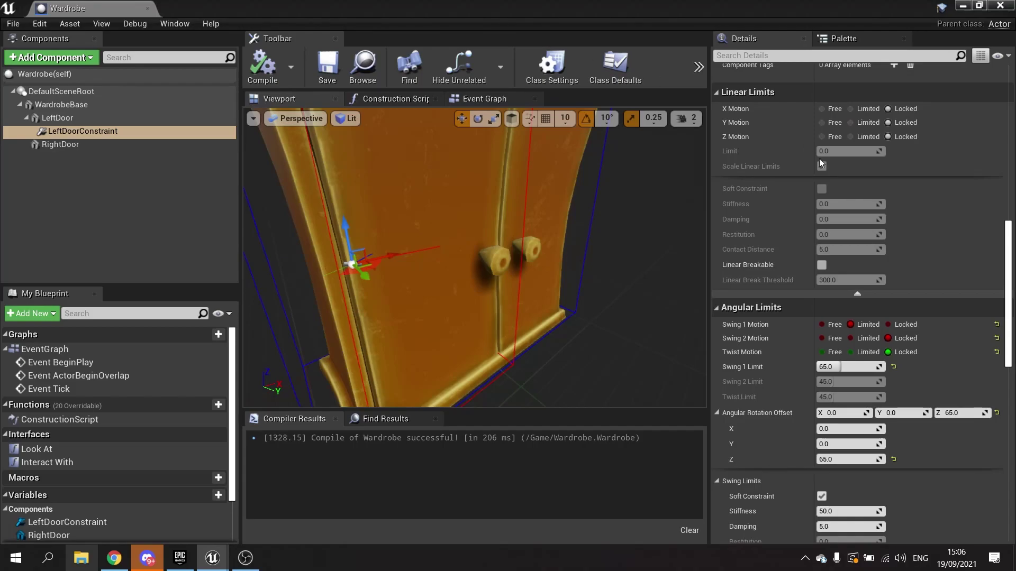
Open the Look At interface function and wire Hit Component into the return node's Look at Component.
click(55, 448)
right_click(59, 448)
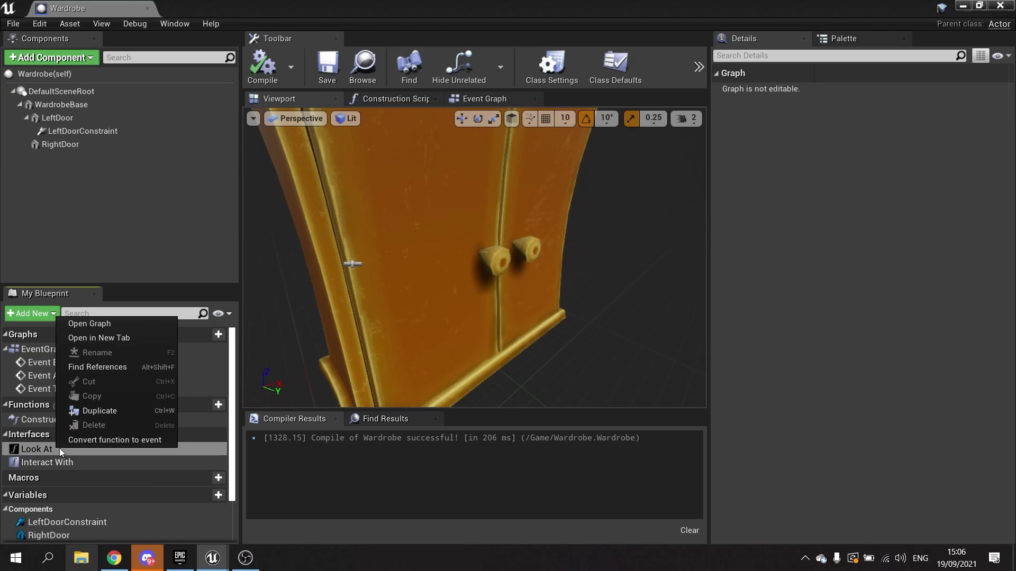
click(94, 324)
drag(487, 253, 368, 253)
right_drag(463, 340, 441, 318)
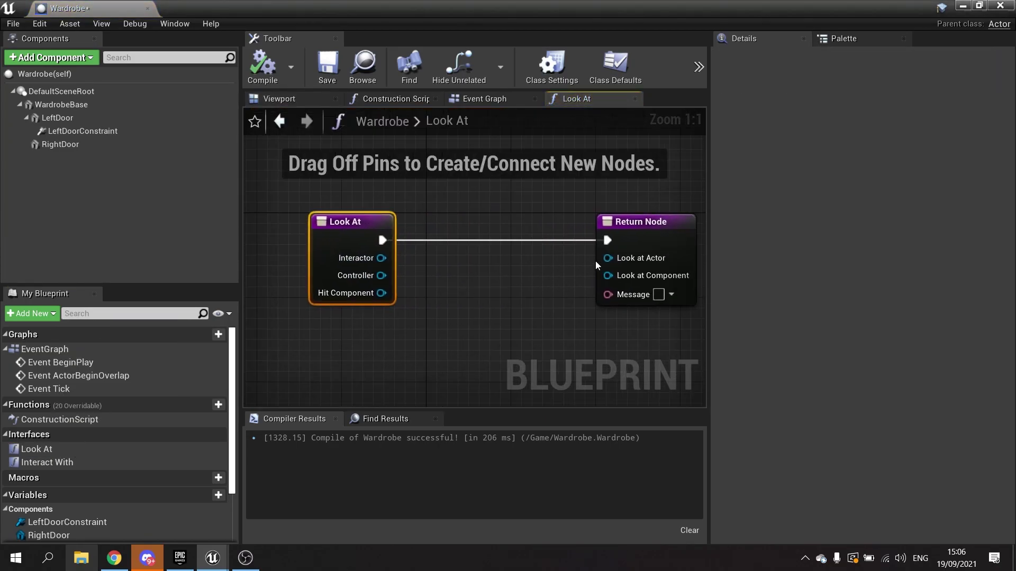
drag(381, 292, 536, 191)
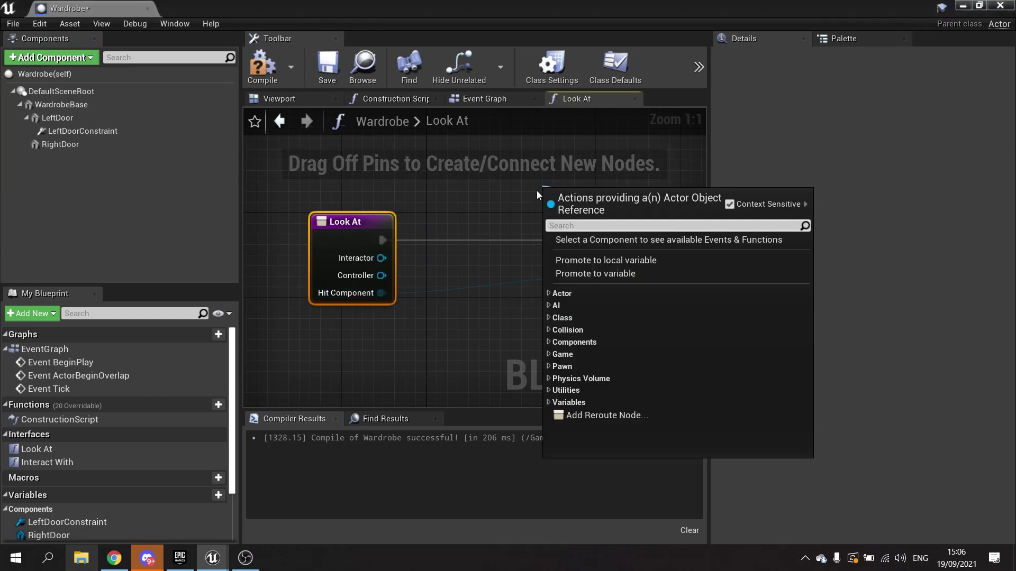
Add a reference to Self that feeds the Look At return node's Look at Actor input.
text(sef)
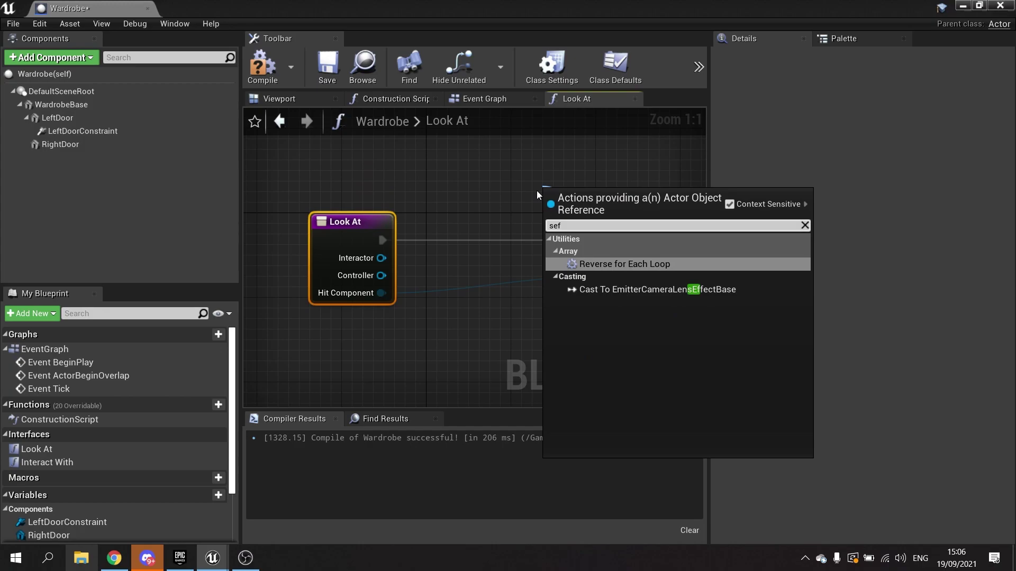
key(BackSpace)
text(lf)
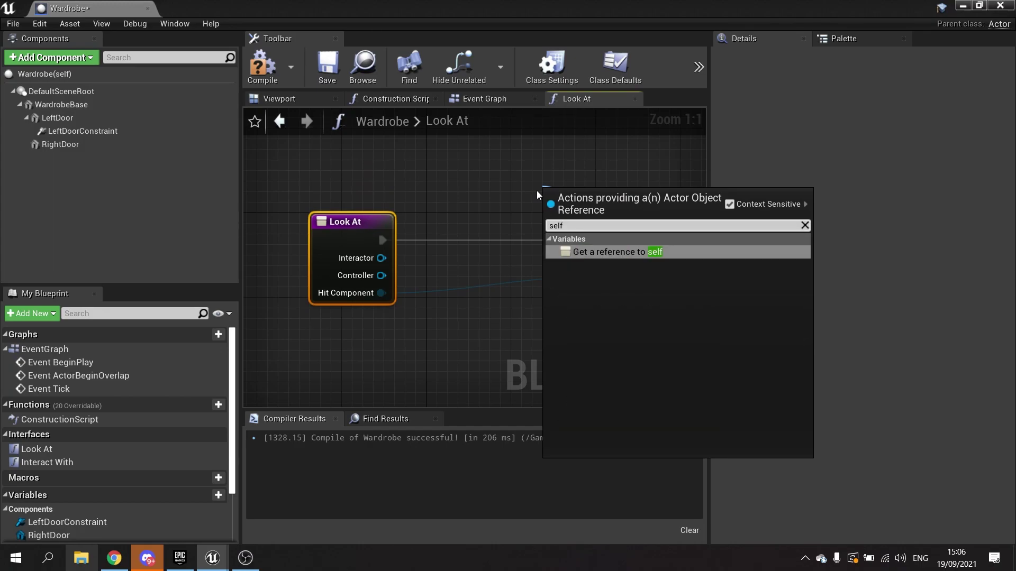
key(Return)
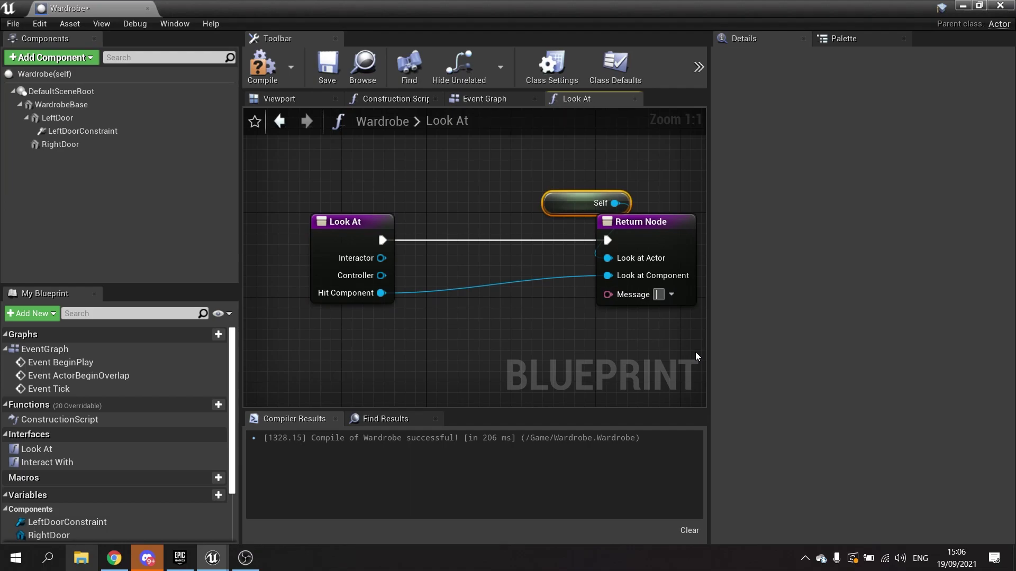
Set the Look At return message to "Grab Door", place the Self node above the execution wire, and compile and save.
text(Grab Door)
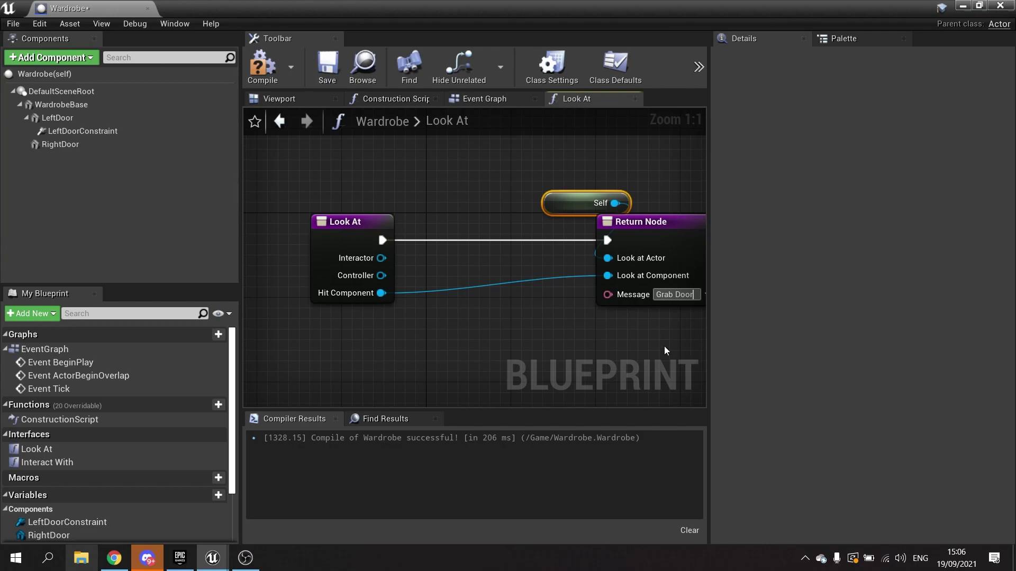
drag(561, 197, 498, 166)
click(278, 74)
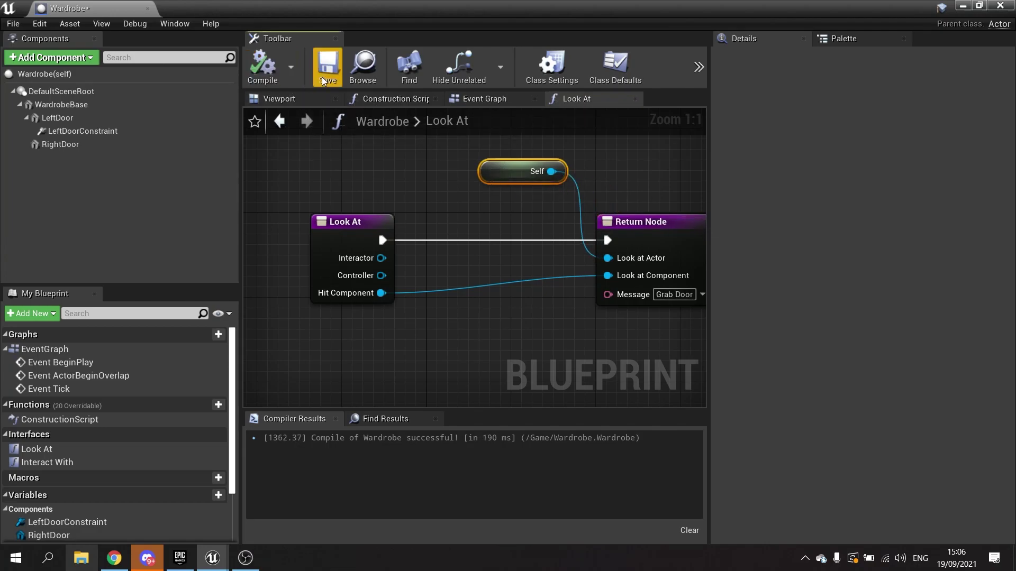
click(332, 73)
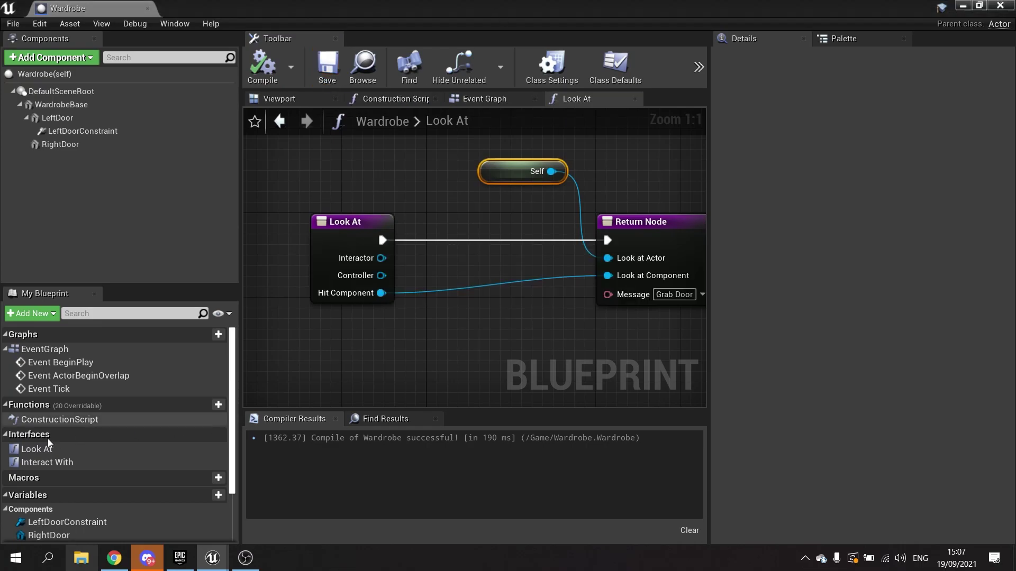
Open the Interact With interface function, enable Can Grab on its return node, and compile and save the blueprint.
right_click(37, 462)
click(93, 337)
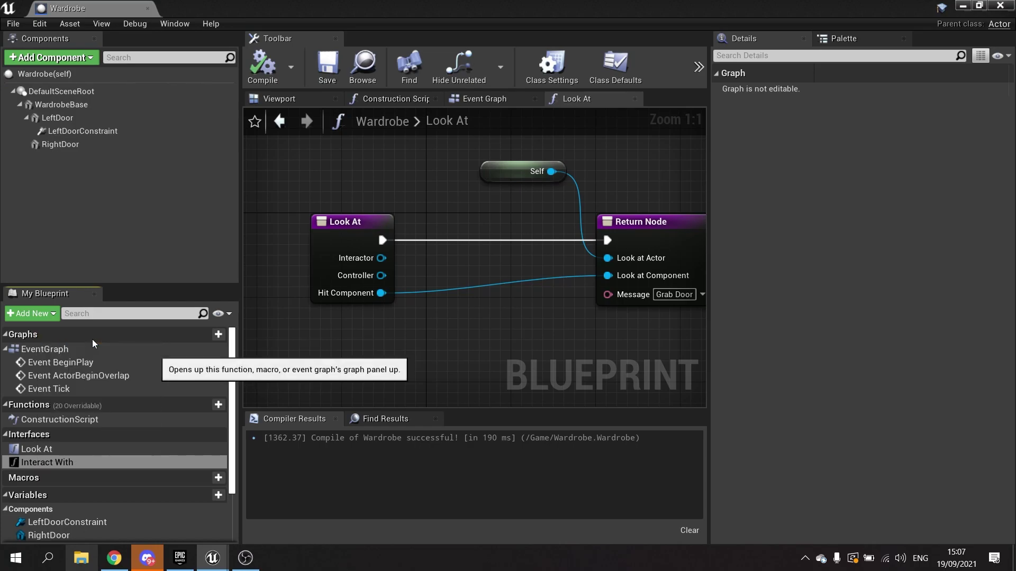
click(510, 285)
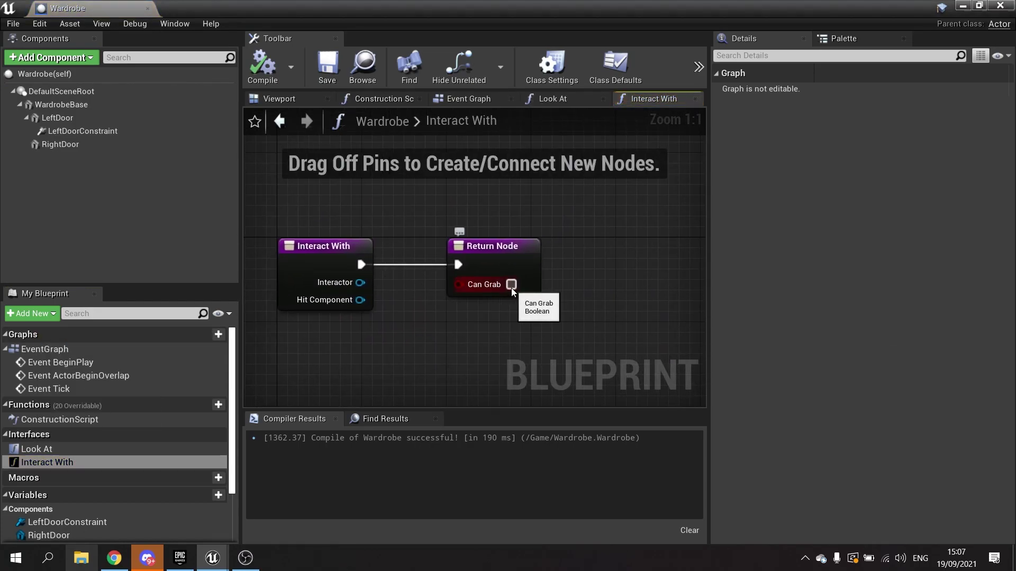
key(ctrl+s)
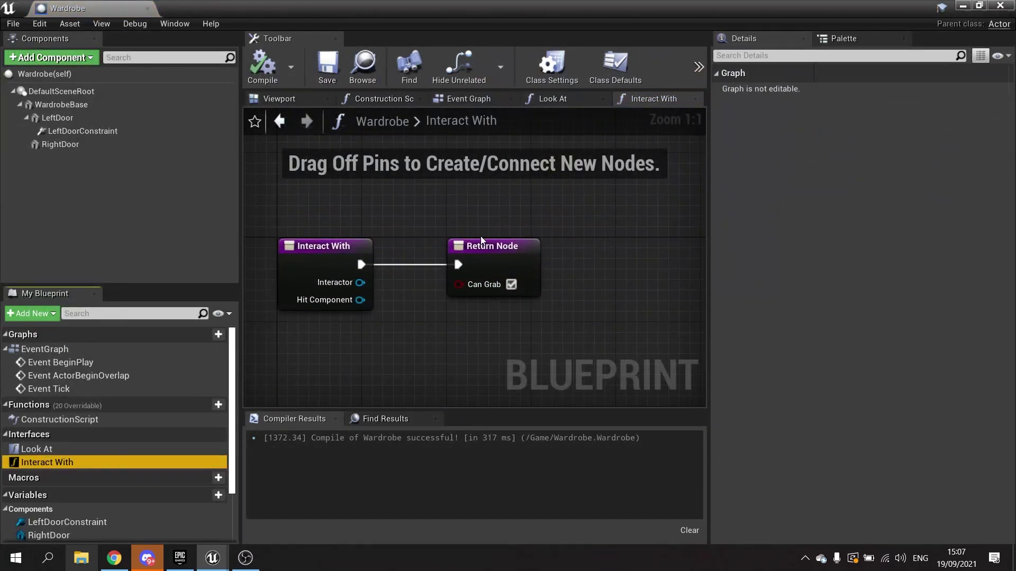
Enable Simulate Physics on the LeftDoor component and compile the blueprint.
click(304, 100)
click(96, 117)
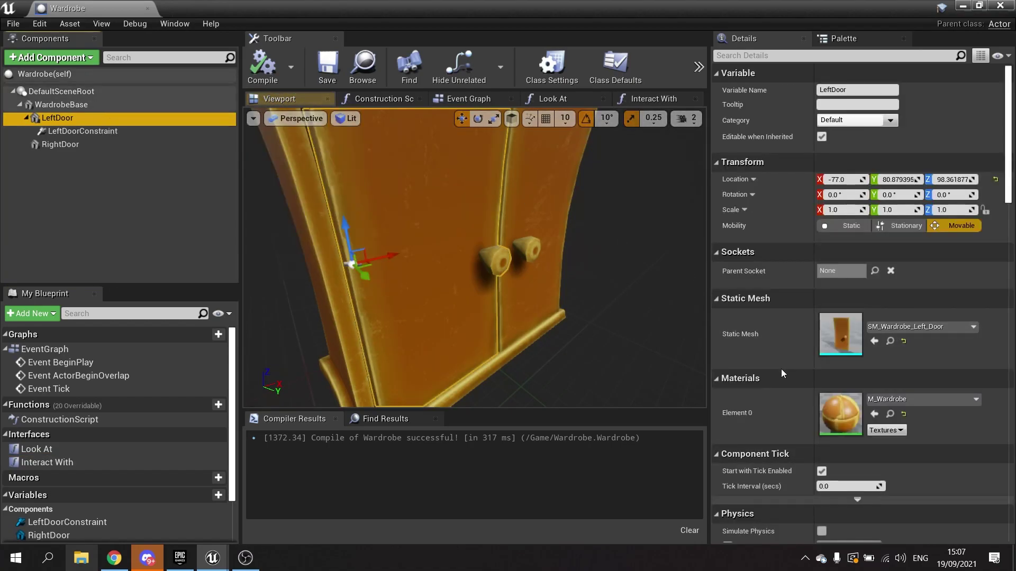
scroll(781, 369, down, 5)
click(821, 383)
click(262, 66)
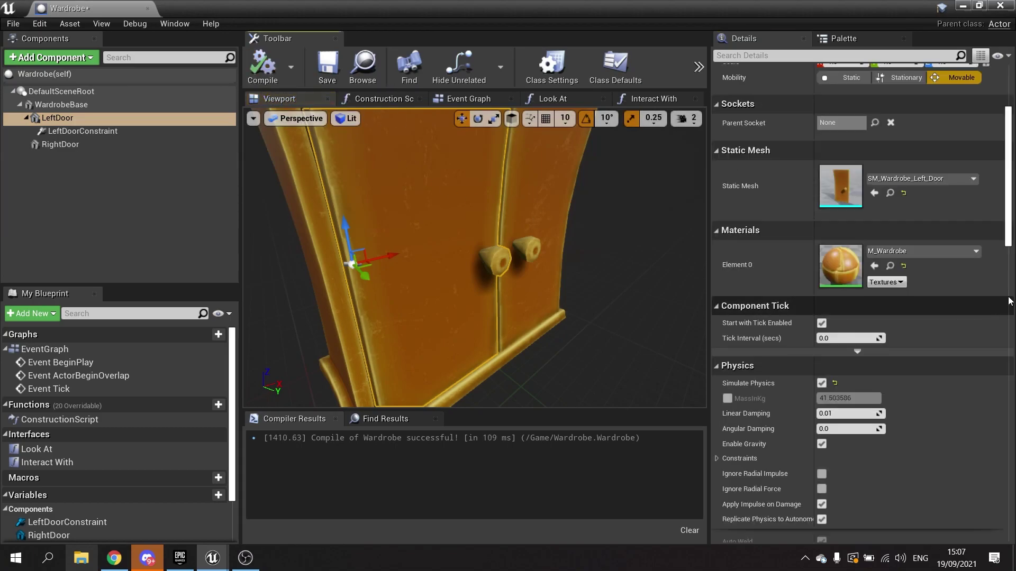
Place the Wardrobe blueprint in the level and rotate it 110° about Z.
click(760, 52)
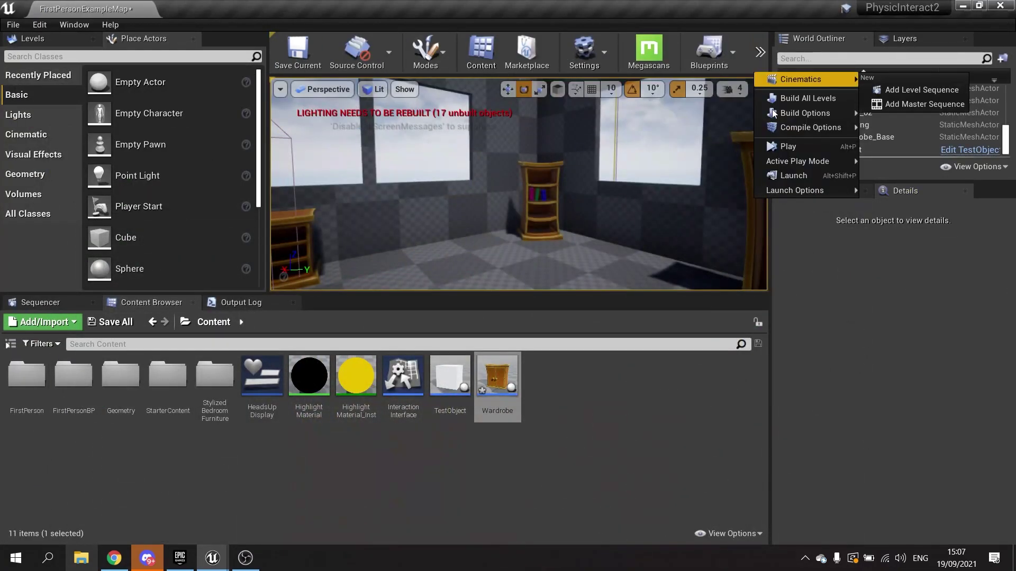
drag(497, 377, 517, 280)
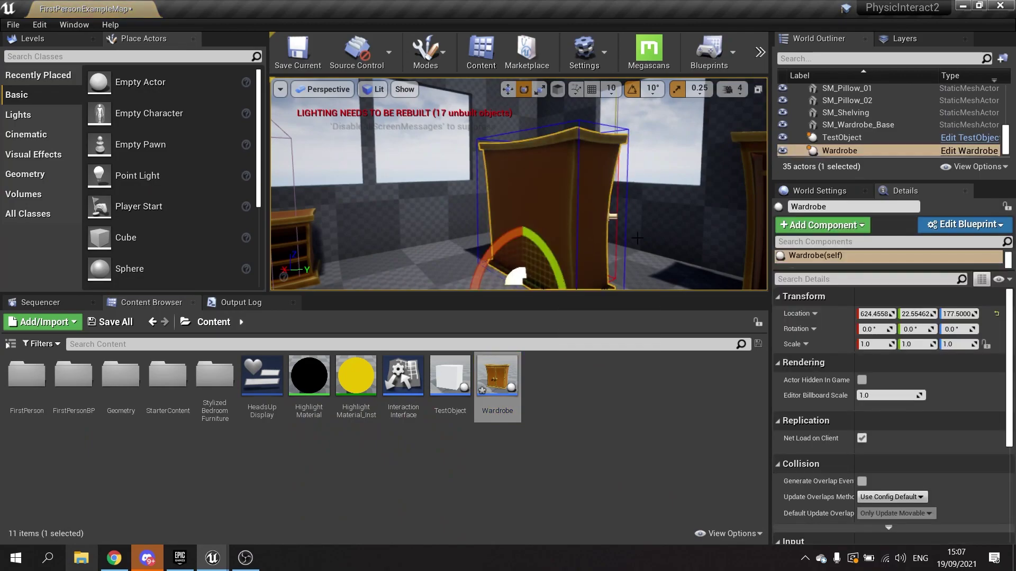
right_drag(569, 263, 568, 321)
drag(516, 246, 471, 227)
Play the level, test grabbing and swinging the wardrobe's left door, and stop the session.
click(760, 52)
click(782, 147)
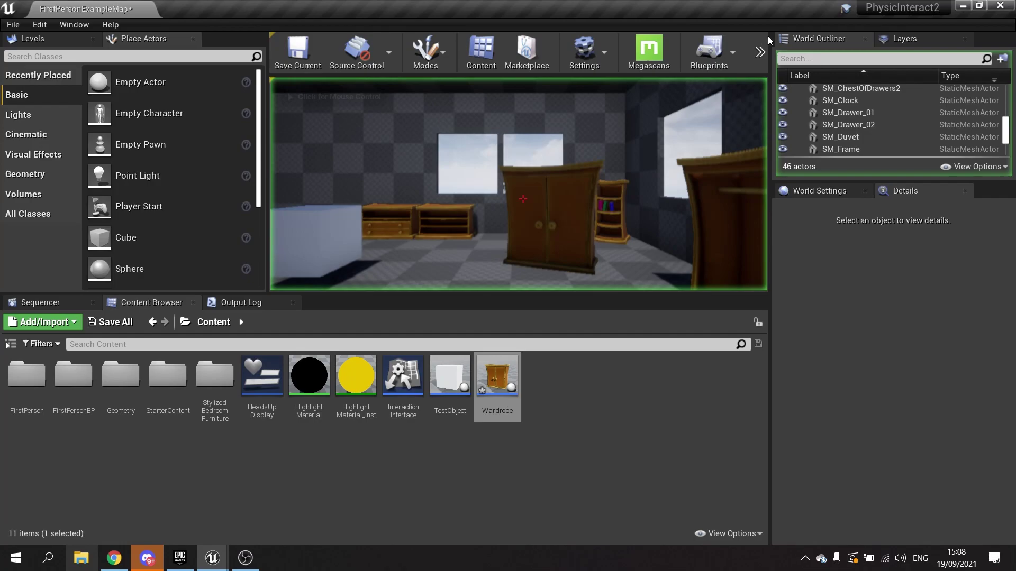
click(523, 199)
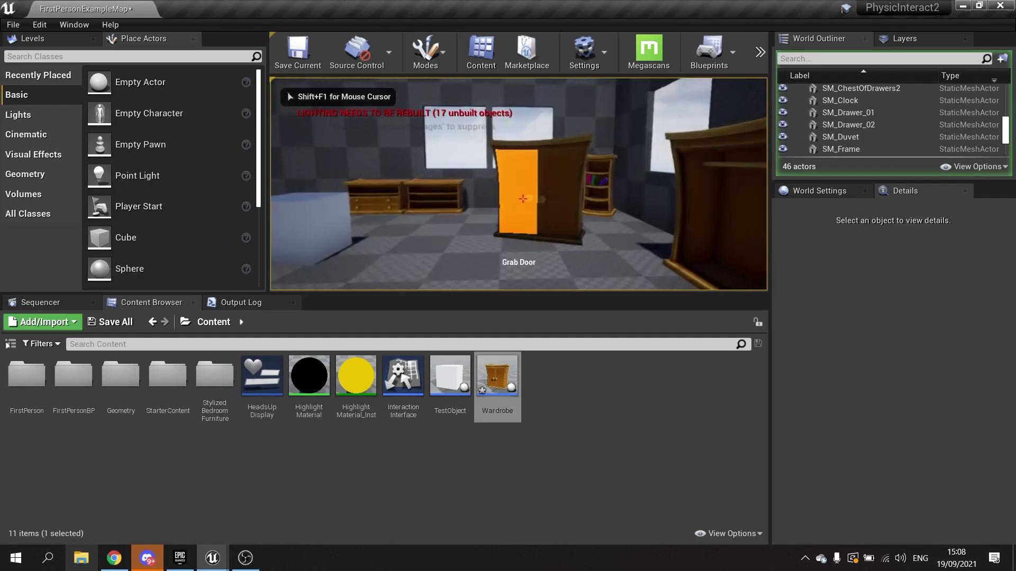
key(w)
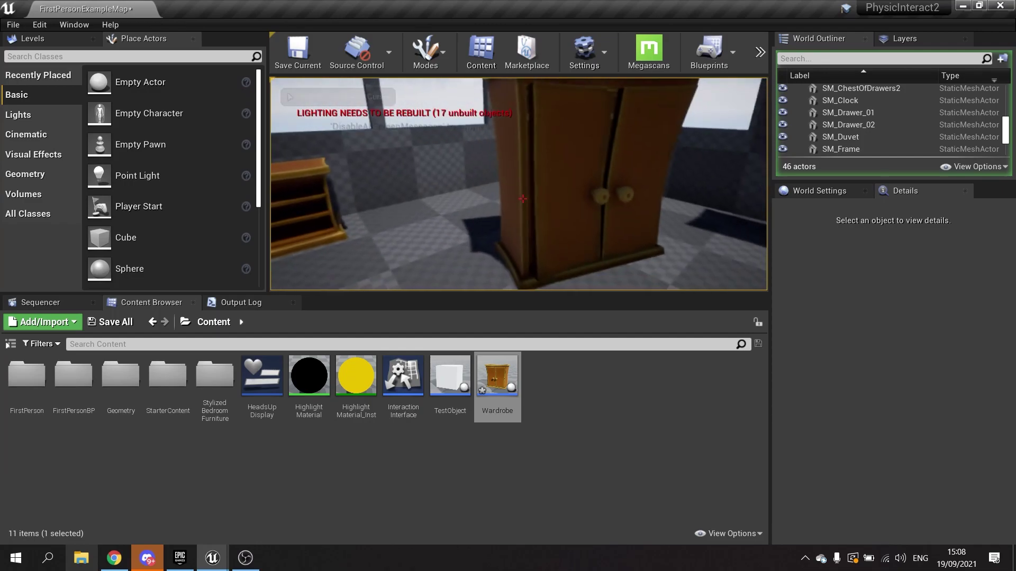
key(d)
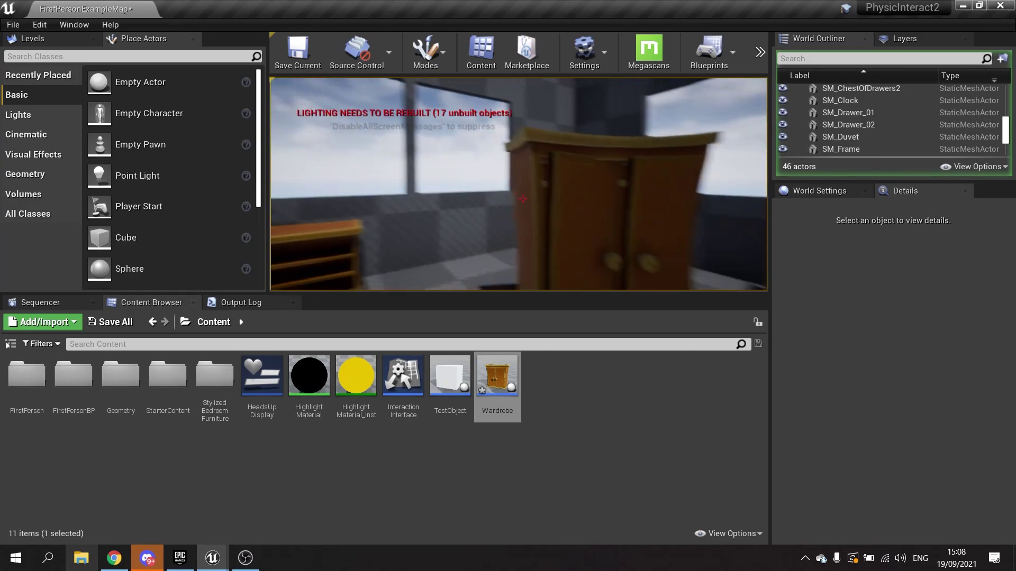
key(a)
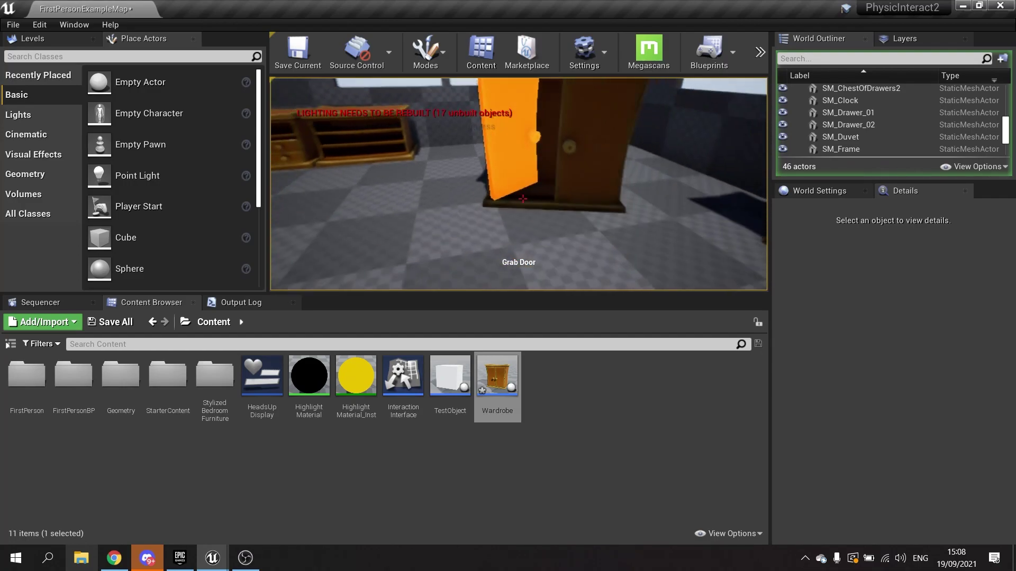
key(Escape)
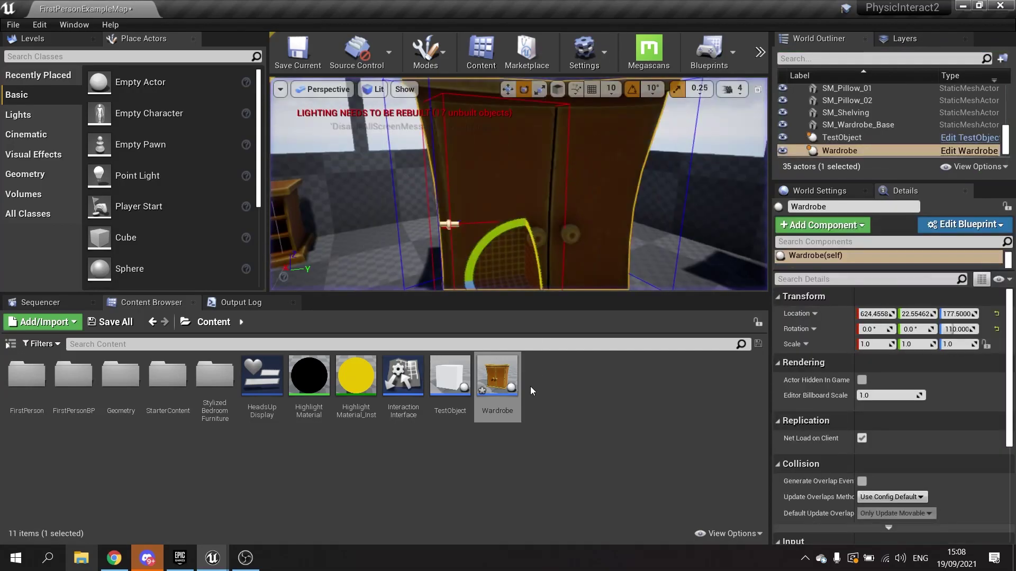
Enable Disable Collision on LeftDoorConstraint in the Wardrobe blueprint and compile it.
double_click(500, 379)
click(71, 132)
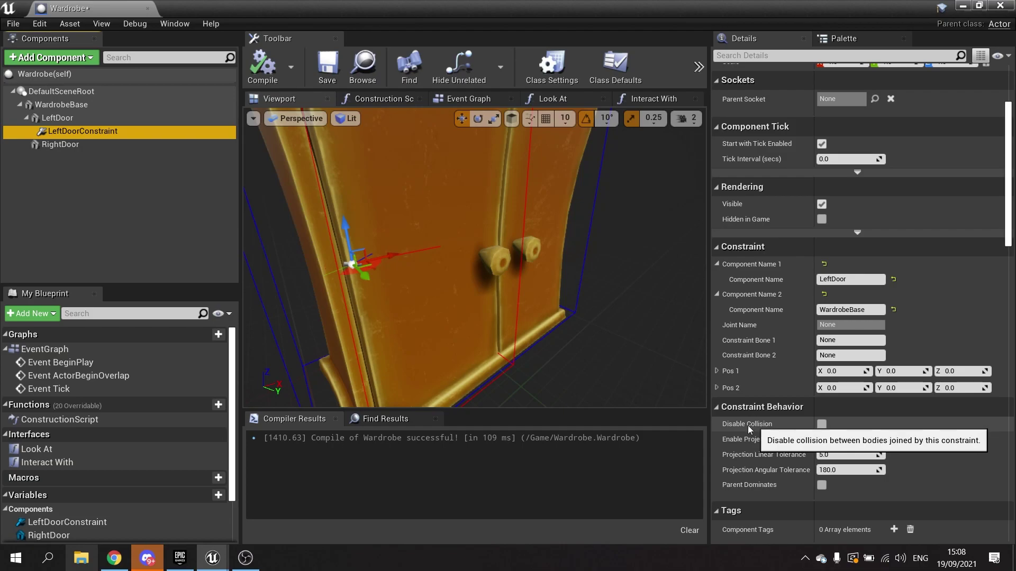
click(820, 425)
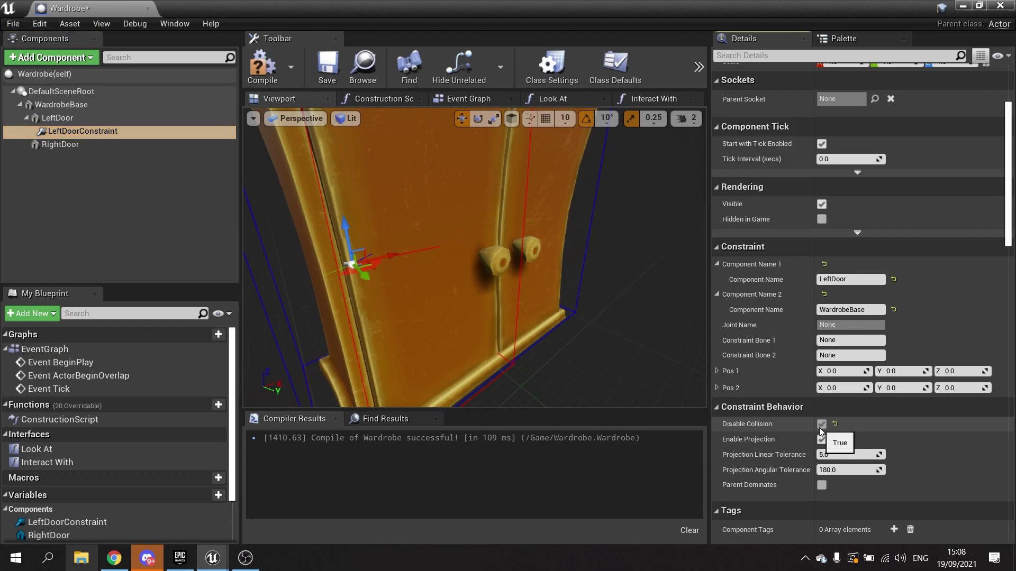
click(263, 72)
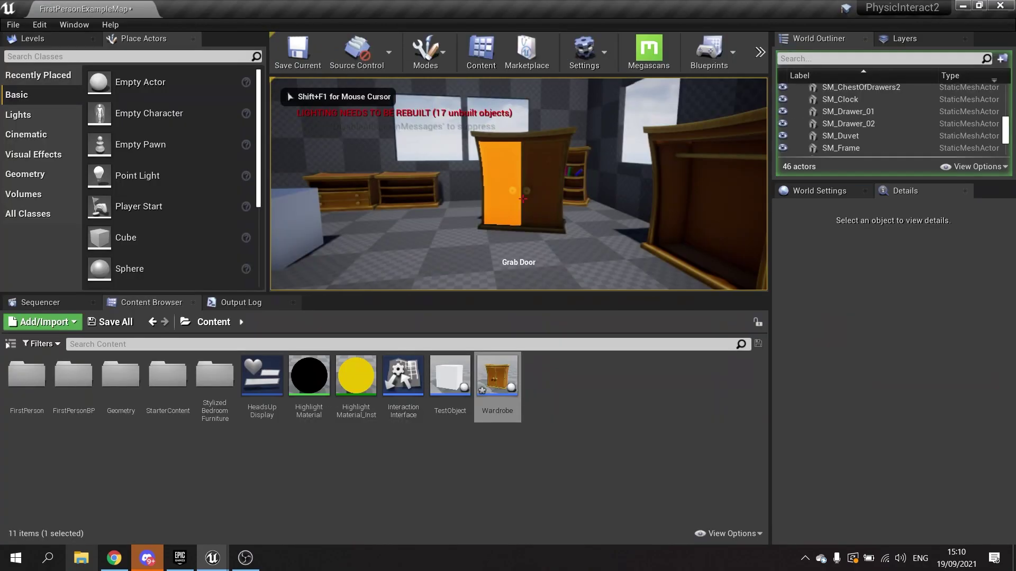
Walk up to the wardrobe in play mode, retest the left door's swing, and stop the session.
key(w)
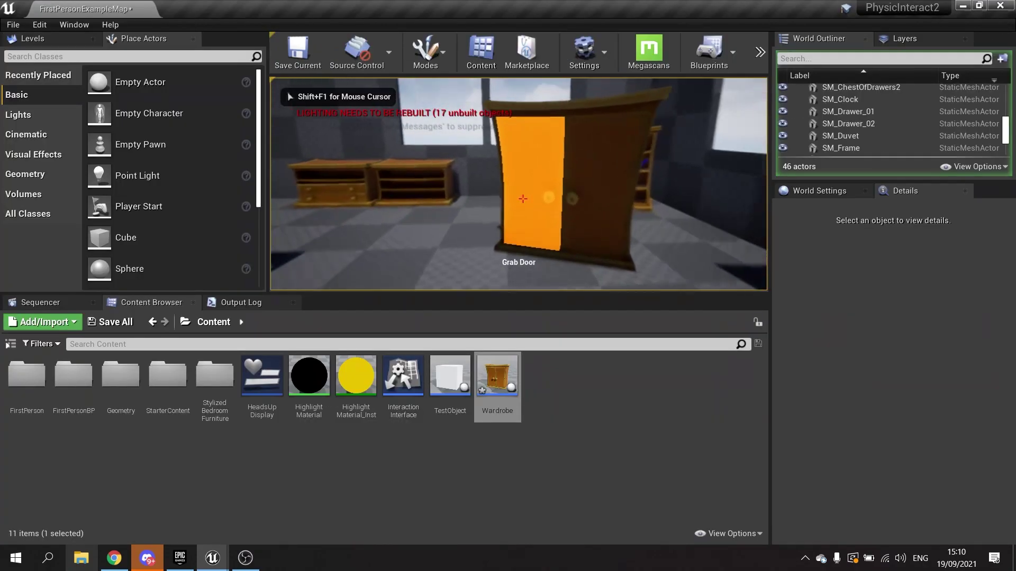
key(a)
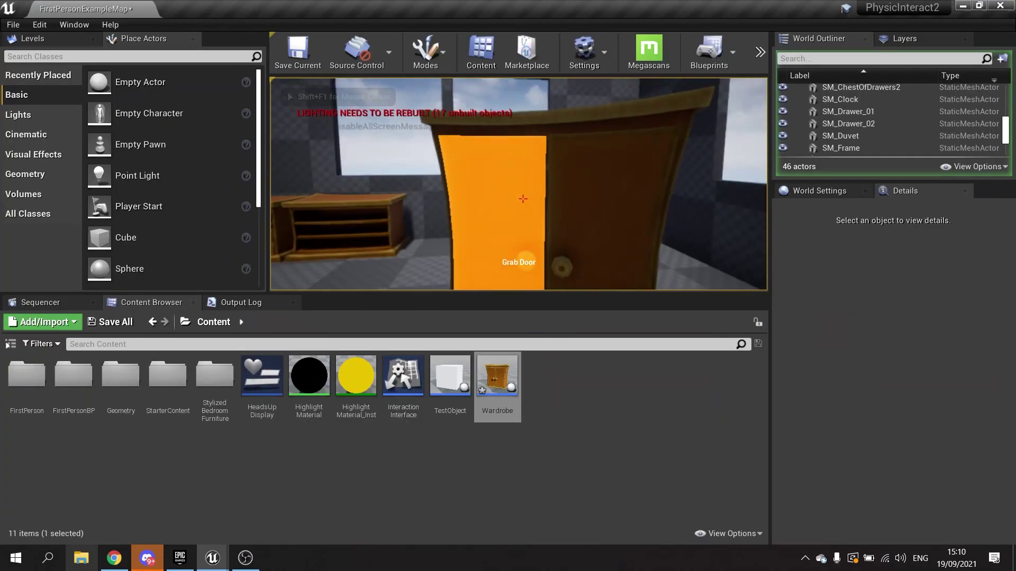
key(s)
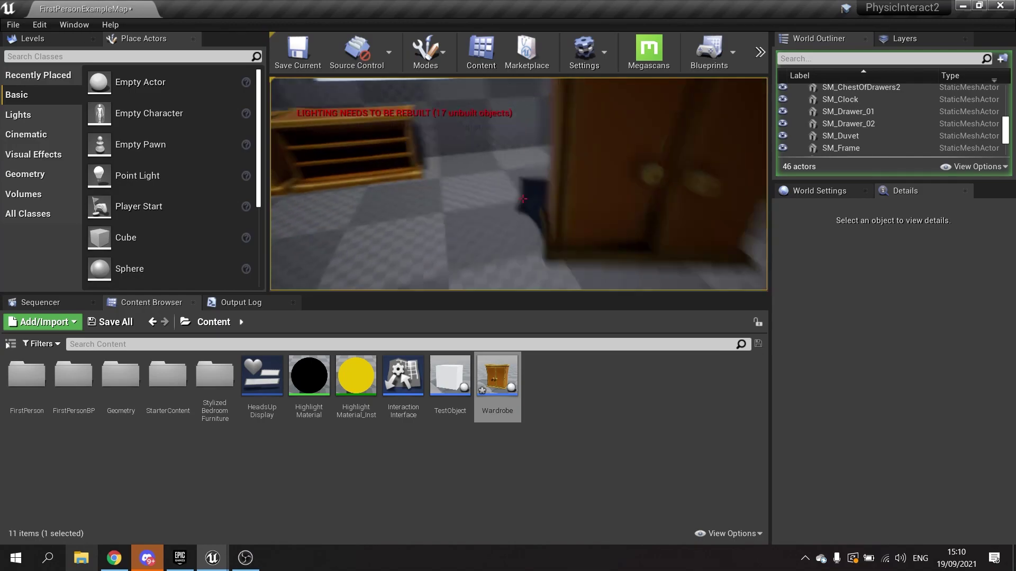
key(w)
key(Escape)
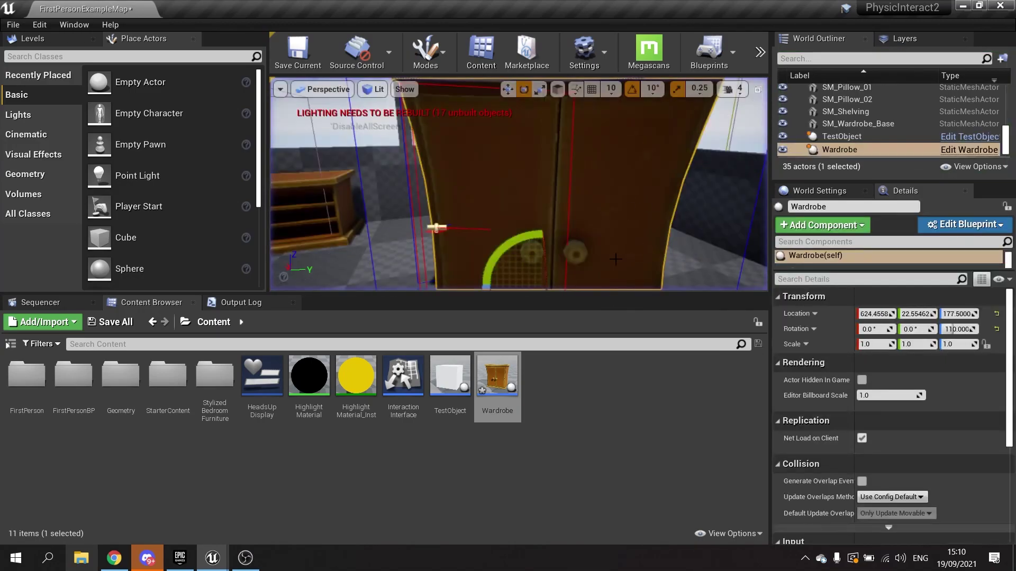
Move LeftDoorConstraint along Y to about -11.8 in the Wardrobe blueprint, and compile it.
double_click(505, 365)
right_drag(550, 319, 498, 290)
right_drag(536, 320, 500, 271)
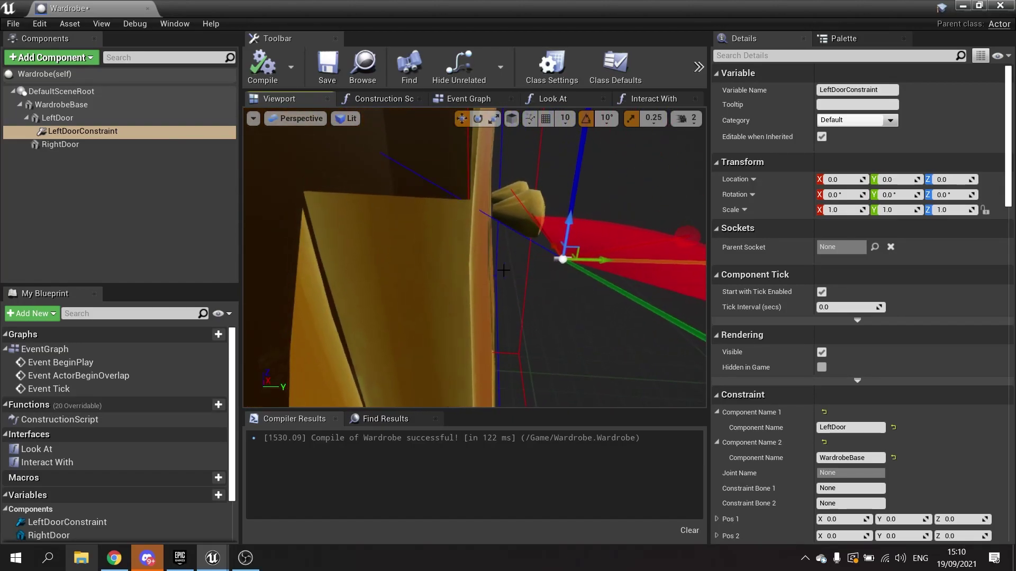
scroll(432, 320, down, 5)
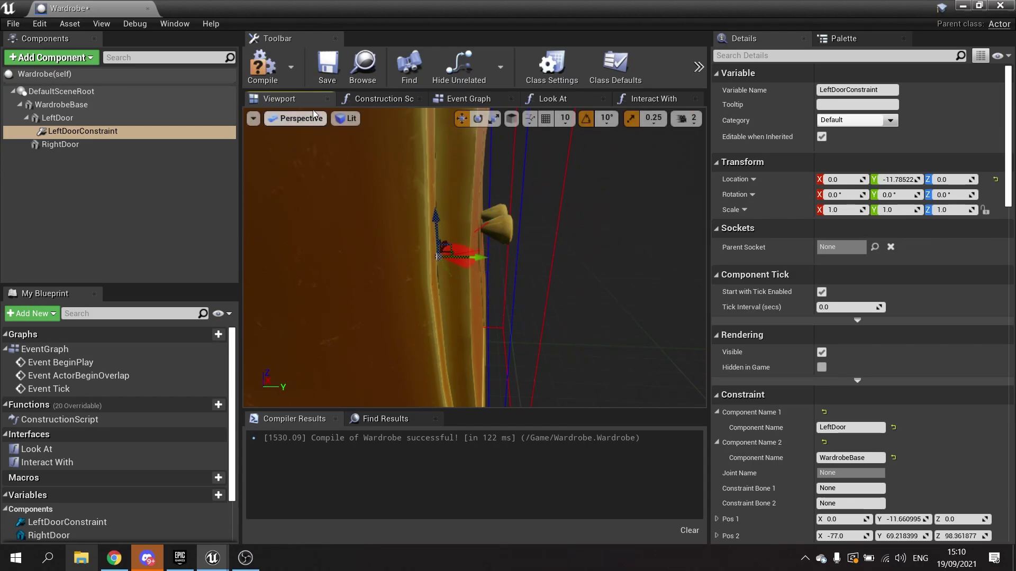
click(263, 75)
Play the level again, grab the left door to check how it opens on its moved hinge, and stop.
click(959, 6)
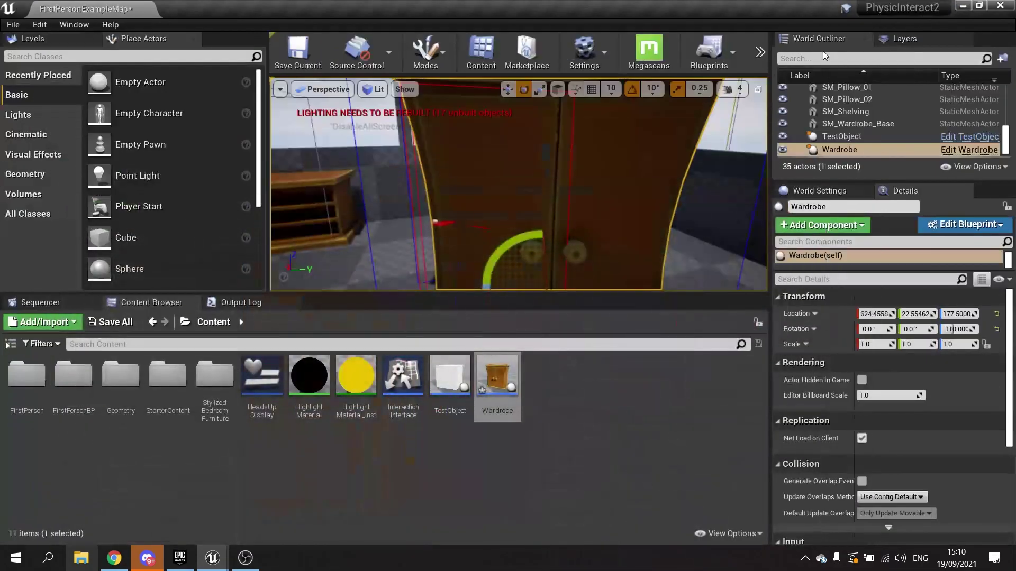
click(757, 46)
click(803, 150)
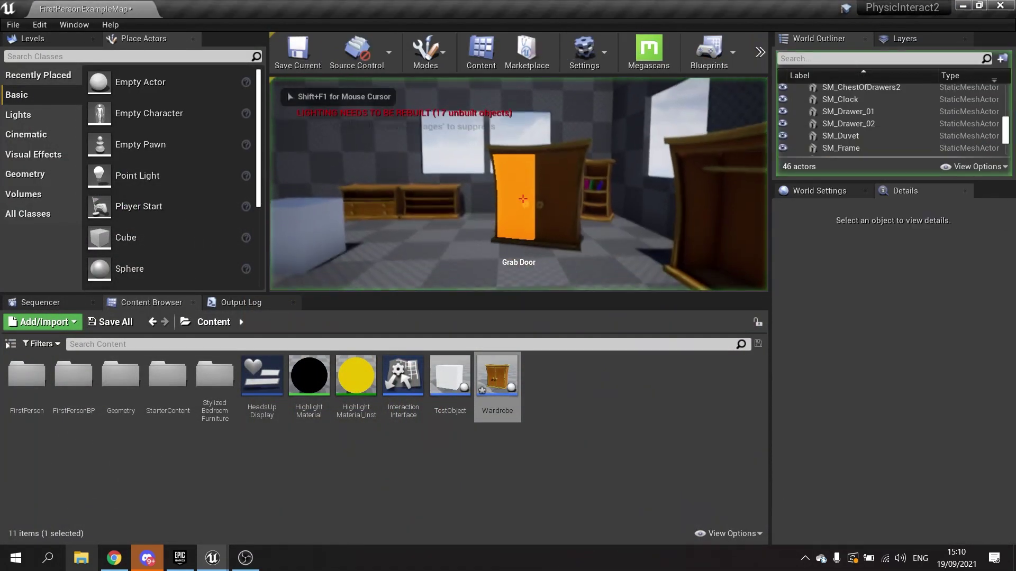
click(522, 199)
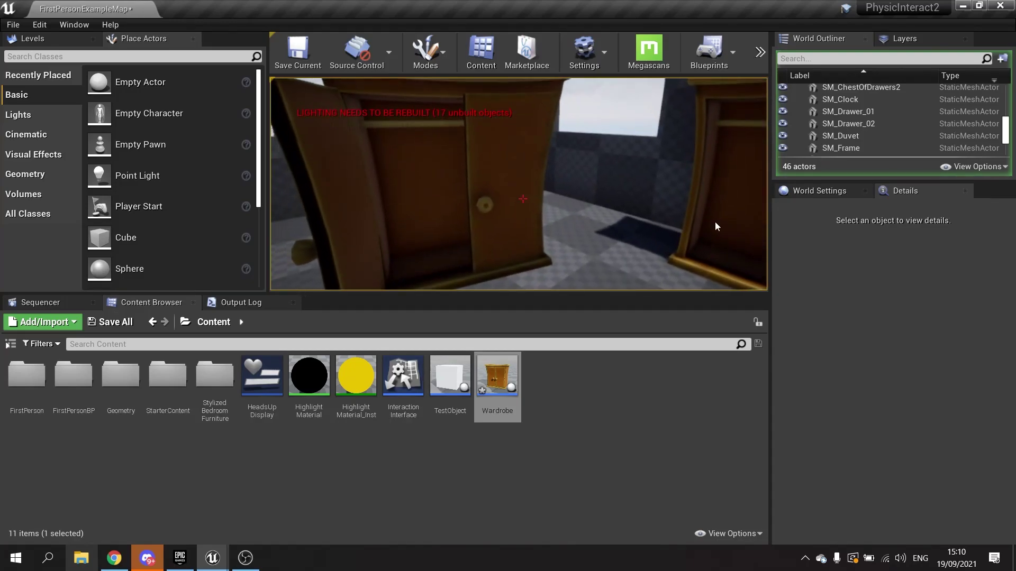
key(Escape)
Add a Physics Constraint component named RightDoorConstraint under RightDoor in the Wardrobe blueprint.
double_click(496, 376)
right_drag(474, 257, 338, 258)
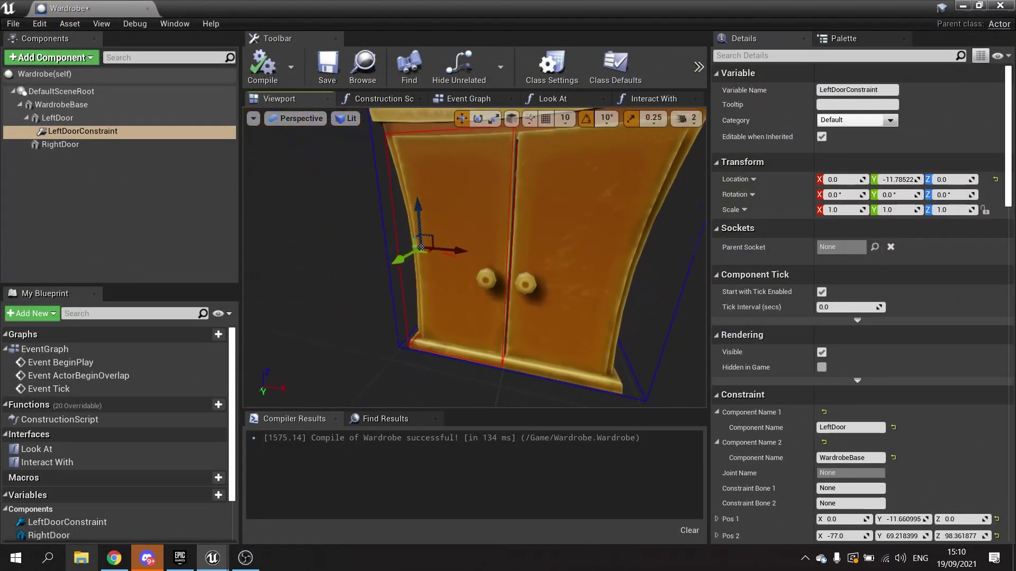
click(67, 145)
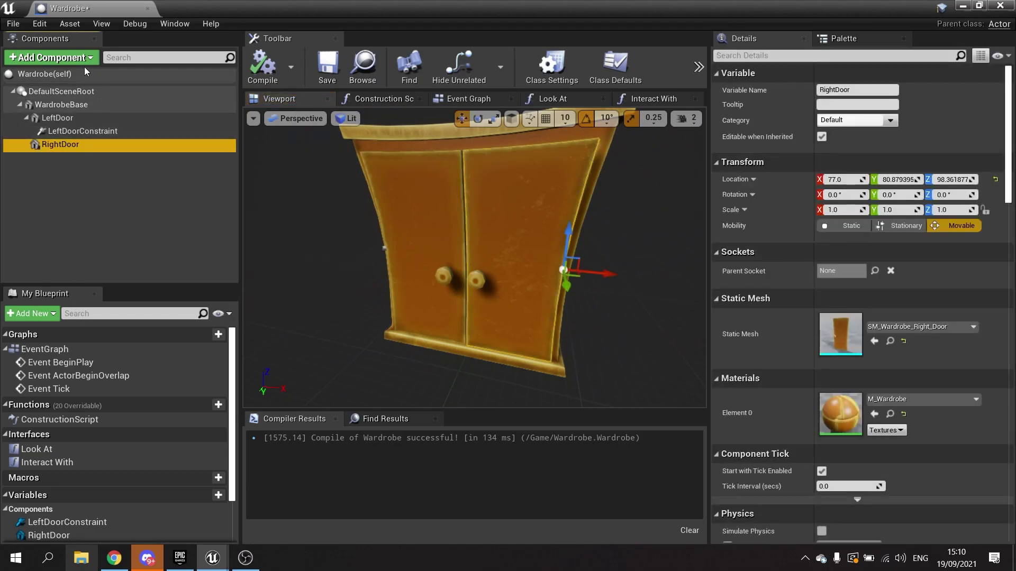
click(82, 59)
text(con)
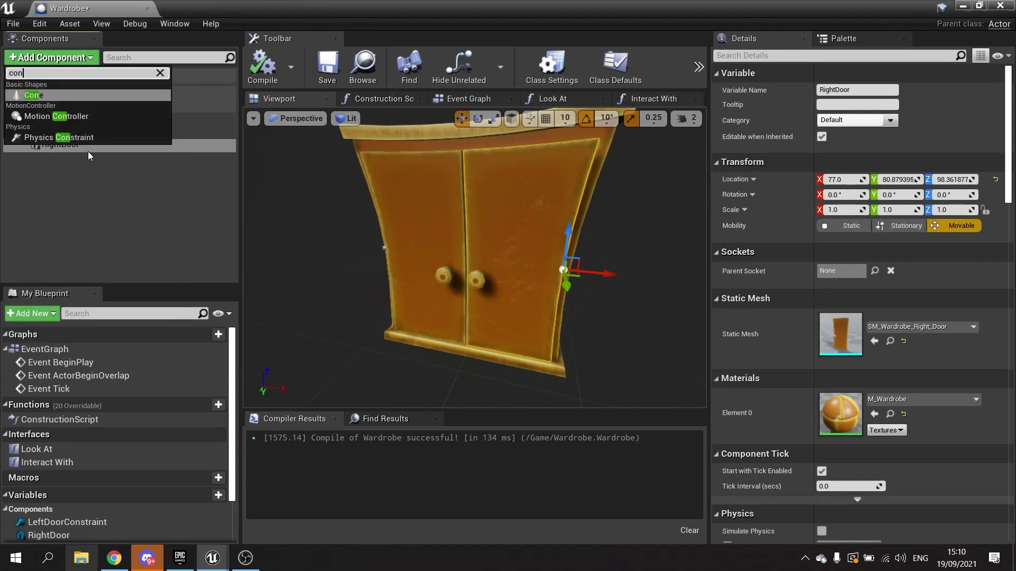
text(st)
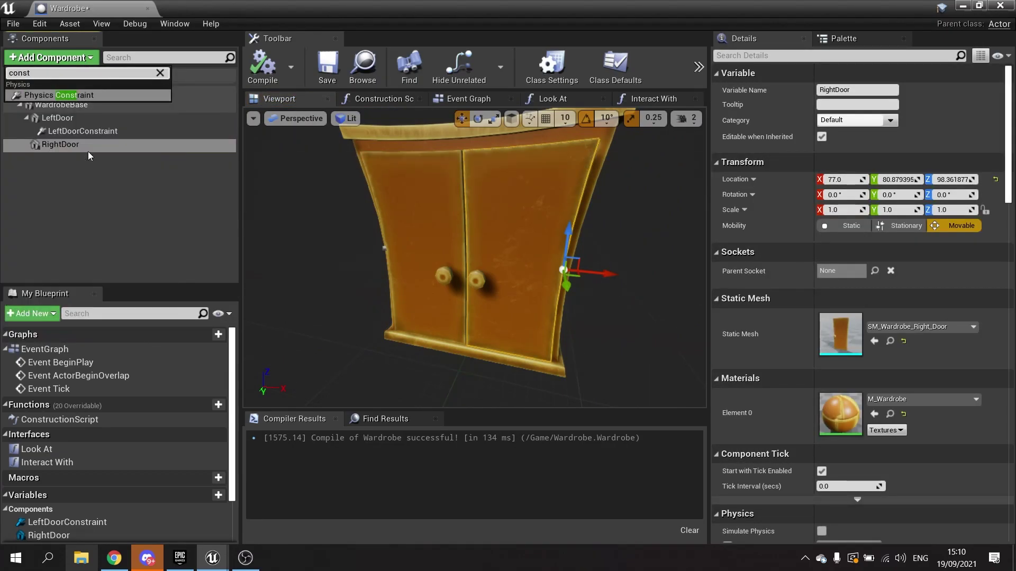
click(96, 93)
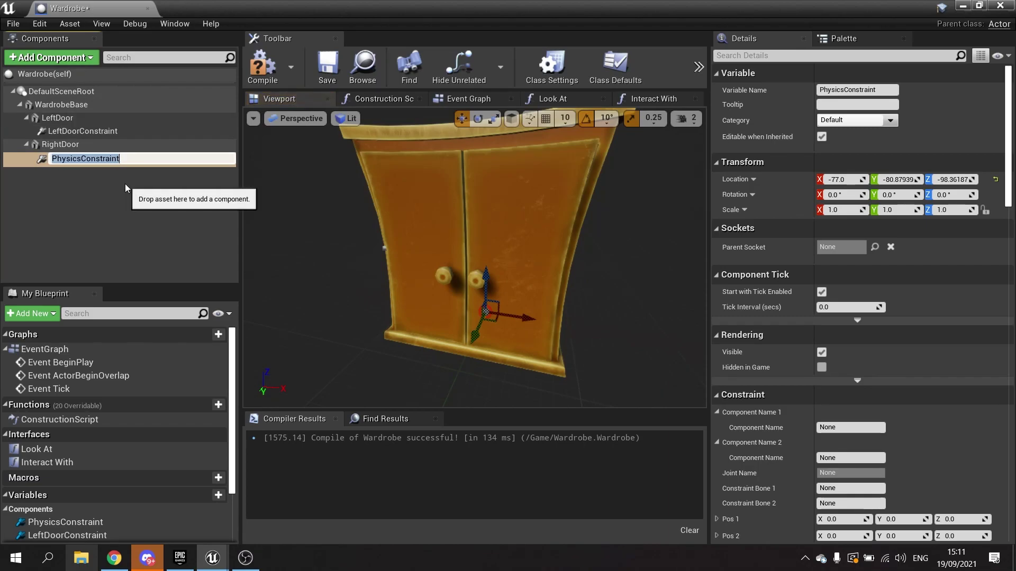
text(RightDoorC)
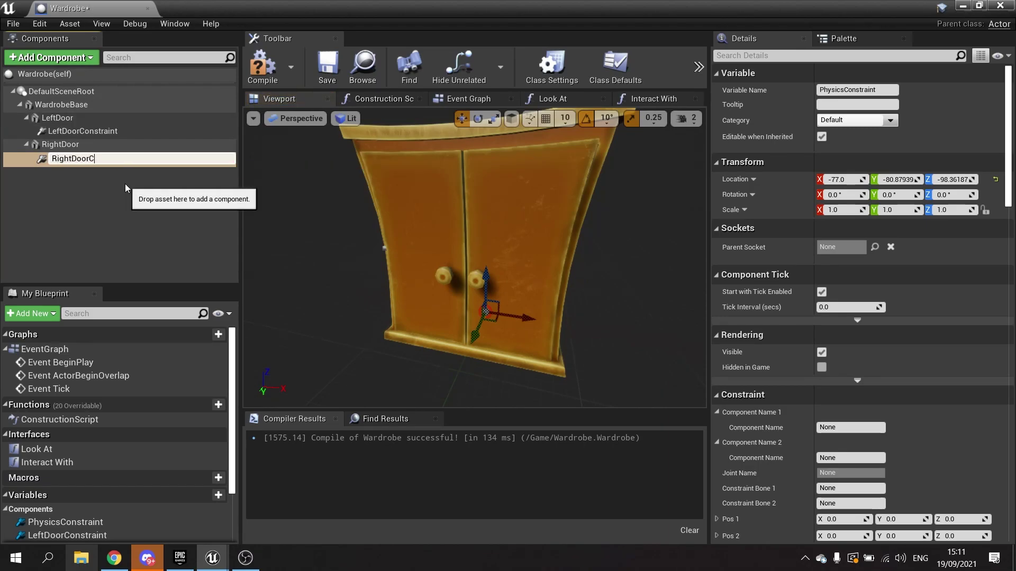
text(onstraint)
key(Return)
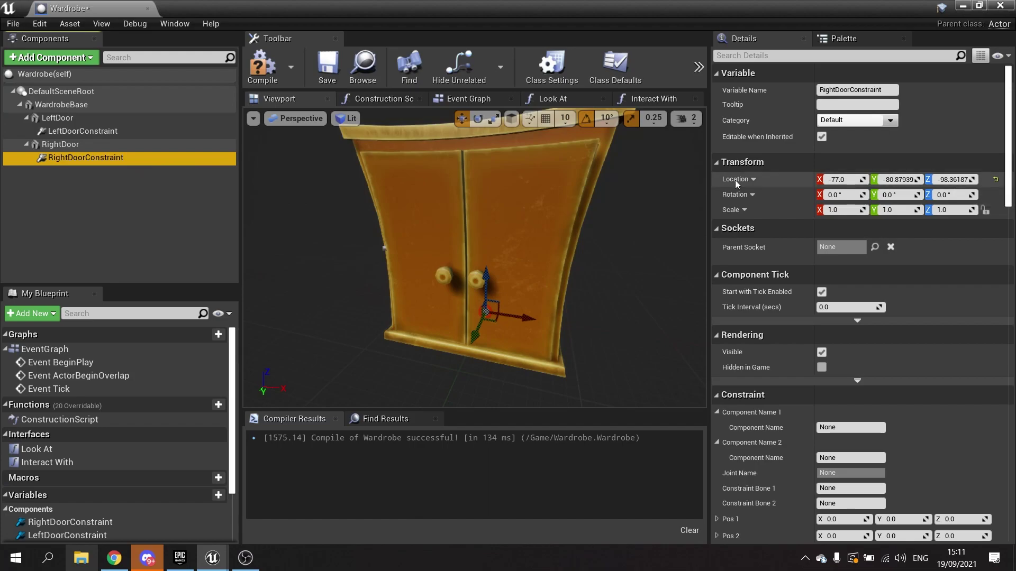
Reset RightDoorConstraint's location to the right door's origin and move it along Y to about -11.2.
click(996, 181)
right_drag(569, 177, 476, 180)
right_drag(553, 297, 500, 322)
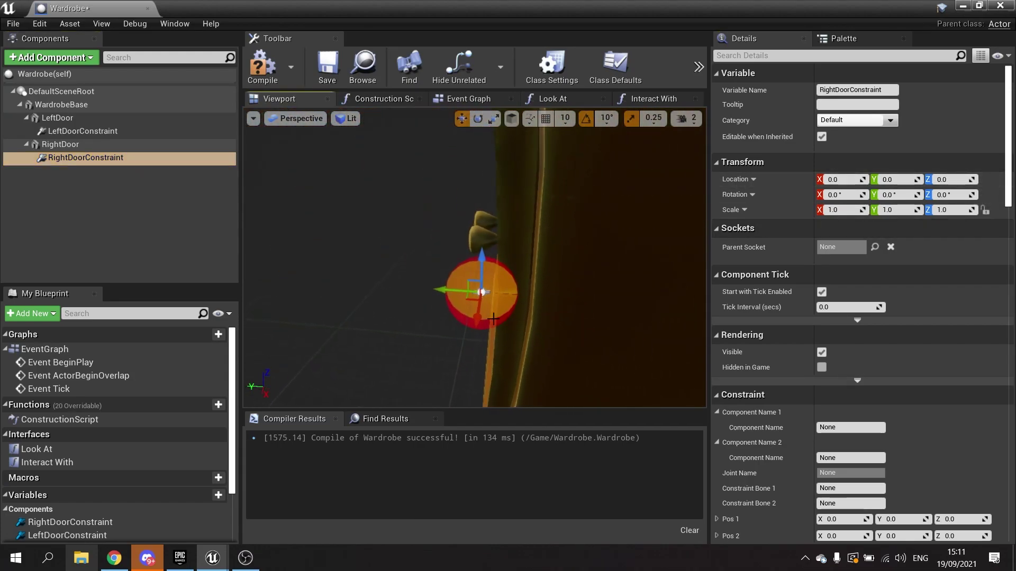
drag(438, 286, 485, 303)
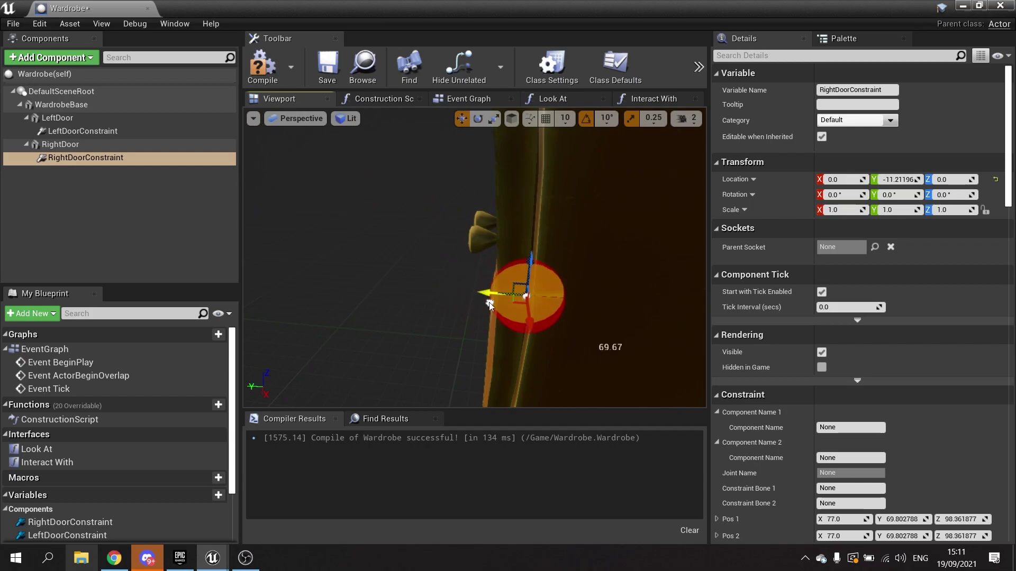
Limit RightDoorConstraint's Swing 1 Motion to 65 degrees and lock its Swing 2 and Twist motions.
scroll(783, 375, down, 20)
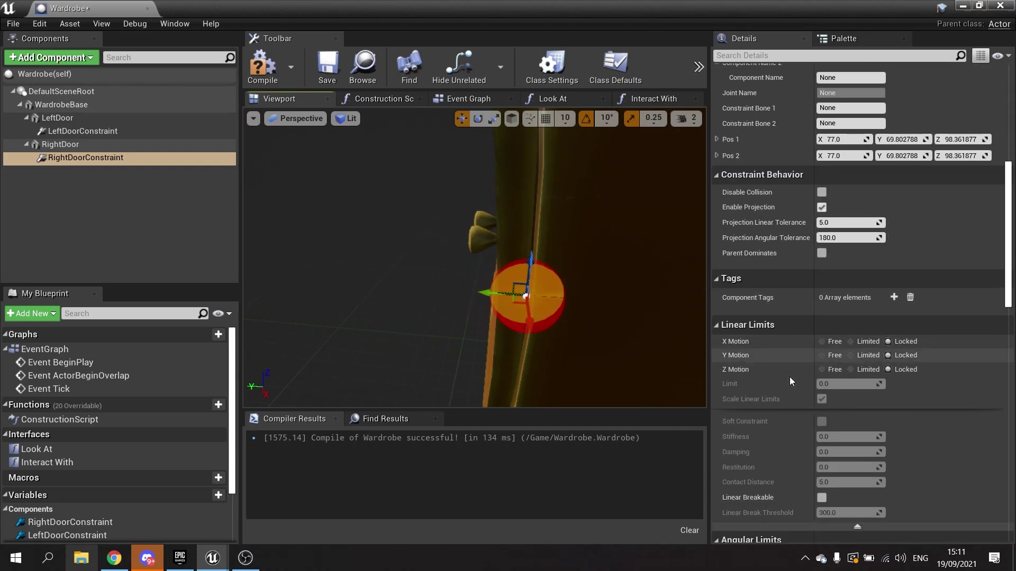
scroll(788, 363, down, 4)
click(887, 338)
click(888, 352)
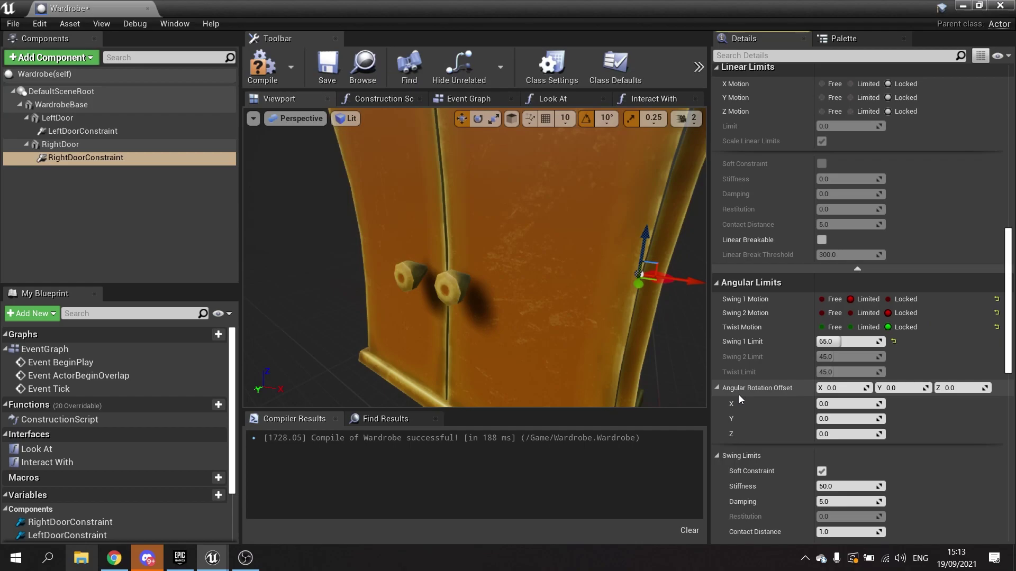
Set RightDoorConstraint's Angular Rotation Offset Z to -65 and inspect the resulting swing arc at the hinge.
click(968, 388)
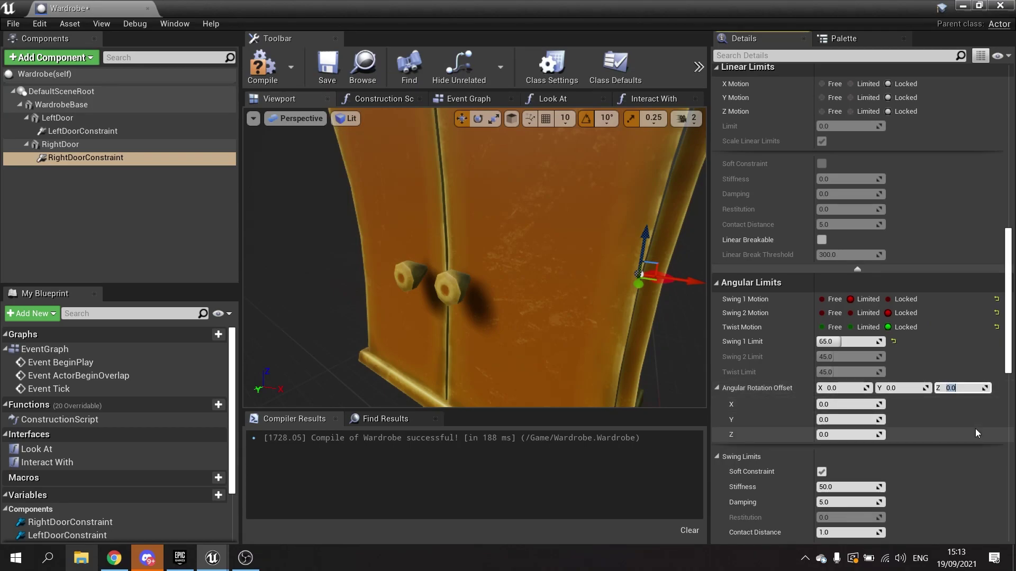
text(-65)
key(Return)
right_drag(582, 339, 561, 307)
right_drag(450, 256, 392, 249)
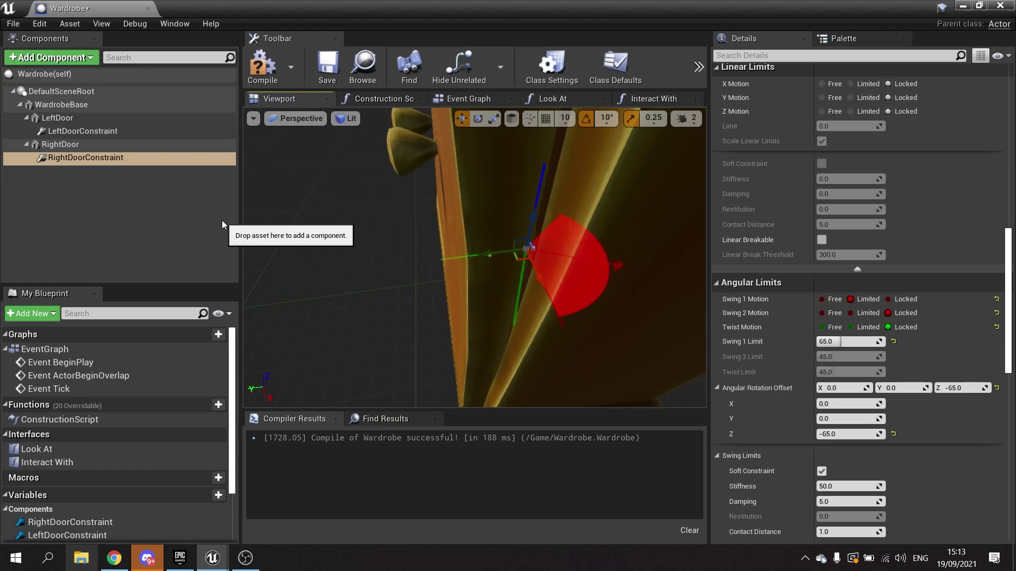
right_drag(475, 257, 594, 303)
key(a)
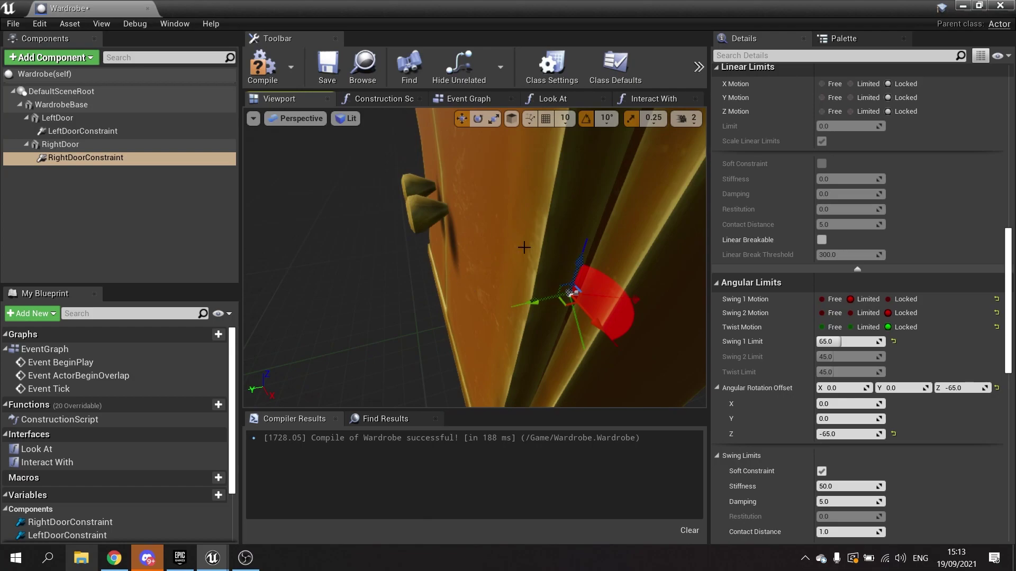
Link RightDoor to WardrobeBase as the two constrained components of RightDoorConstraint and enable its Disable Collision option.
scroll(841, 322, up, 10)
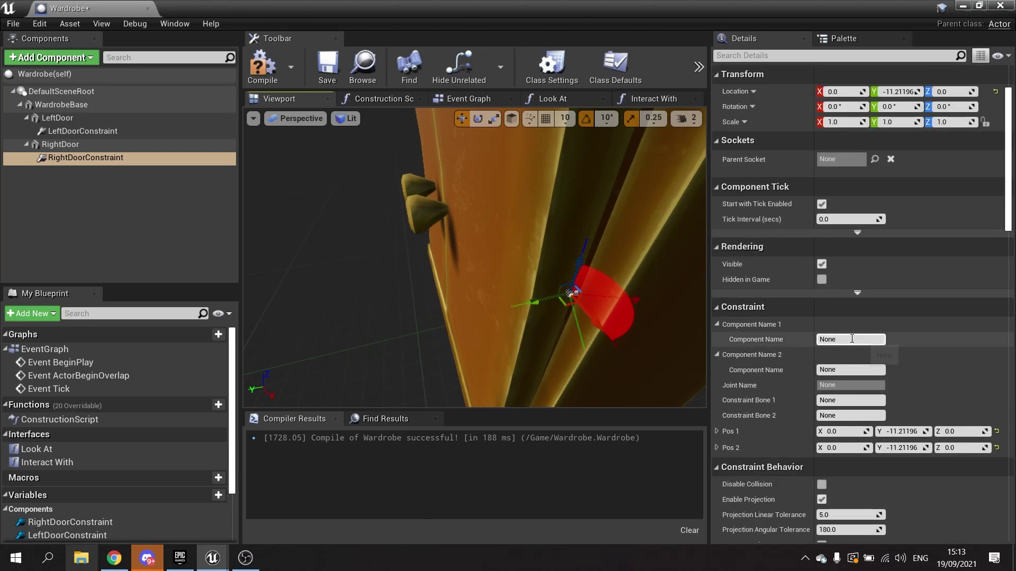
text(RightDoor)
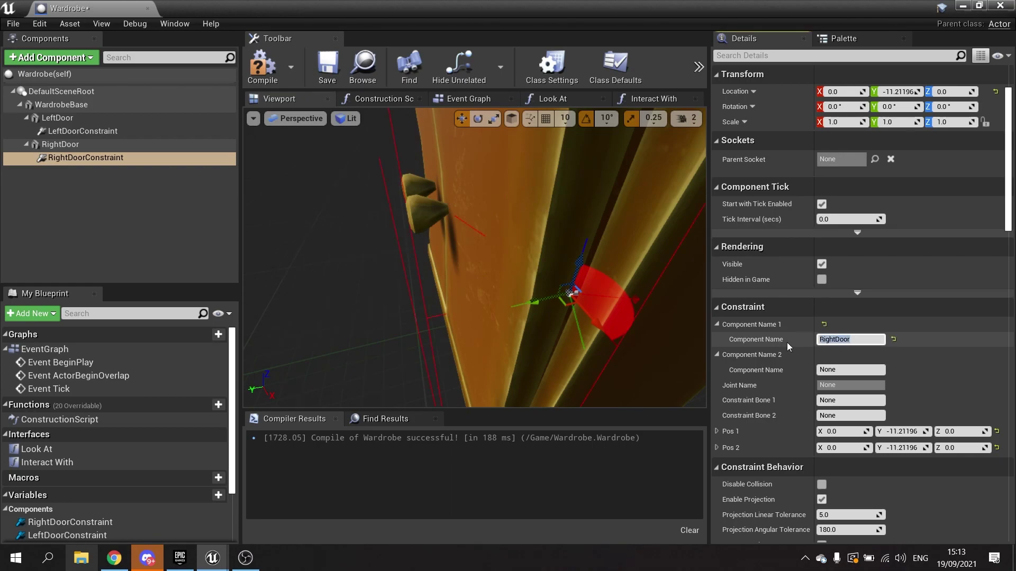
click(830, 370)
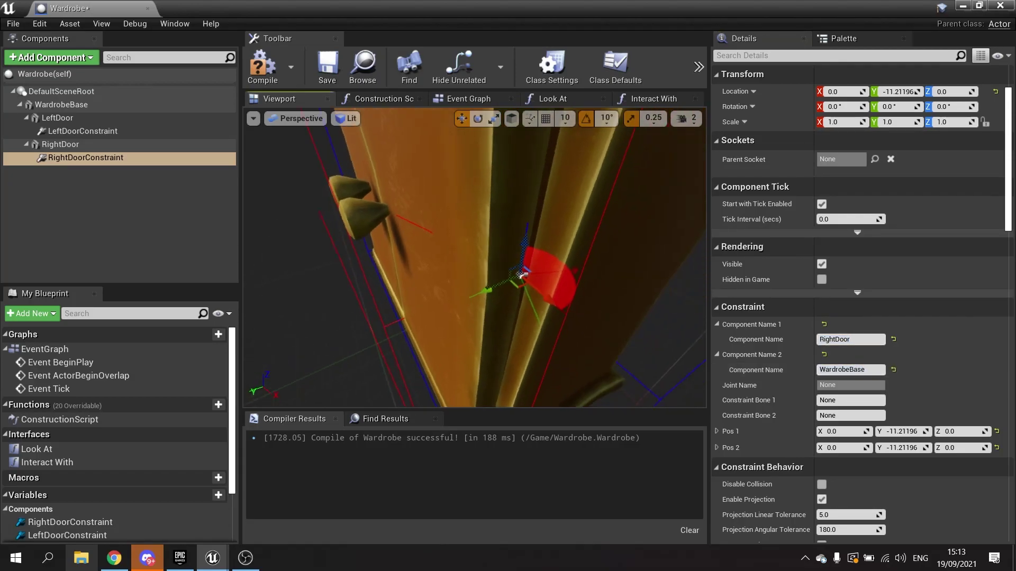
scroll(910, 338, down, 5)
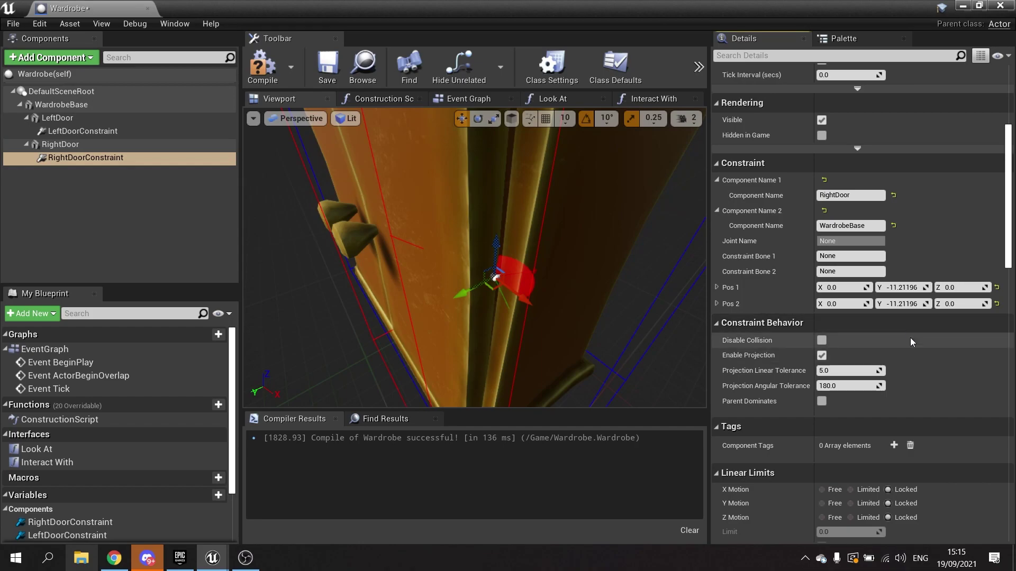
click(821, 340)
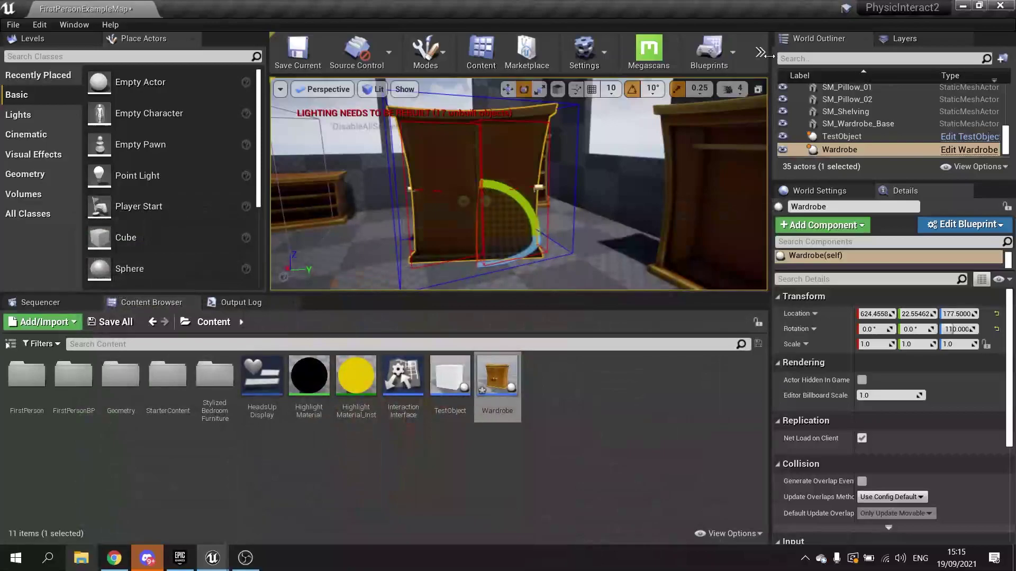
Play the level, walk up to the wardrobe and grab the right door to swing it open.
click(760, 52)
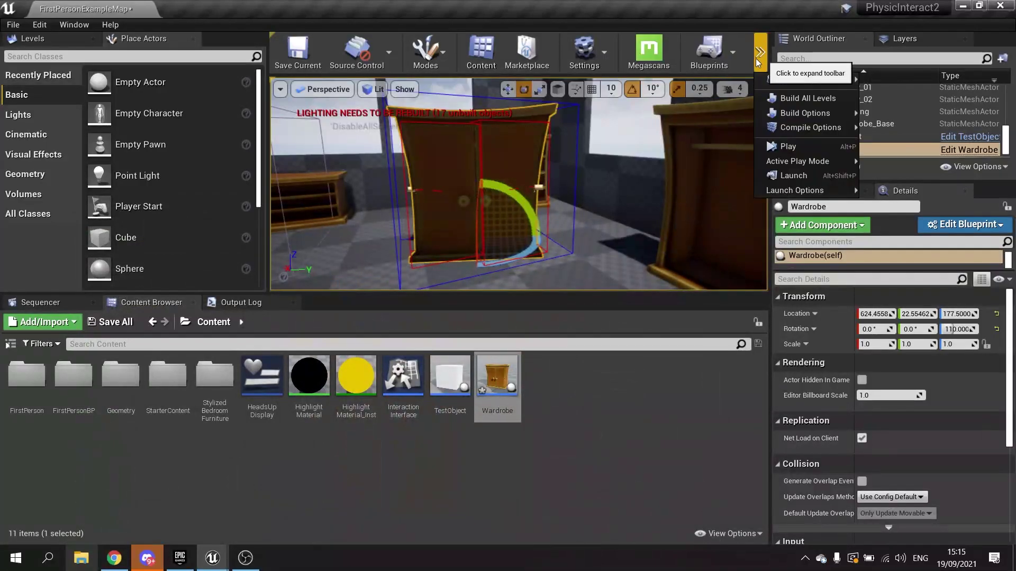
click(796, 147)
click(579, 207)
key(w)
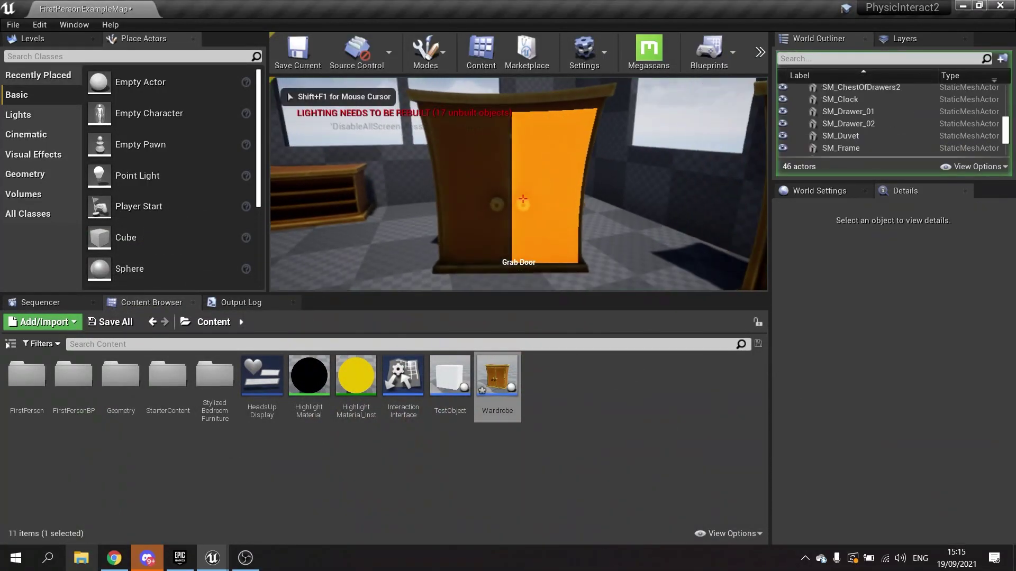
drag(523, 199, 669, 199)
key(w)
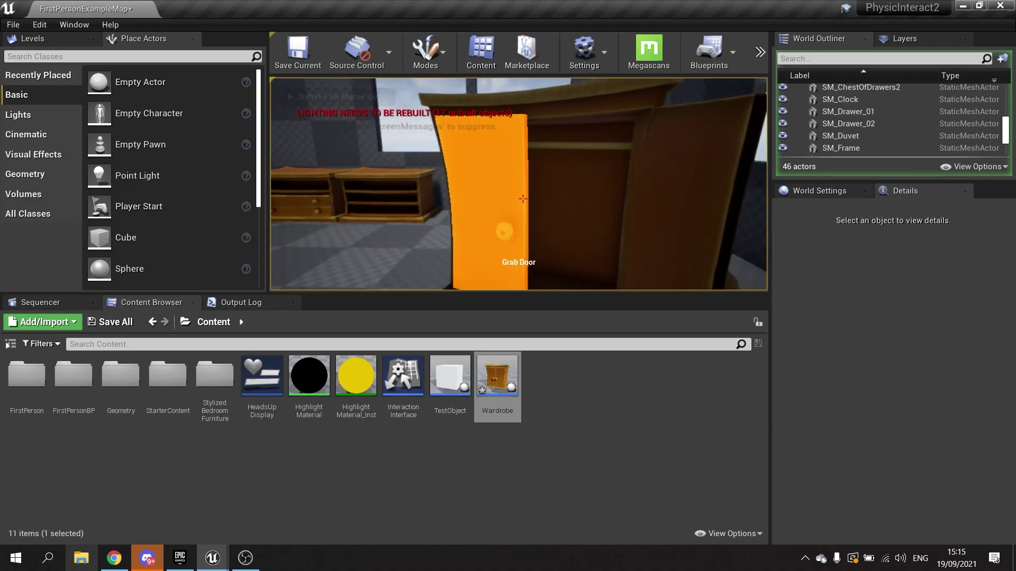
Grab the left door to test its swing, check both doors from several sides, and stop the session.
drag(523, 199, 402, 199)
key(s)
drag(523, 199, 402, 199)
drag(522, 199, 648, 199)
drag(522, 199, 402, 199)
key(s)
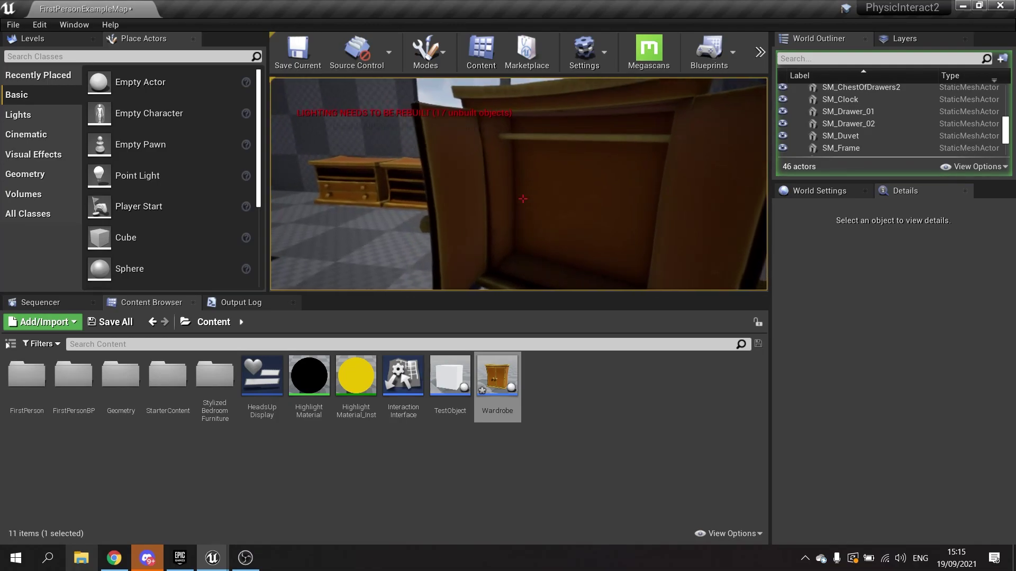
key(s)
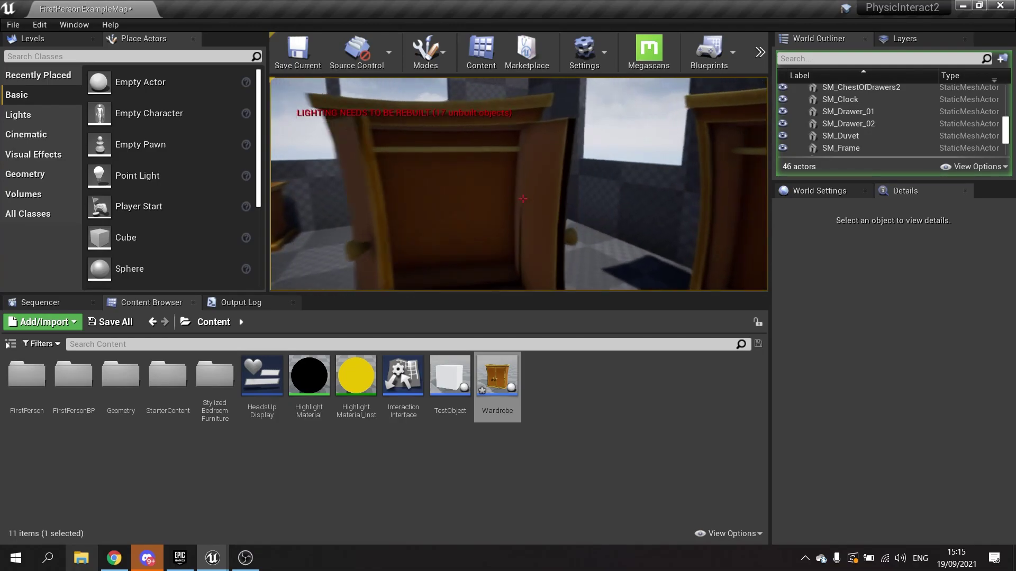
key(d)
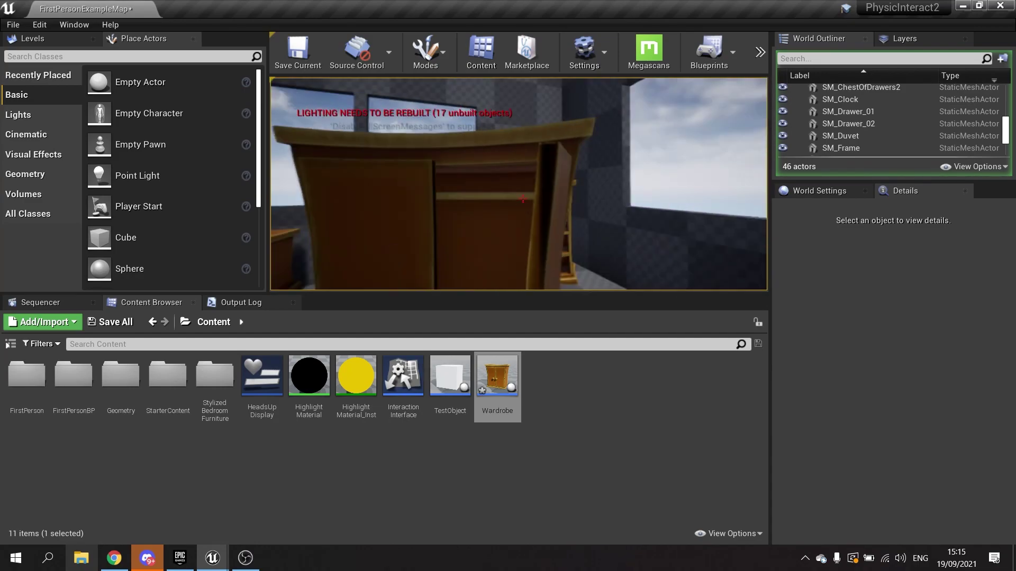
key(Escape)
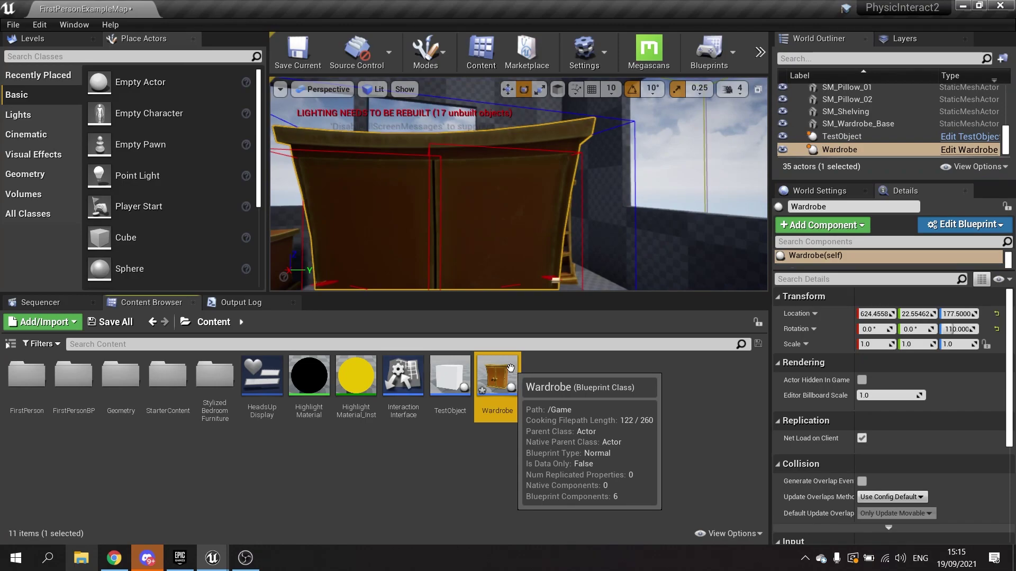
Add a Static Mesh component named ClothesHanger under WardrobeBase in the Wardrobe blueprint.
double_click(512, 369)
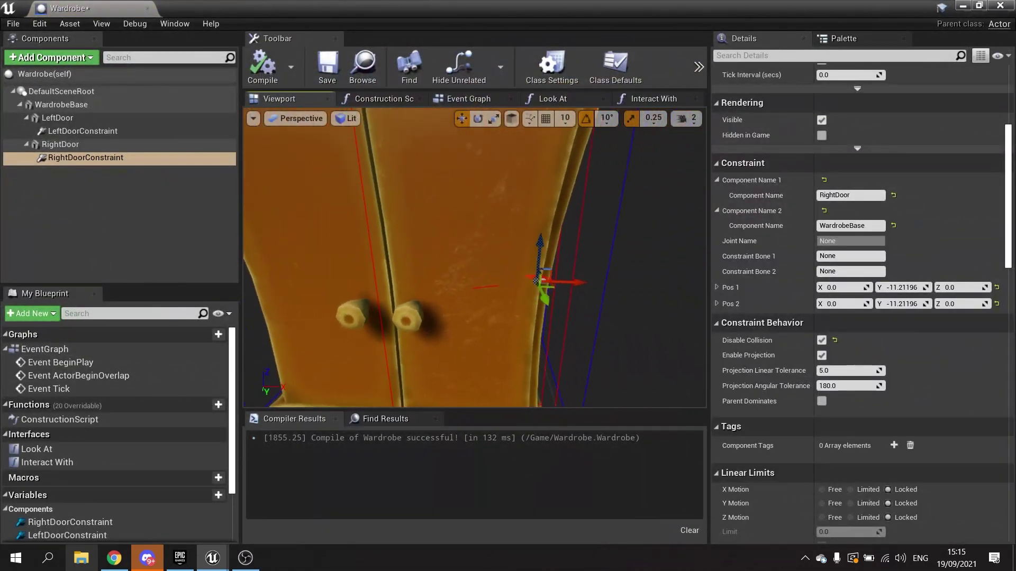
click(65, 107)
click(78, 64)
text(stat)
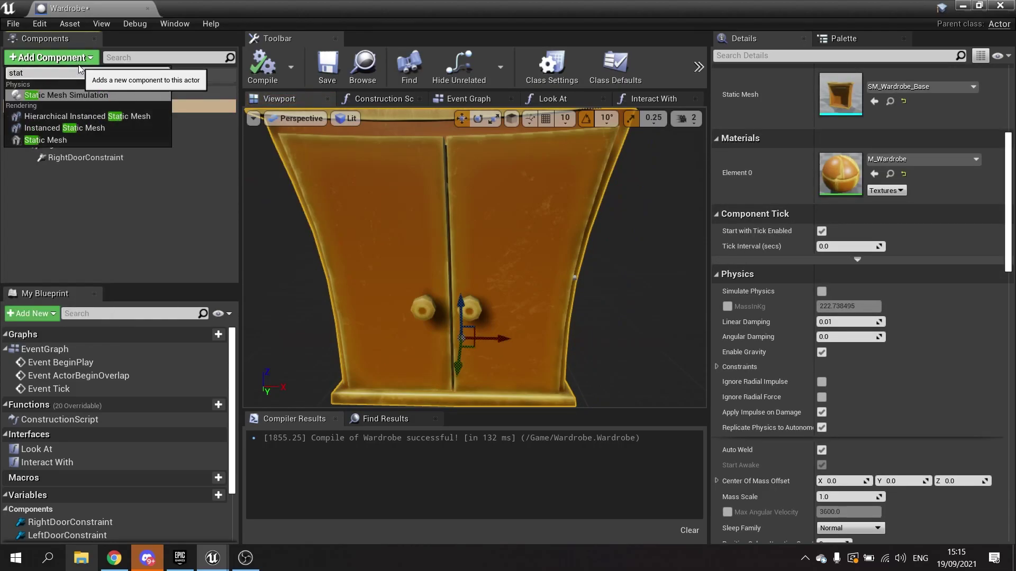
click(72, 138)
text(ClothesHanger)
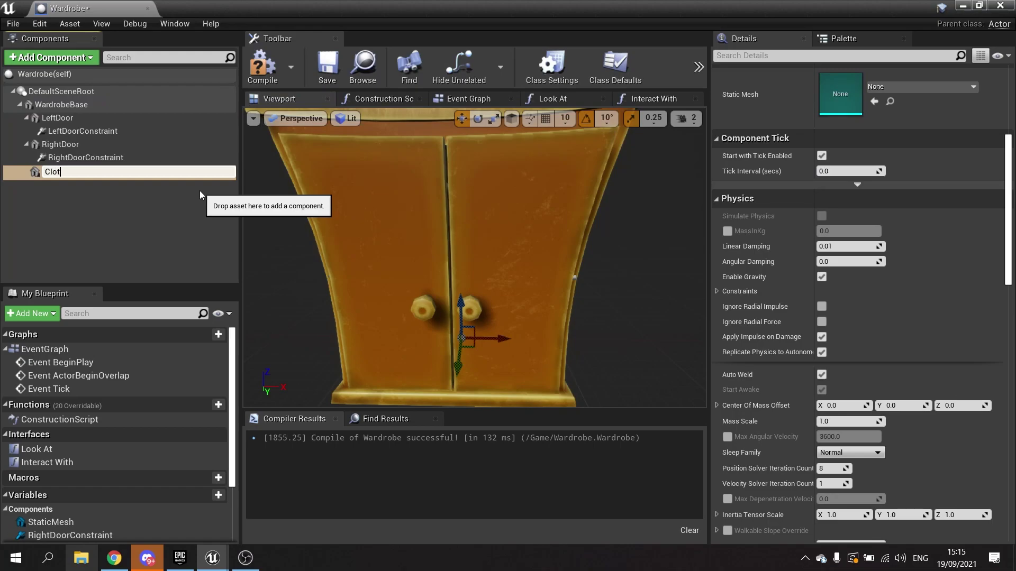
key(Return)
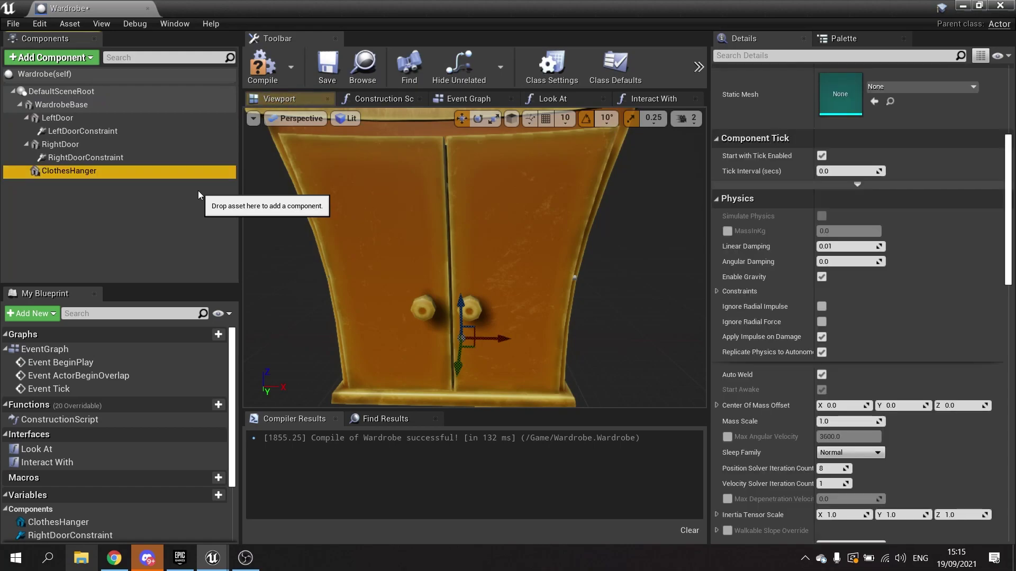
Assign the SM_Hanger mesh to the ClothesHanger component.
click(915, 89)
text(hanger)
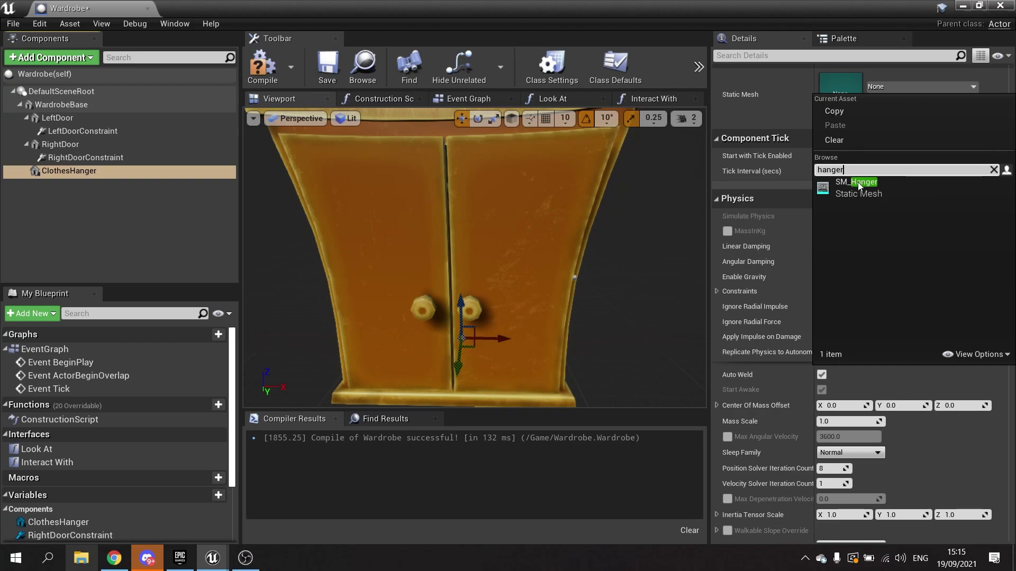
click(858, 182)
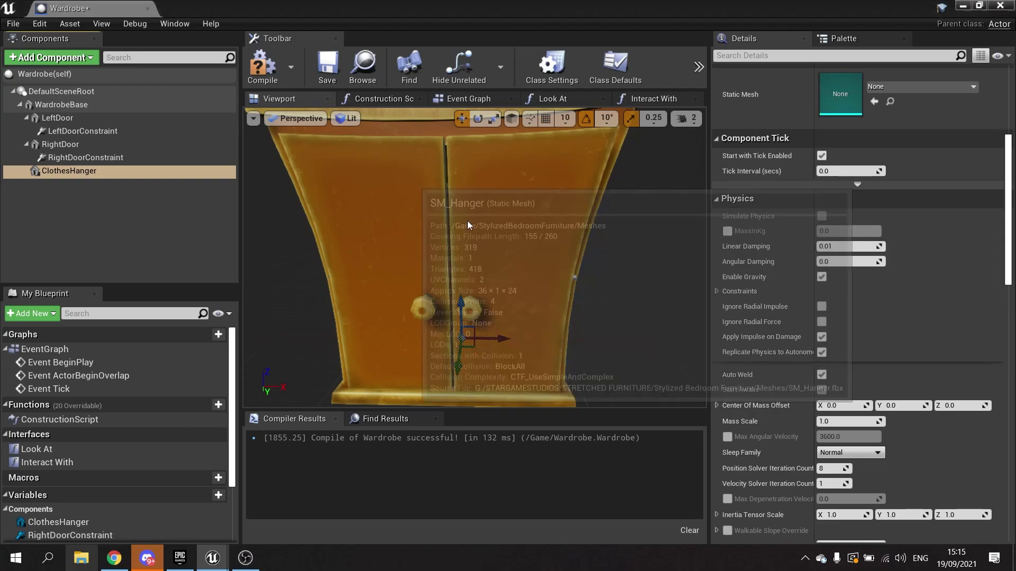
Move the ClothesHanger back inside the wardrobe and raise it to the height of the hanging rail.
scroll(468, 214, up, 5)
right_drag(490, 321, 344, 331)
drag(477, 331, 412, 359)
drag(449, 329, 424, 114)
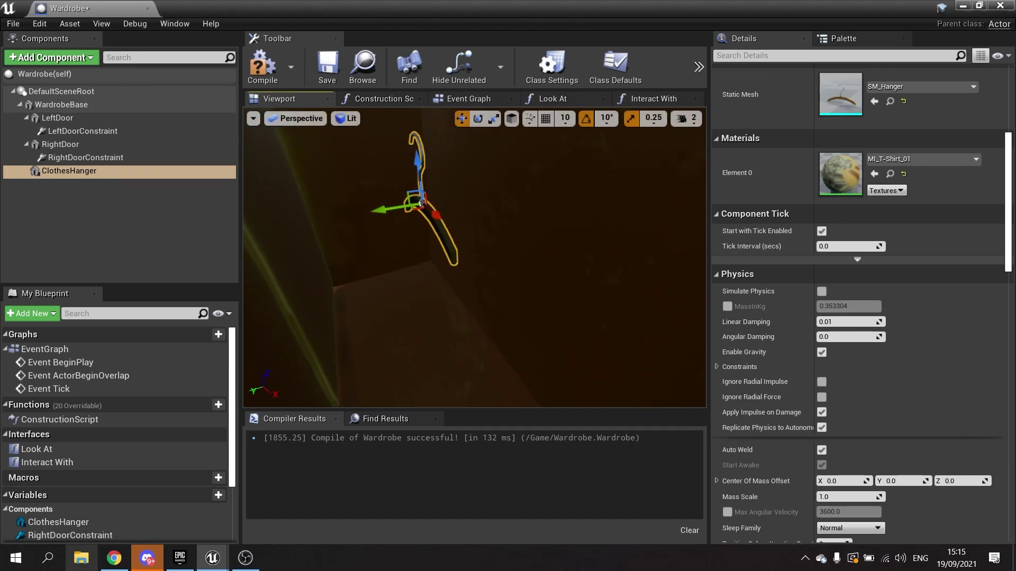
right_drag(485, 359, 478, 233)
drag(470, 368, 477, 162)
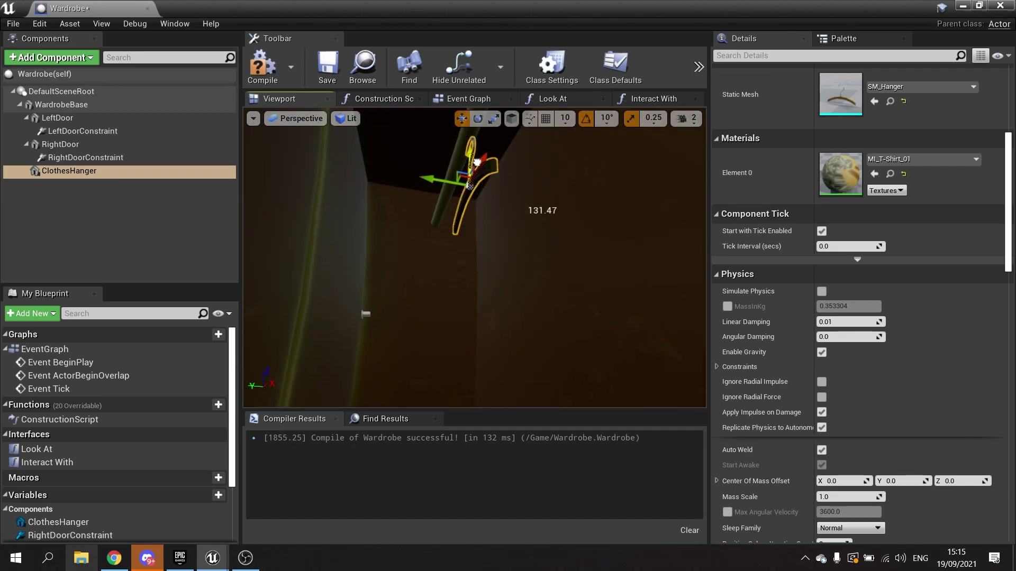
mouse_move(476, 184)
right_down()
mouse_move(477, 106)
mouse_move(471, 154)
mouse_move(524, 159)
mouse_move(473, 186)
right_up()
drag(453, 239, 451, 172)
Rotate the ClothesHanger crosswise to the rail and shift it slightly so its hook sits over the rail.
key(e)
drag(467, 240, 424, 239)
right_drag(465, 241, 527, 244)
key(w)
drag(438, 233, 445, 234)
right_drag(445, 233, 492, 208)
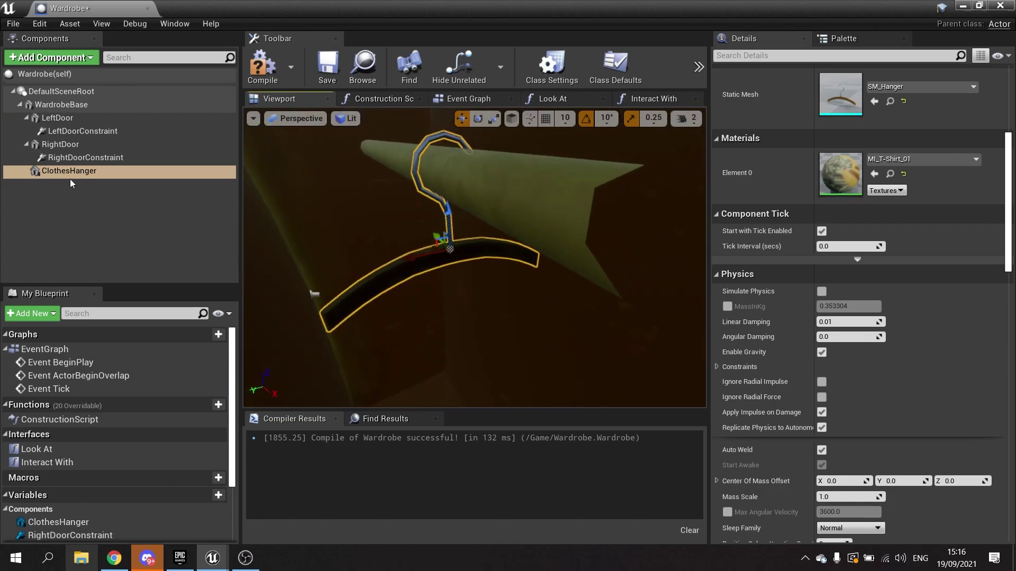
Add a Static Mesh component named Shirt under ClothesHanger.
click(74, 60)
click(56, 237)
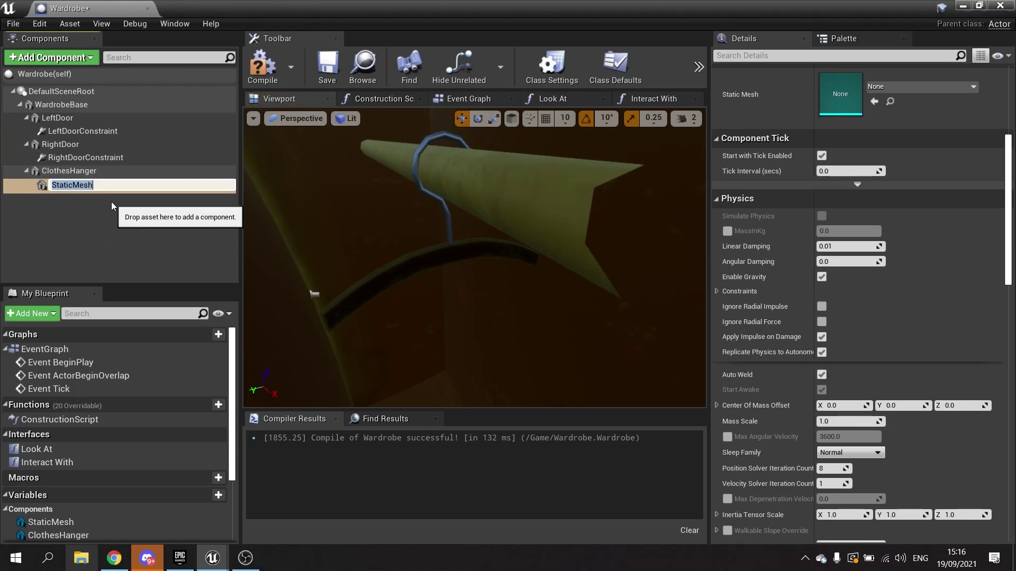
text(Shirt)
key(Return)
Assign the SM_T_Shirt_01 mesh to the Shirt component.
click(902, 90)
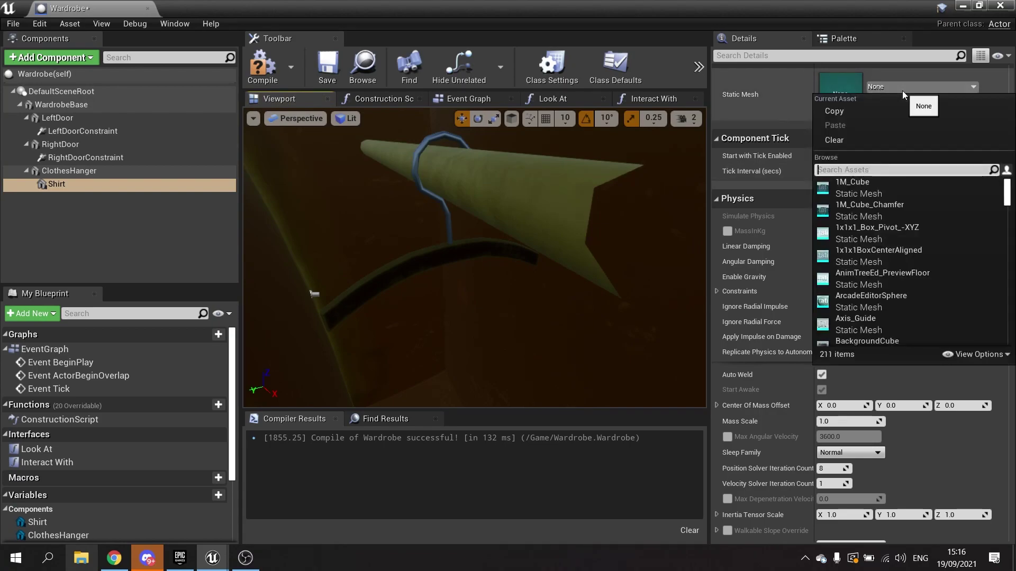
text(shirt)
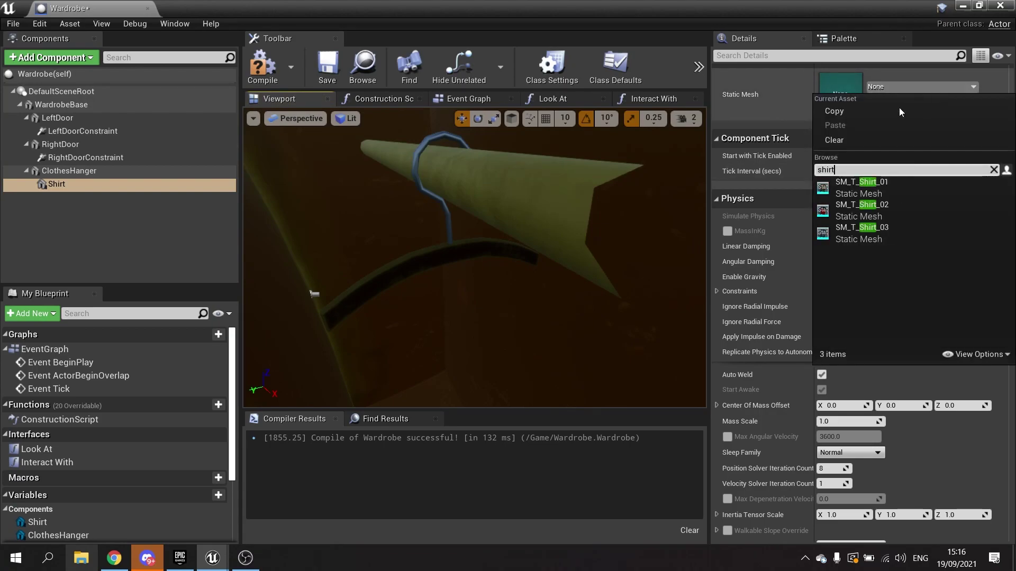
click(896, 182)
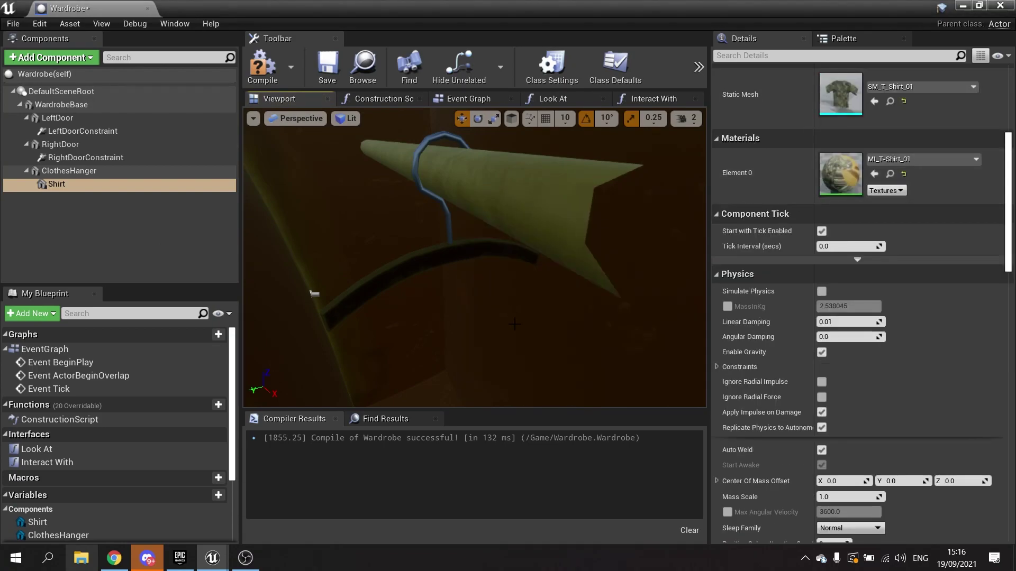
Reset the Shirt's location and rotation to their defaults so it hangs aligned on the clothes hanger.
scroll(499, 243, down, 5)
scroll(877, 237, up, 5)
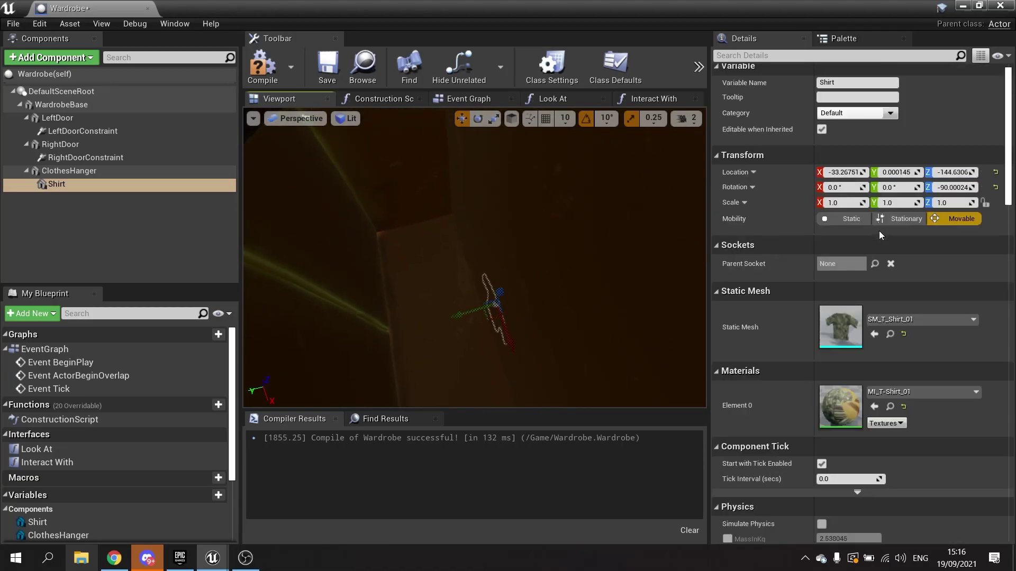
click(996, 180)
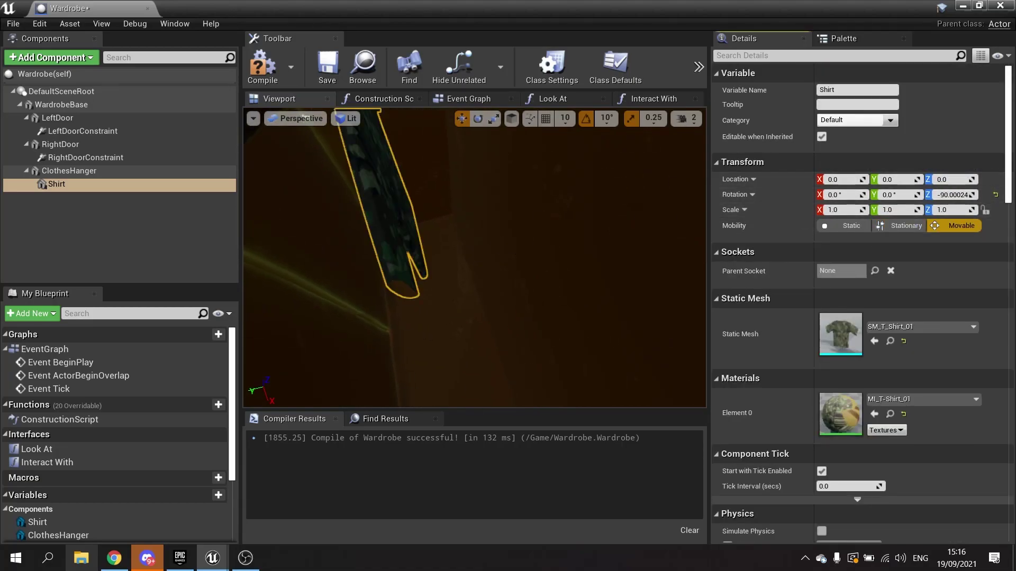
scroll(327, 276, up, 5)
scroll(327, 276, up, 3)
key(e)
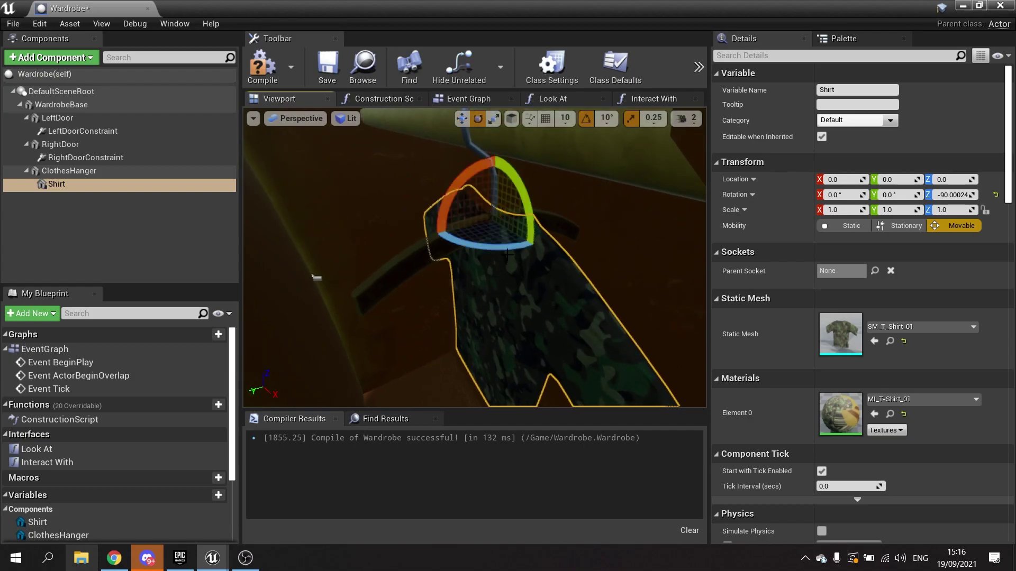
click(996, 195)
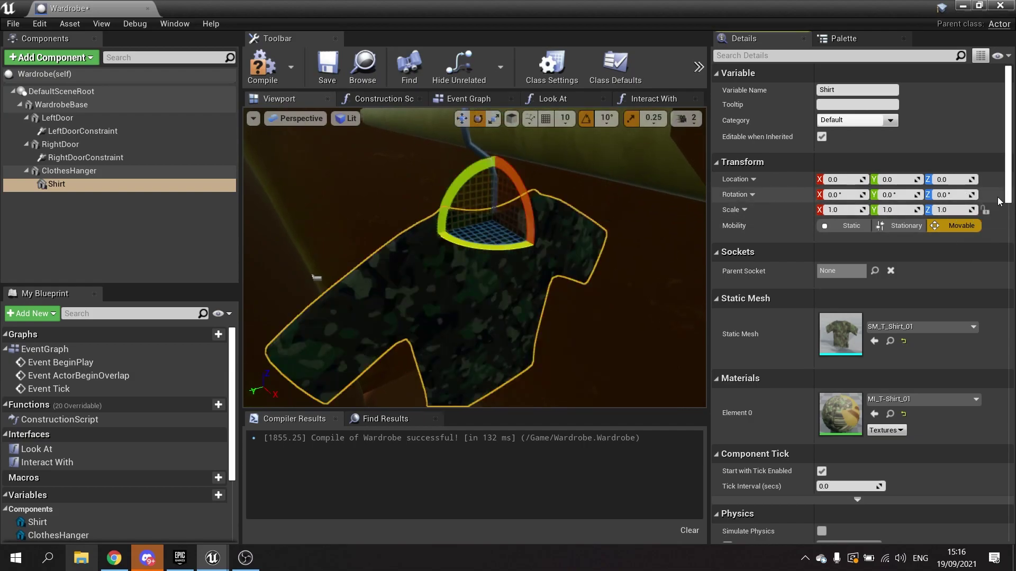
scroll(519, 340, up, 3)
right_drag(474, 257, 561, 244)
right_drag(360, 338, 249, 339)
Add a Physics Constraint component named ClothesHangerConstraint under ClothesHanger.
click(100, 171)
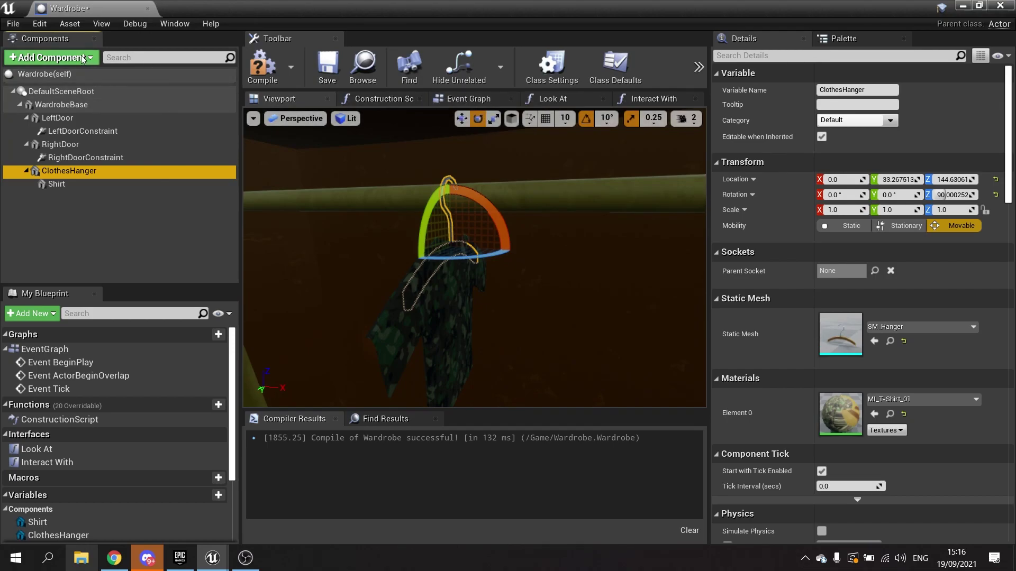
click(51, 57)
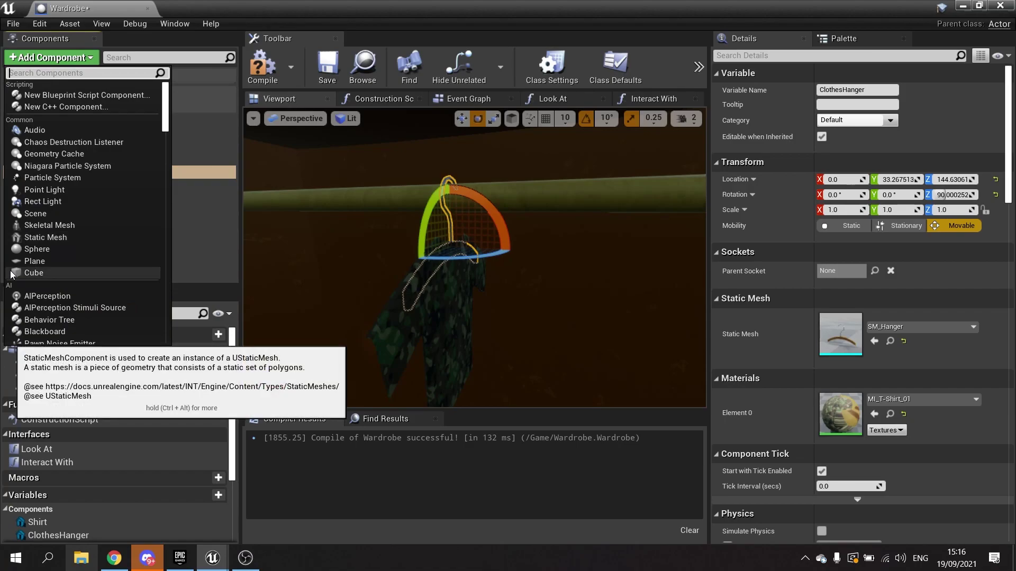
text(const)
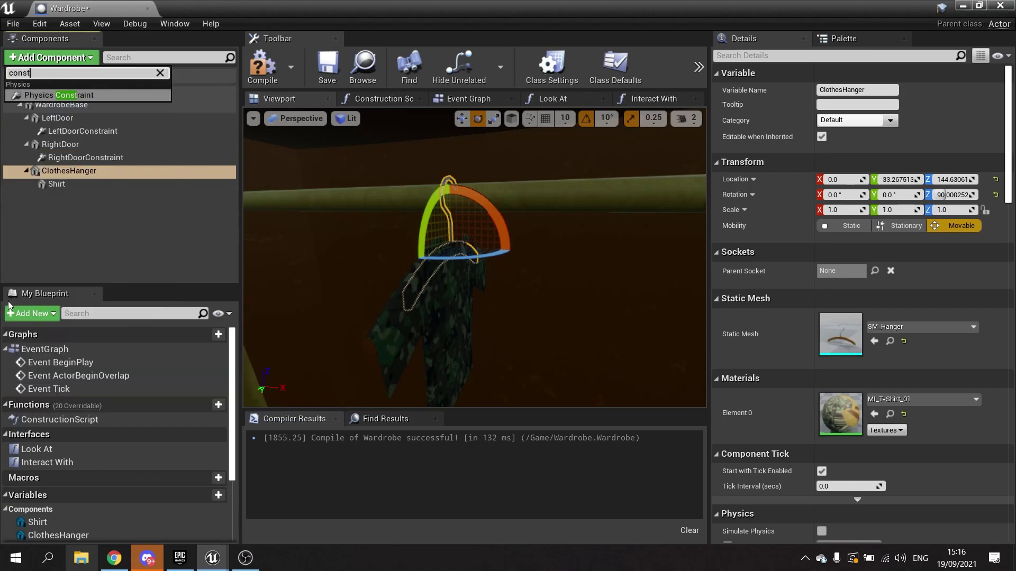
click(85, 96)
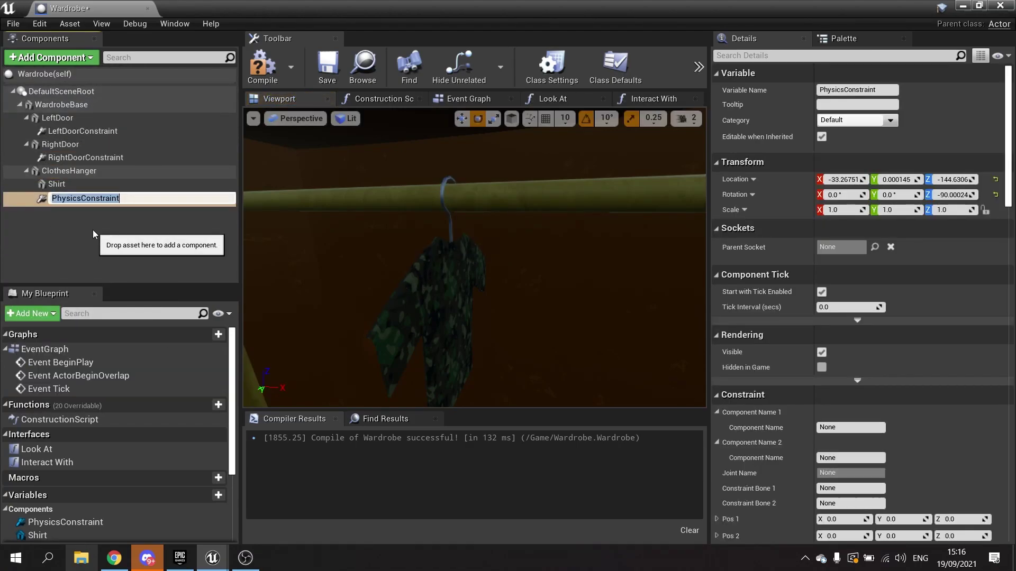
text(Clo)
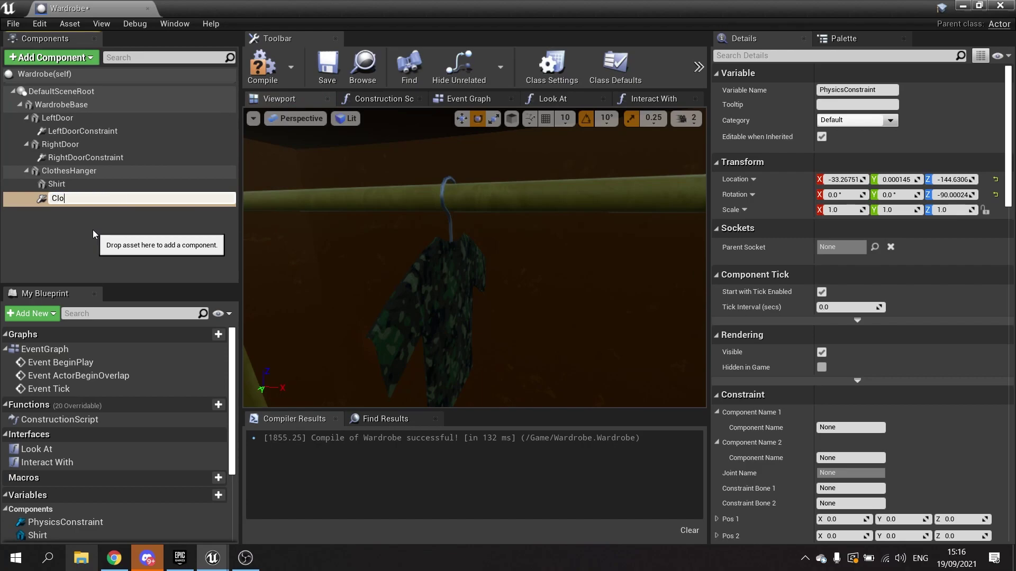
text(thesHangerConstraint)
key(Return)
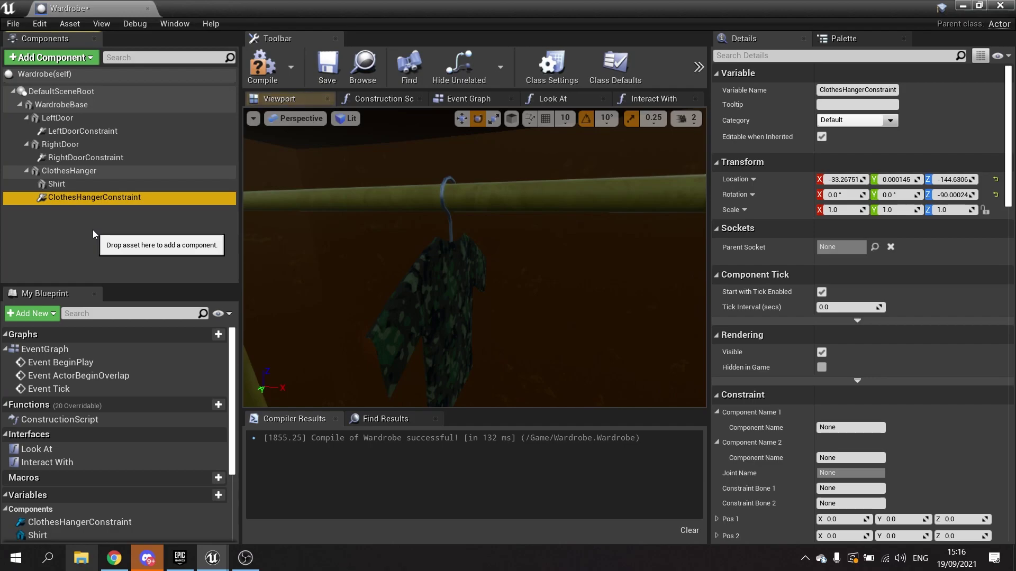
Set the constraint's first component name to ClothesHanger and its second to WardrobeBase.
click(828, 428)
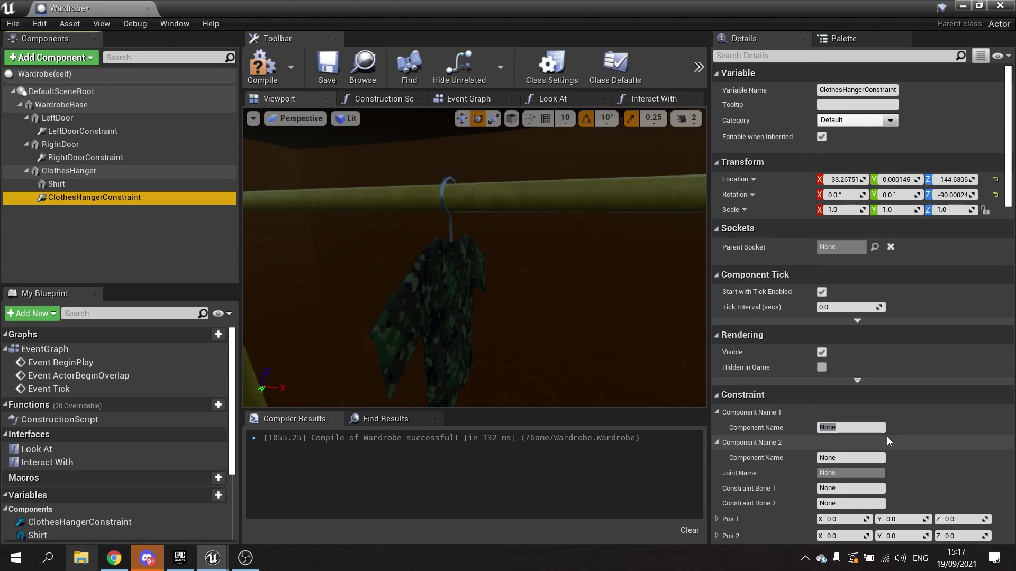
click(849, 427)
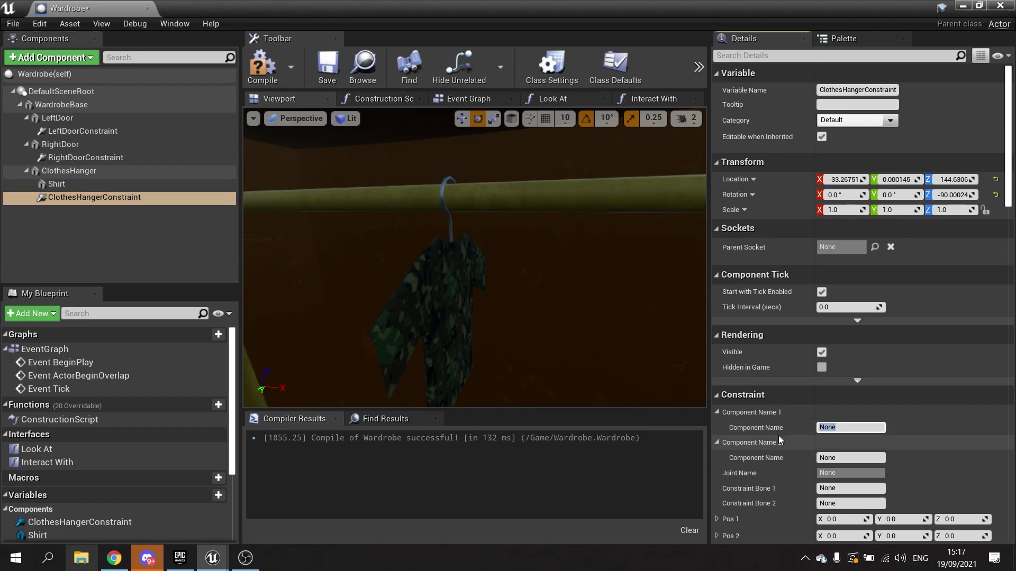
text(ClothesHanger)
key(Return)
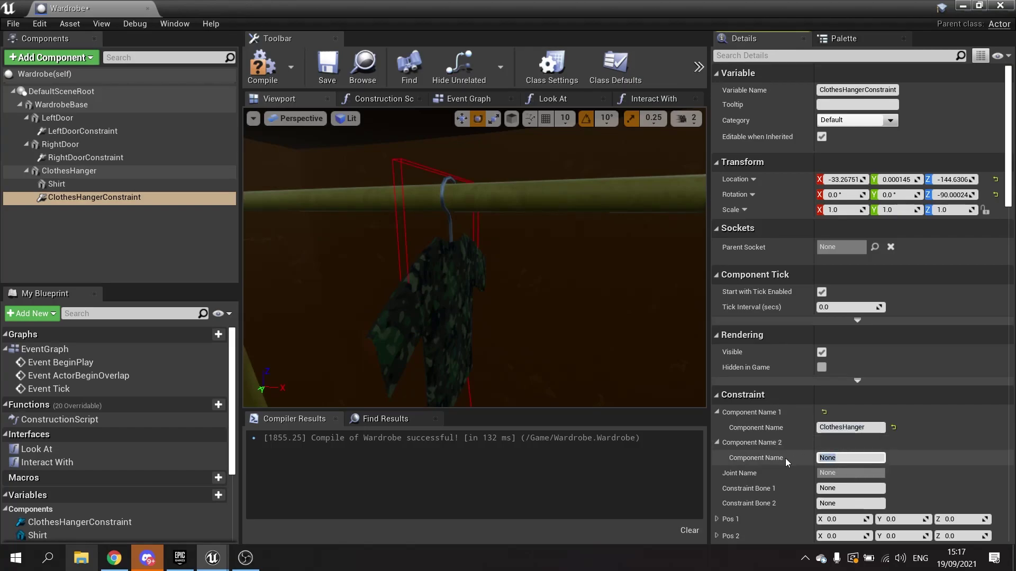
text(WardrobeBase)
key(Return)
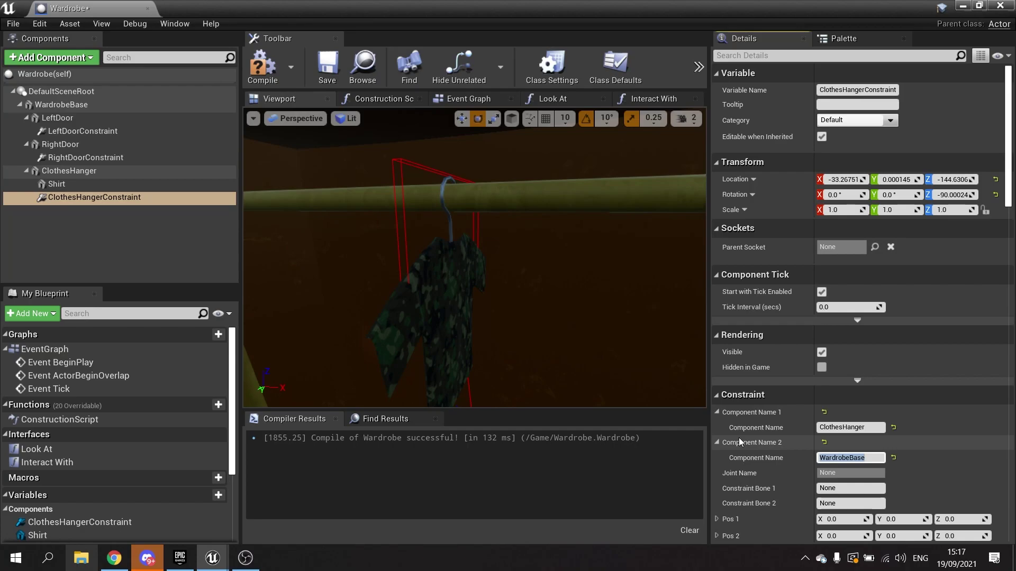
Disable collision on the ClothesHangerConstraint and set its linear X Motion to Limited.
scroll(812, 425, down, 5)
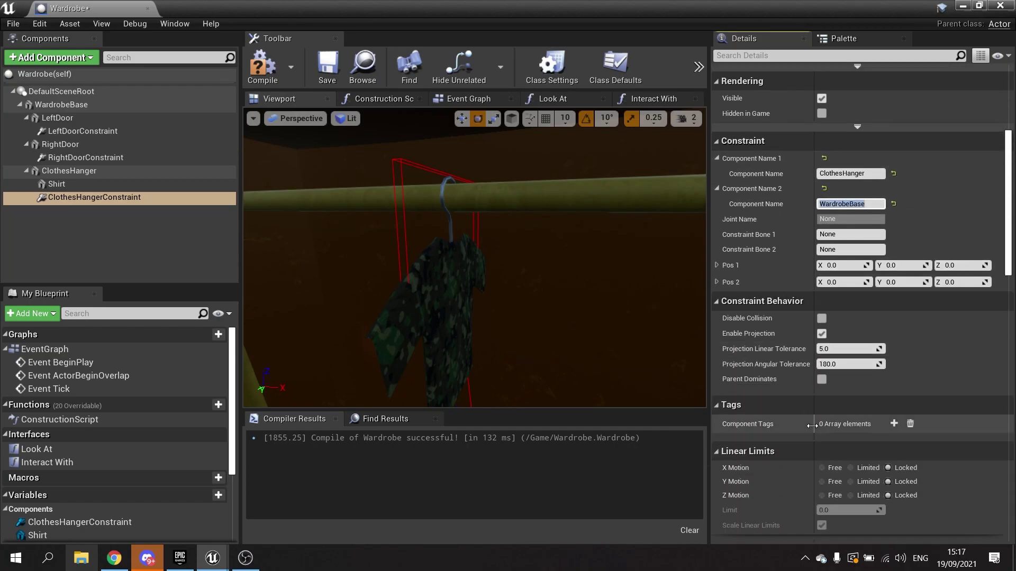
click(820, 318)
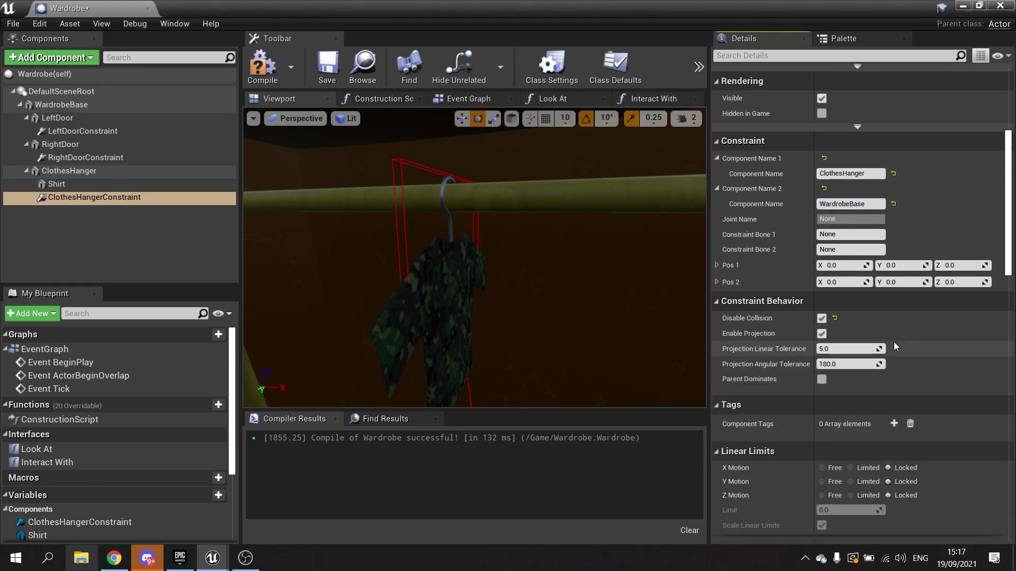
scroll(757, 378, down, 3)
scroll(757, 379, down, 3)
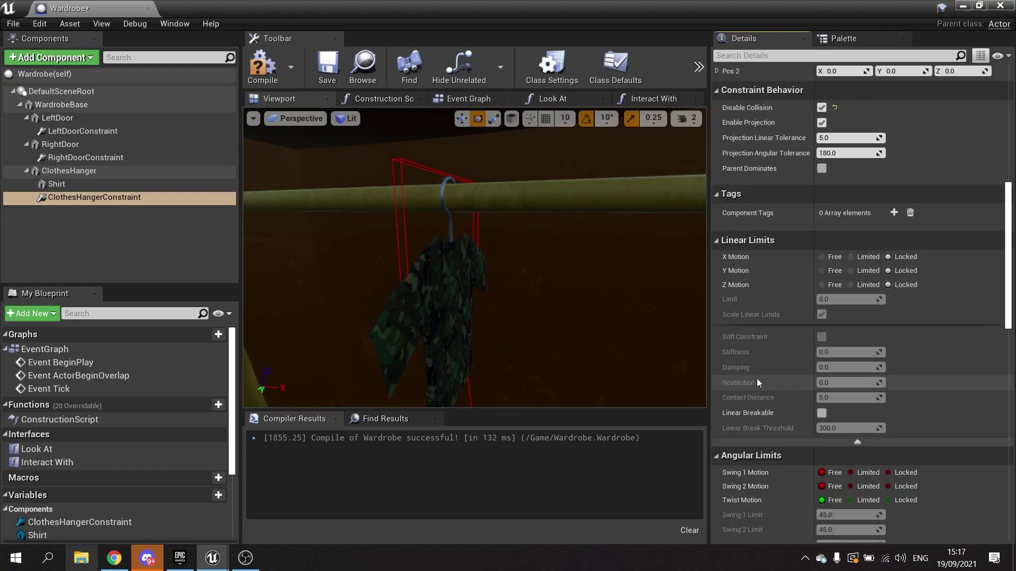
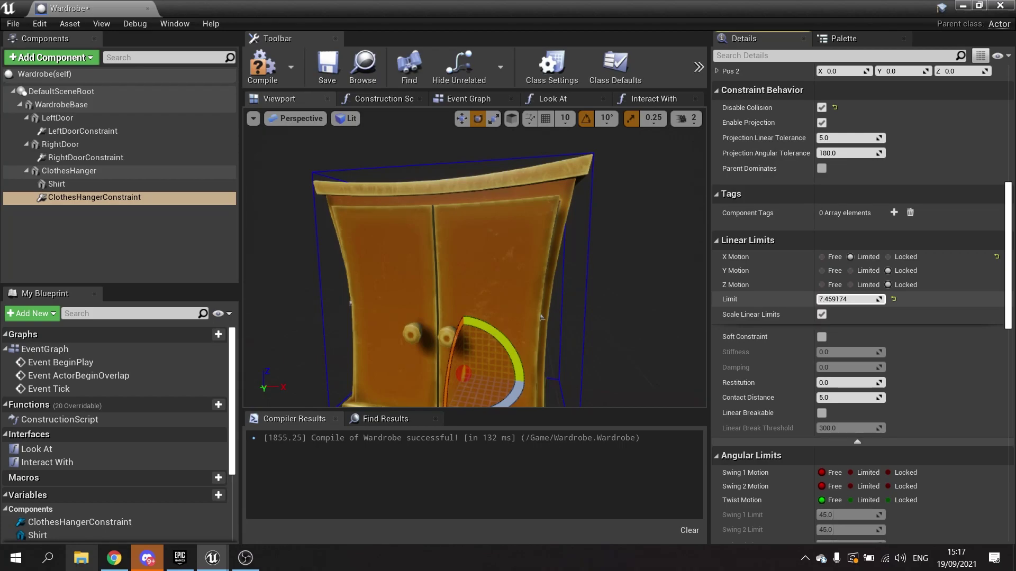
Raise the constraint's linear limit to about 77.9 so its sliding range spans most of the wardrobe's width.
right_drag(582, 300, 566, 352)
key(w)
key(d)
right_drag(432, 233, 422, 230)
scroll(804, 208, up, 10)
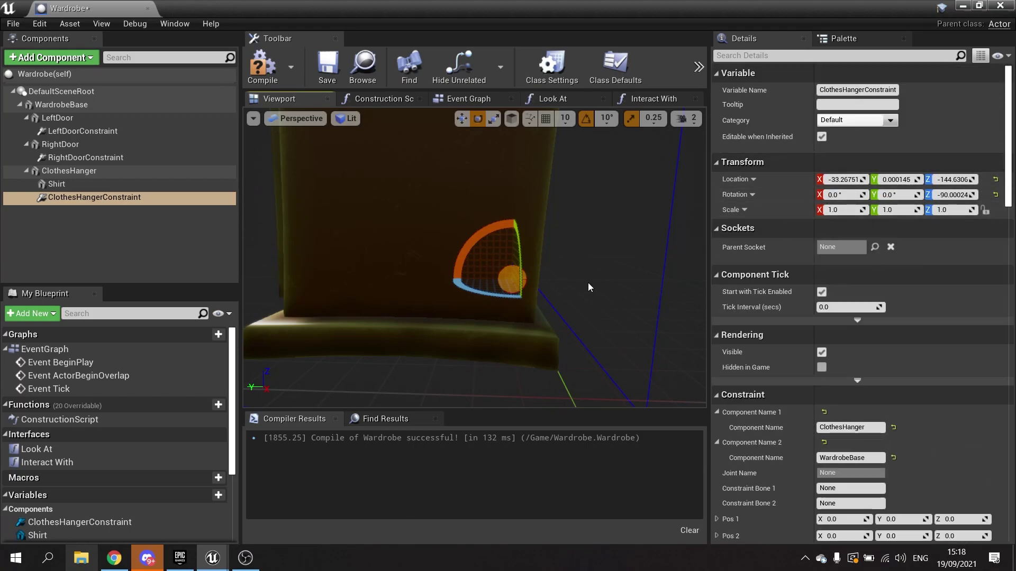
right_drag(590, 287, 603, 321)
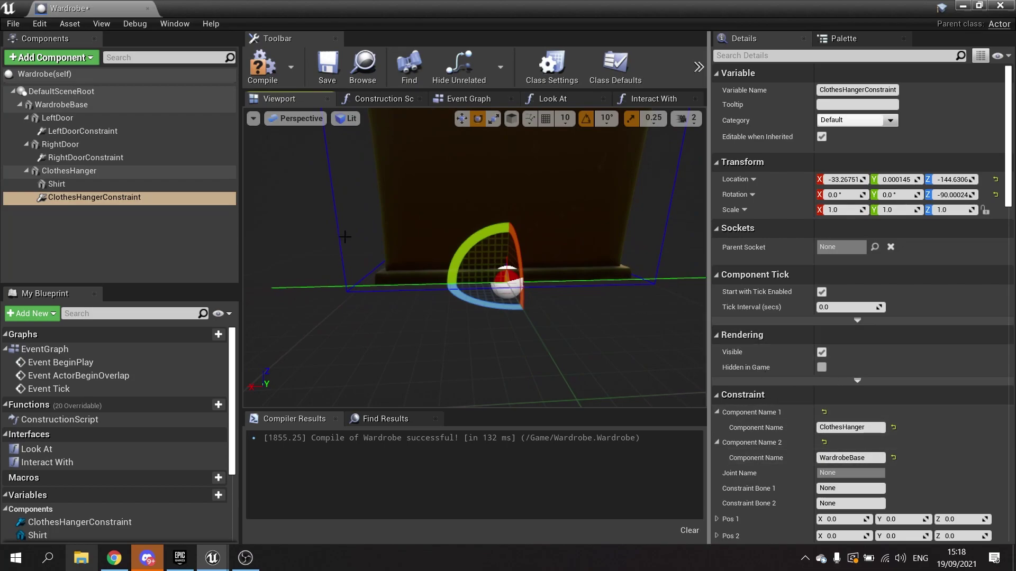
scroll(799, 413, down, 15)
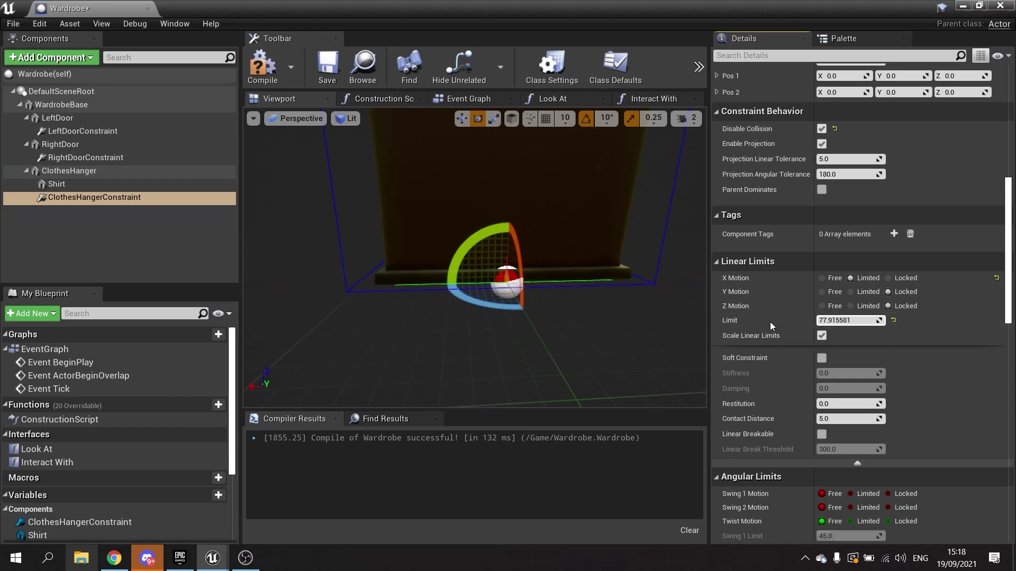
right_drag(474, 257, 582, 259)
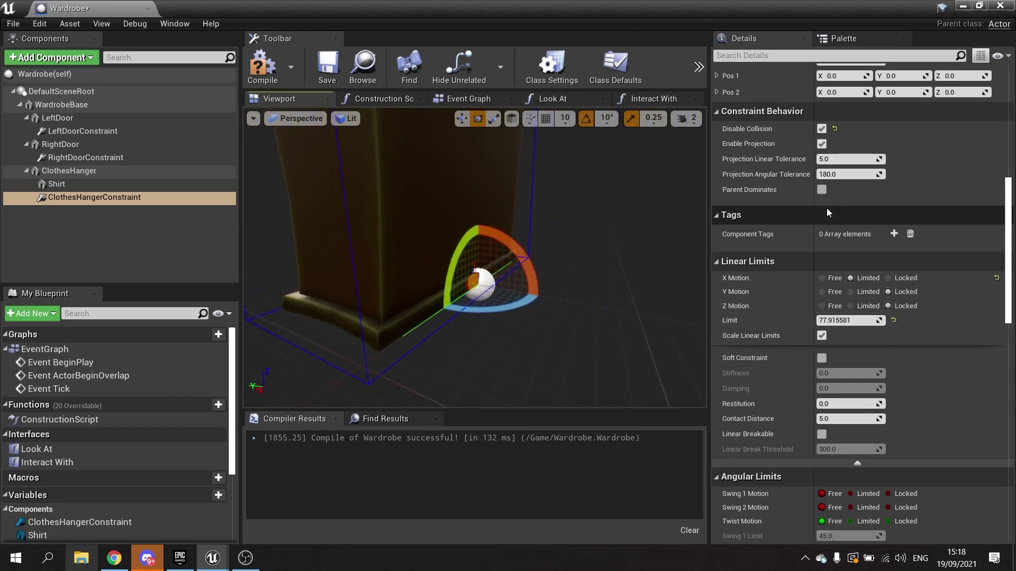
Reset the ClothesHangerConstraint's location and raise it to the hanger's hook at the rail, at a Z of about 10.83.
scroll(828, 207, up, 5)
scroll(828, 206, up, 5)
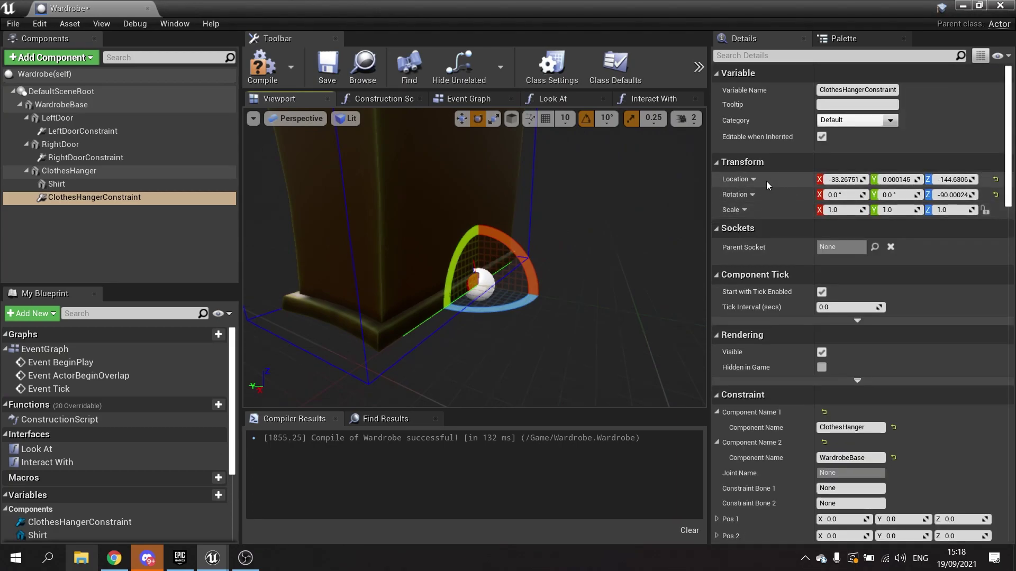
click(995, 180)
right_drag(438, 207, 488, 202)
key(w)
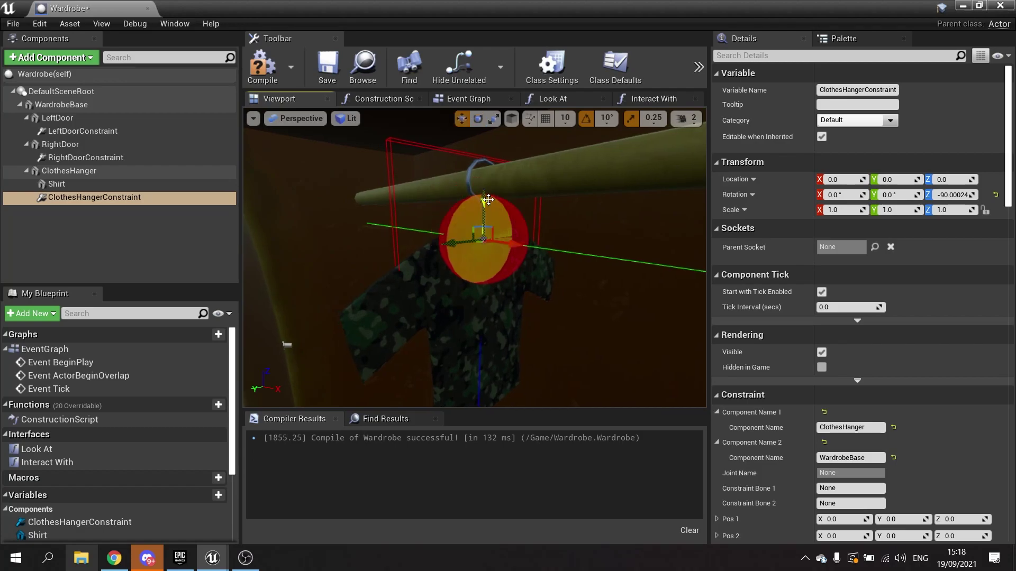
drag(488, 201, 483, 180)
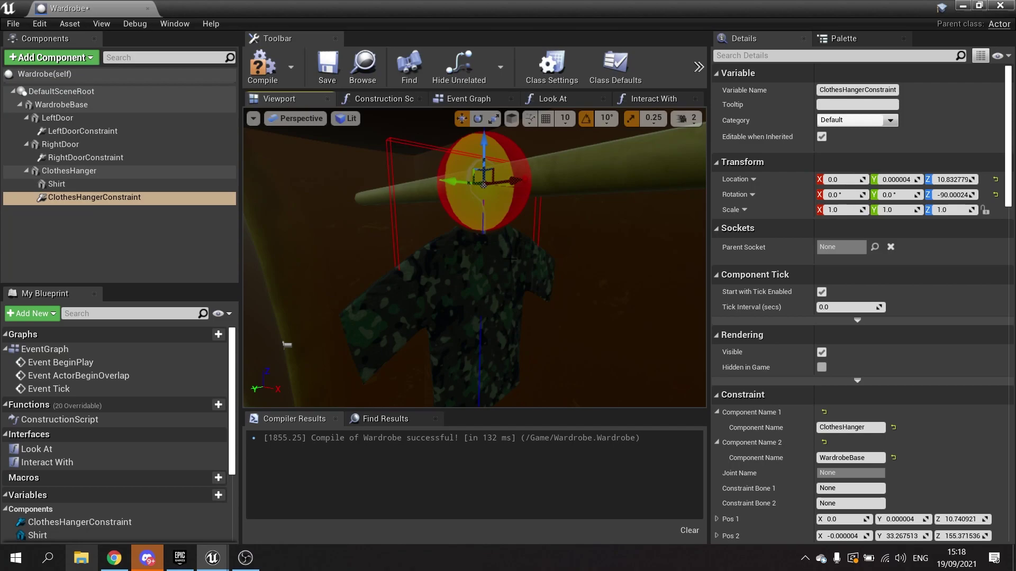
Lock the Swing 1, Swing 2 and Twist motions in the ClothesHangerConstraint's angular limits.
right_drag(506, 231, 664, 231)
scroll(807, 342, down, 10)
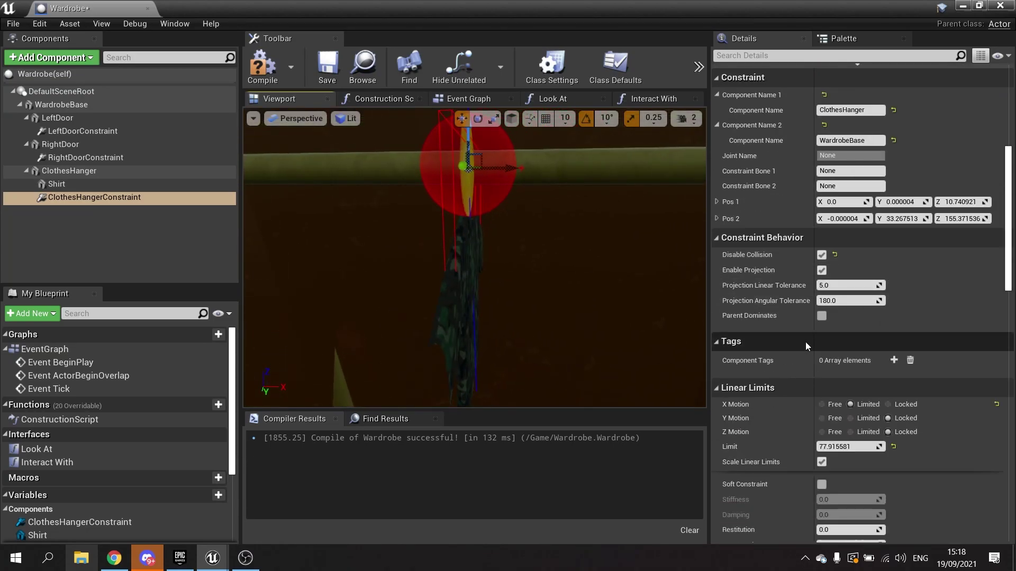
scroll(777, 398, down, 8)
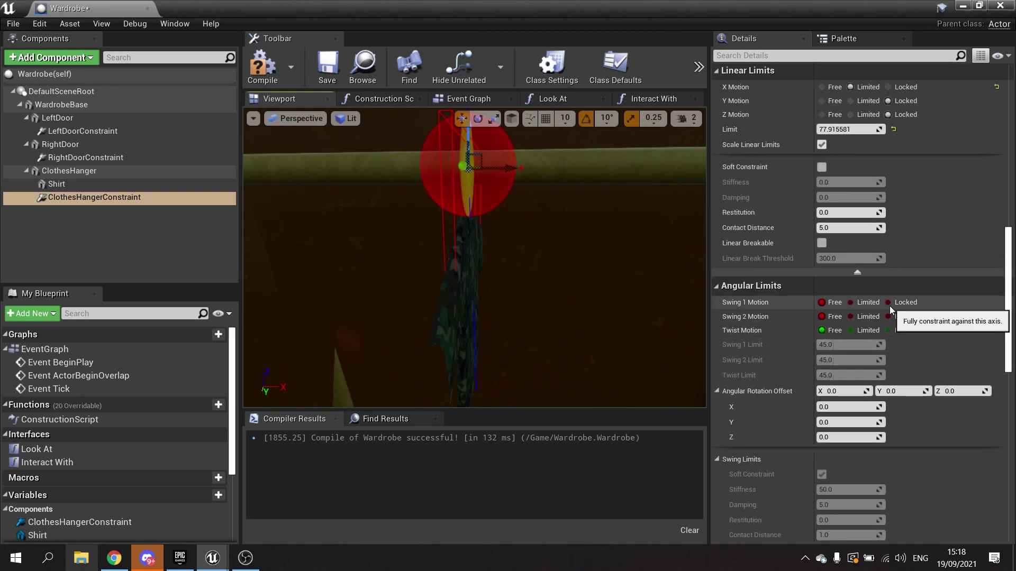
right_drag(582, 254, 413, 249)
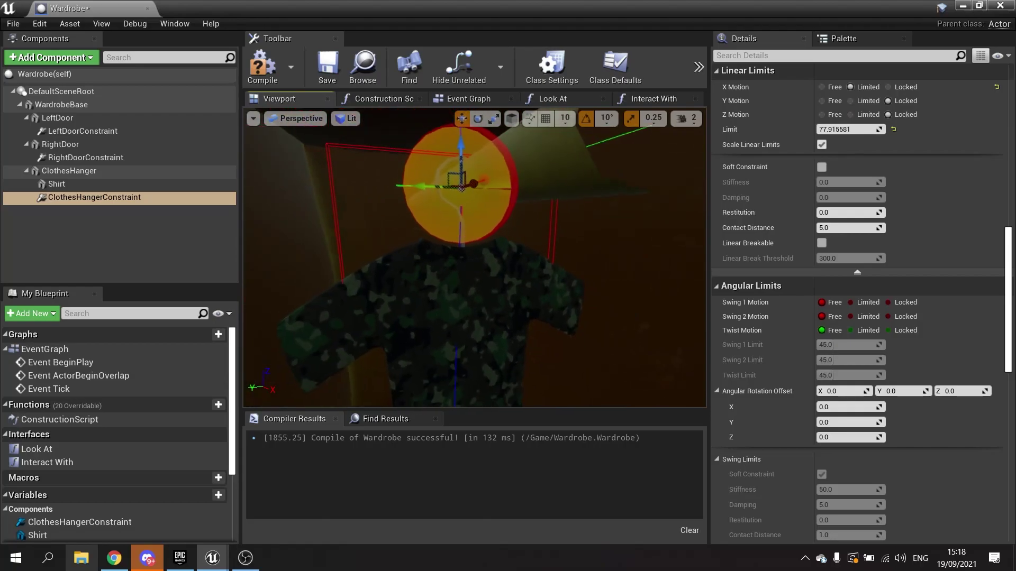
click(888, 302)
click(888, 316)
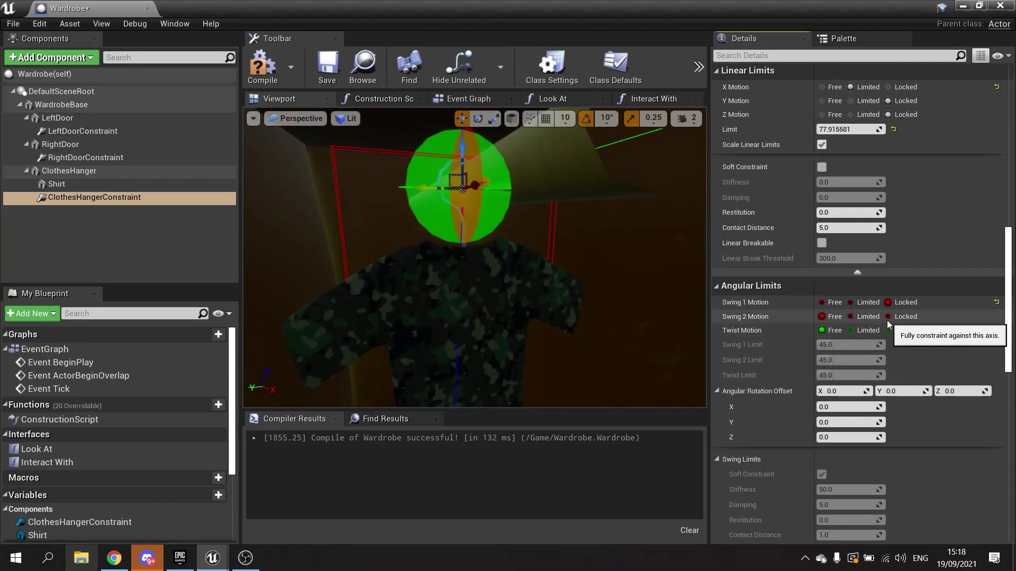
click(888, 330)
Set the constraint's Swing 1 Motion to Limited and check its swing range around the rail.
right_drag(472, 261, 609, 260)
click(850, 302)
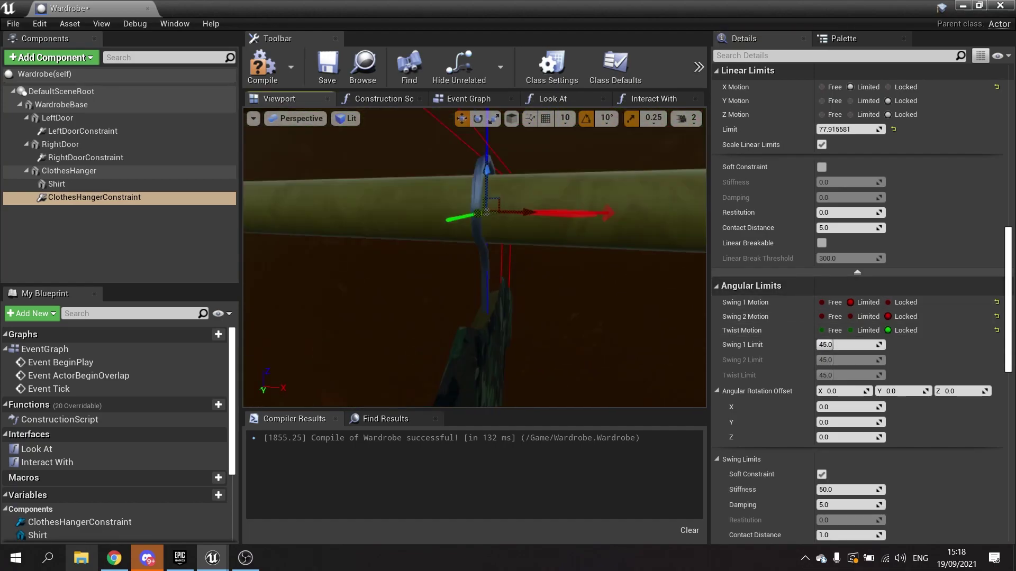
right_drag(475, 257, 391, 254)
drag(247, 281, 297, 221)
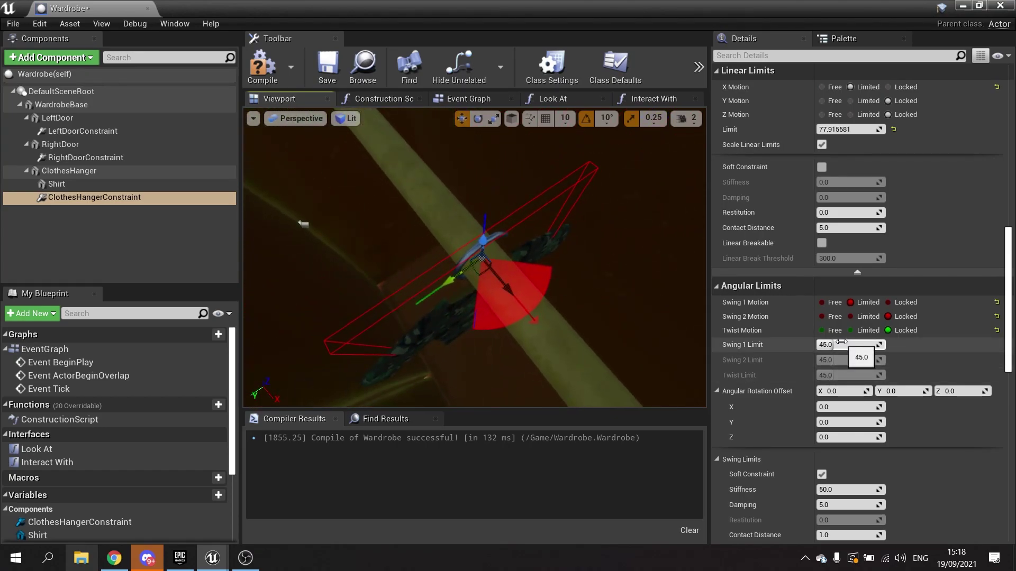
Set the hanger constraint's Swing 2 Motion to Limited, with Swing 1 Motion and Twist Motion Locked.
click(888, 302)
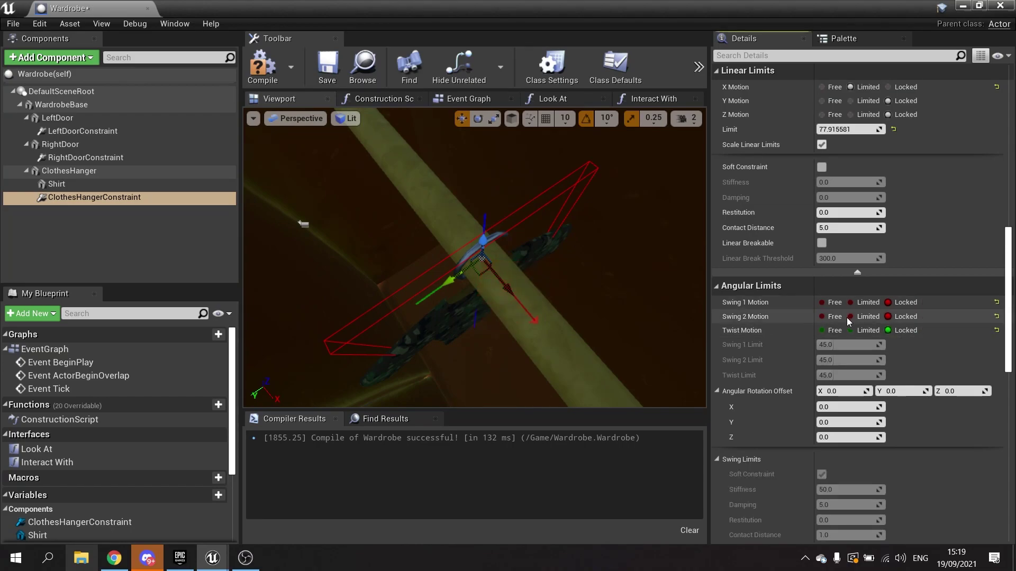
right_drag(485, 264, 547, 220)
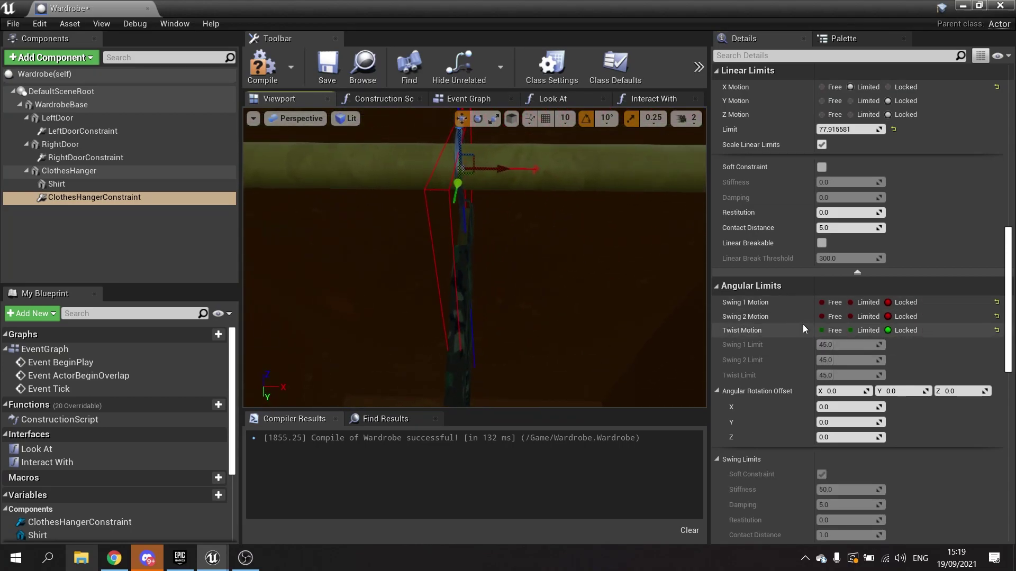
click(853, 331)
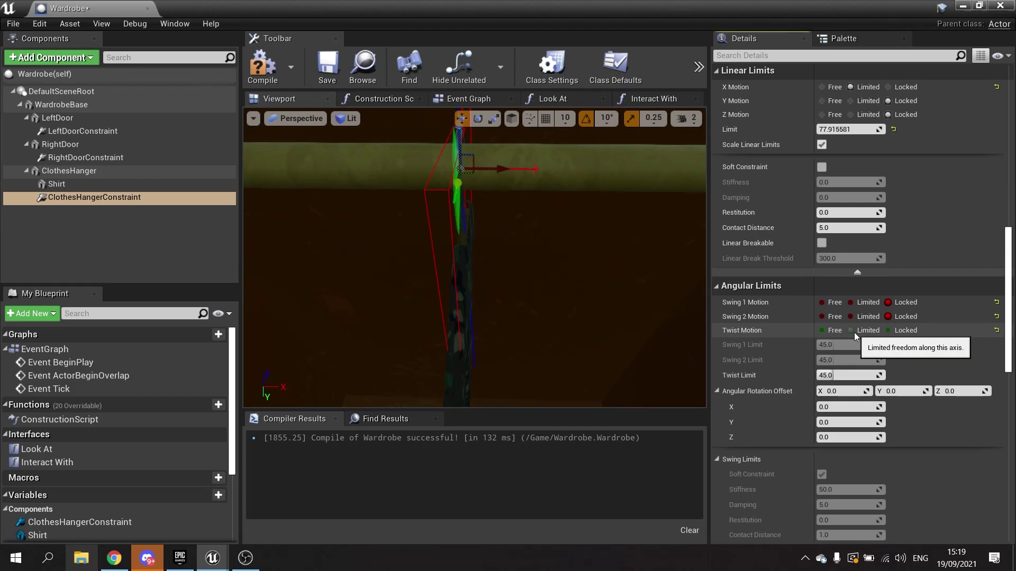
click(850, 317)
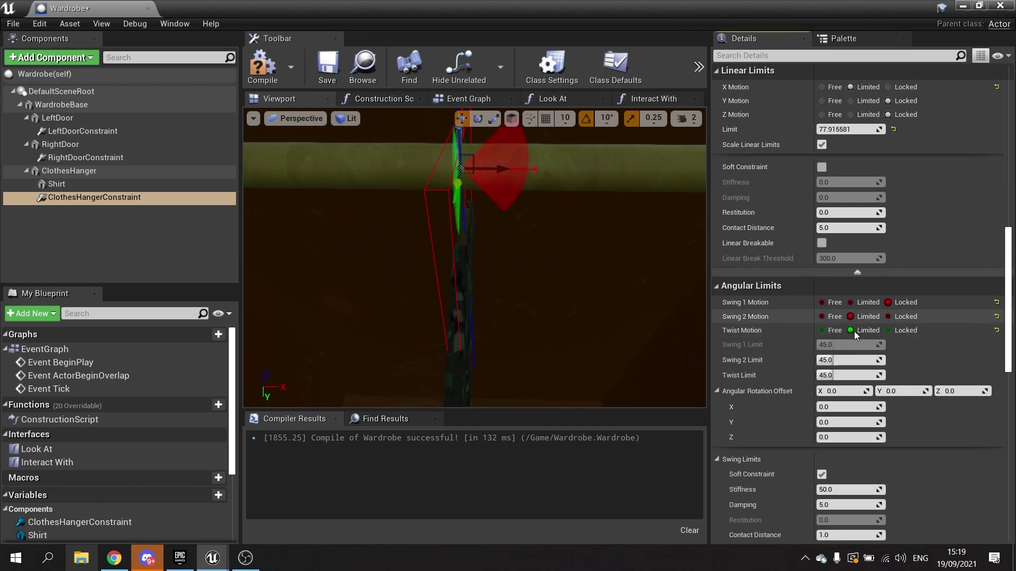
click(887, 331)
drag(476, 265, 455, 243)
mouse_move(581, 267)
right_down()
mouse_move(550, 249)
mouse_move(581, 267)
right_up()
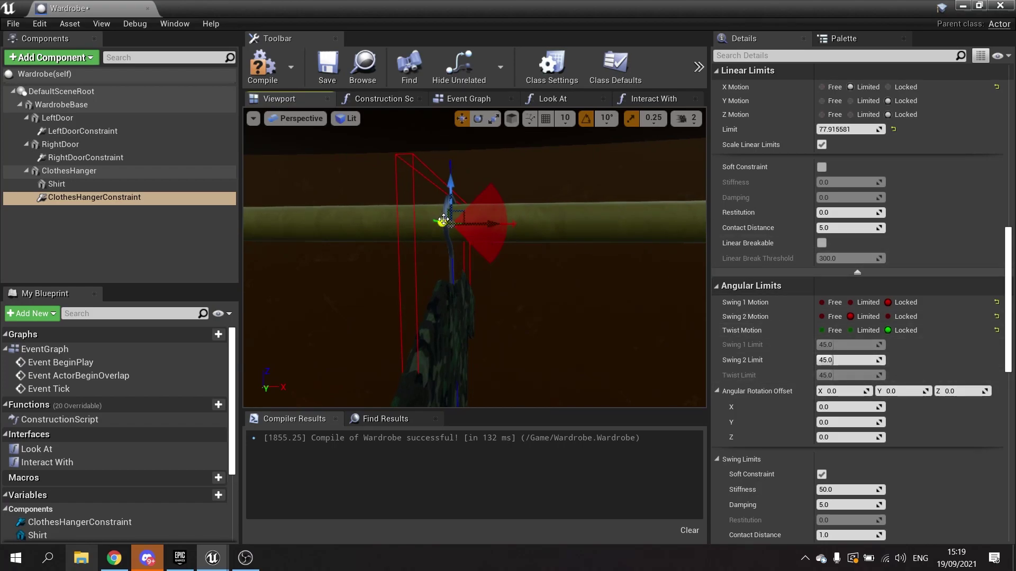
Set the constraint's Angular Rotation Offset Y to -90 and compile the blueprint.
click(902, 392)
text(90)
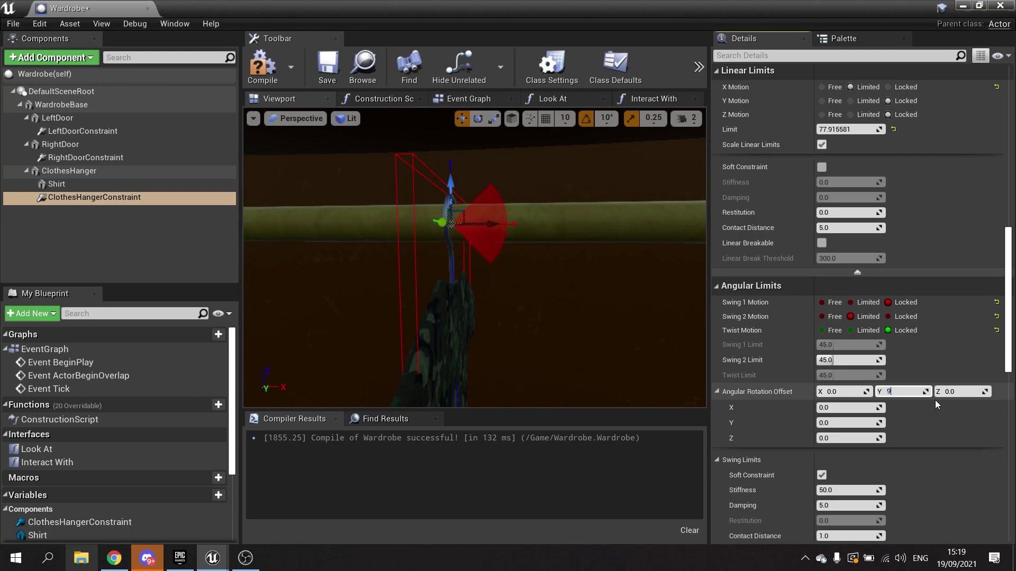
key(Return)
text(-90)
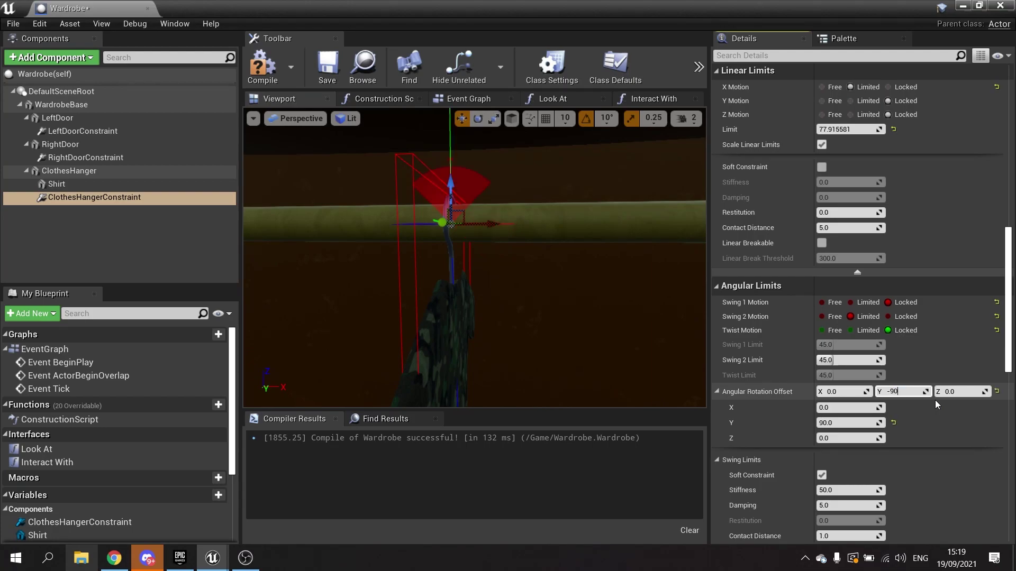
key(Return)
right_drag(582, 338, 542, 349)
right_drag(462, 249, 524, 278)
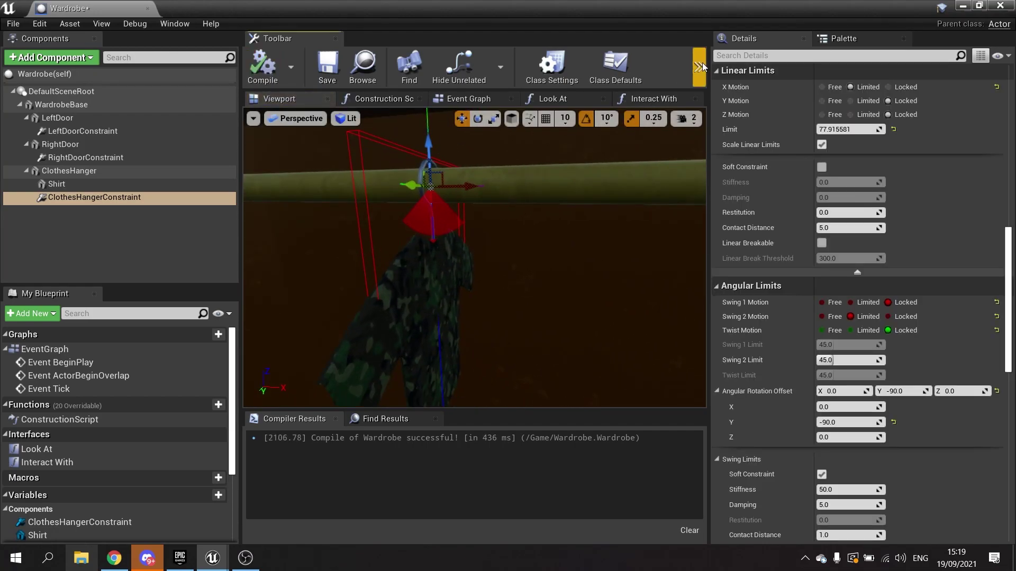
Enable Simulate Physics on the ClothesHanger component and compile the blueprint.
click(158, 170)
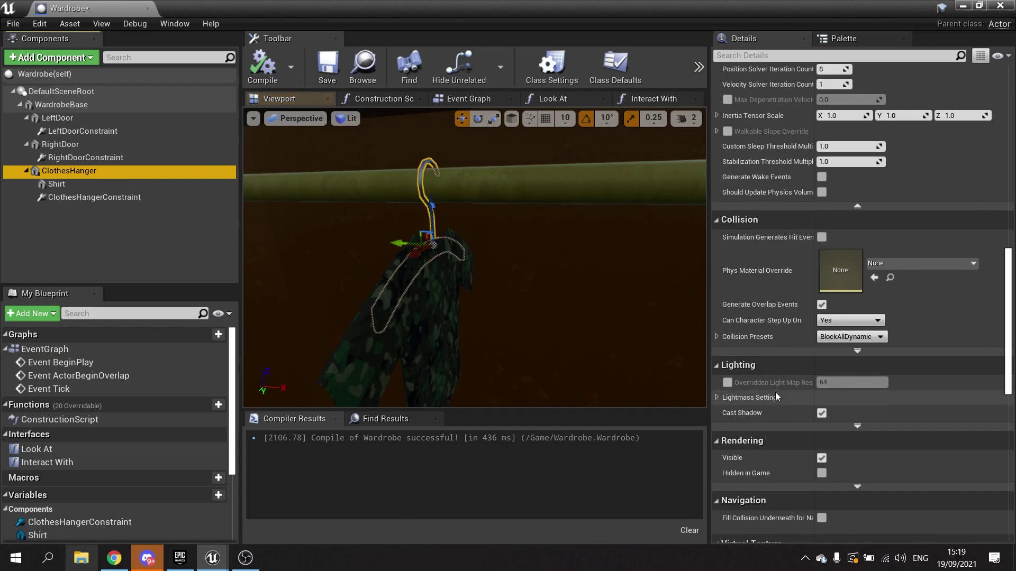
scroll(776, 392, up, 10)
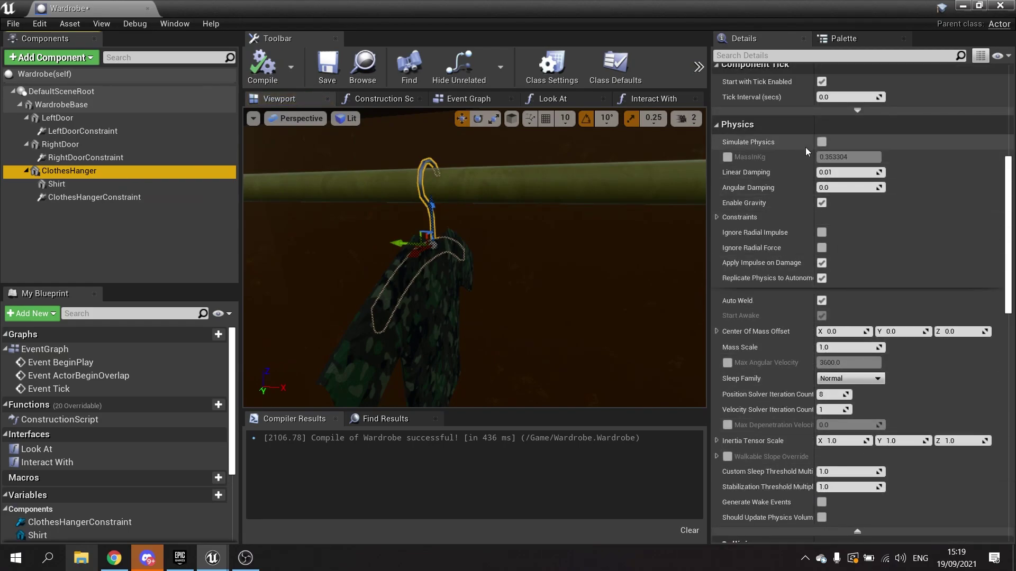
click(822, 141)
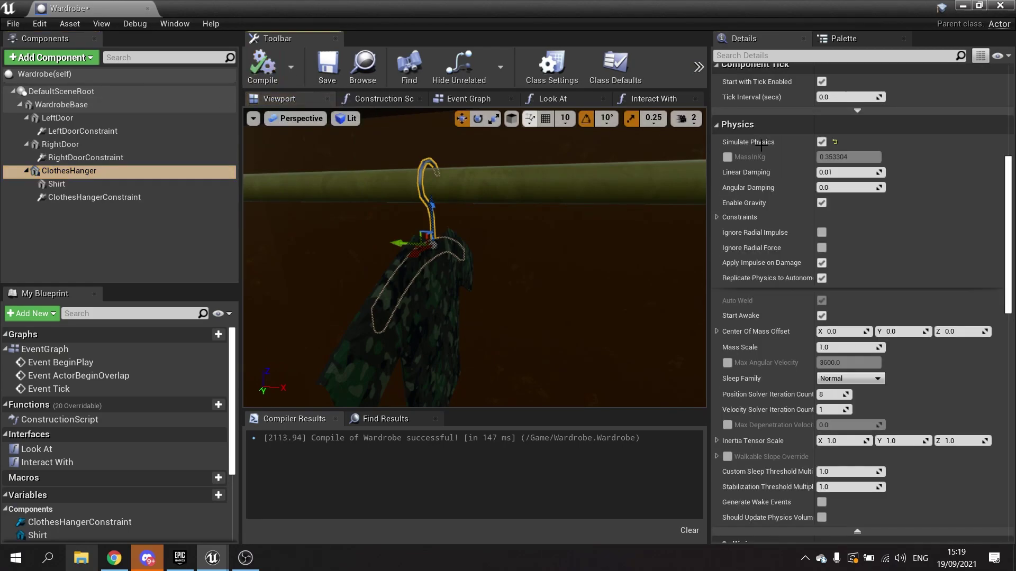
Play-test the level by opening the wardrobe doors and grabbing the hanging shirt, and end the play session.
click(960, 7)
click(764, 57)
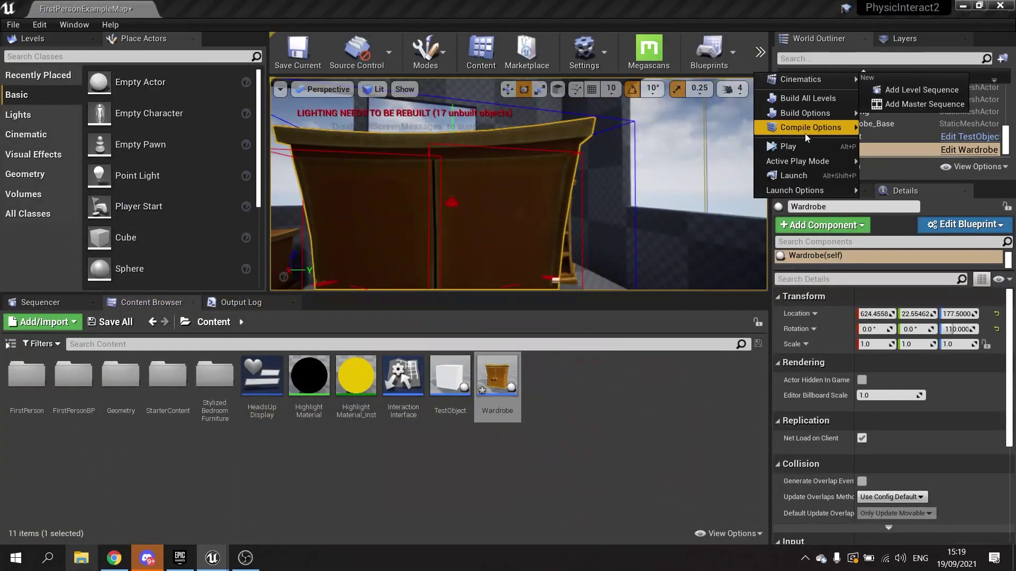
click(804, 134)
key(w)
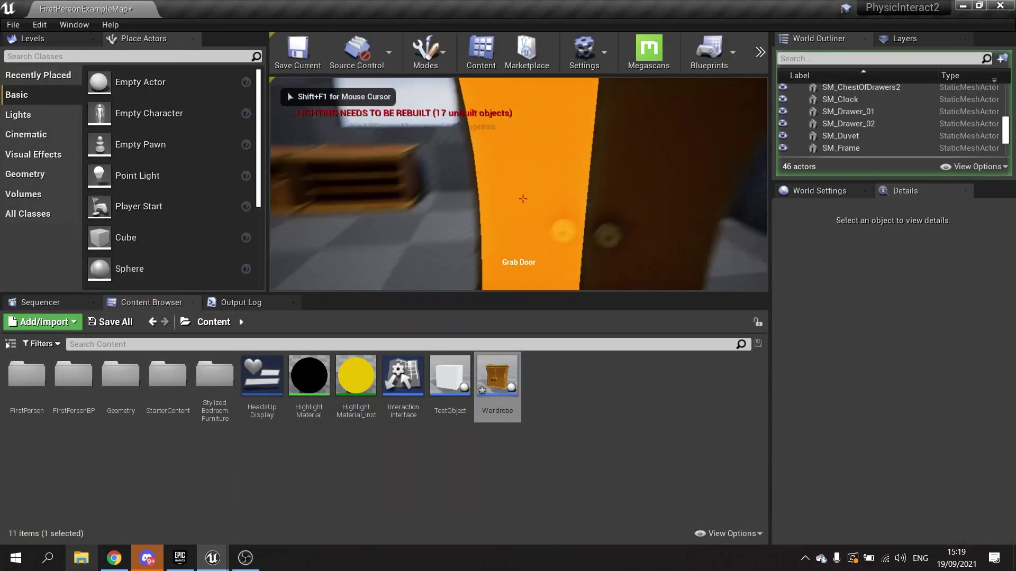
click(523, 199)
click(522, 199)
key(a)
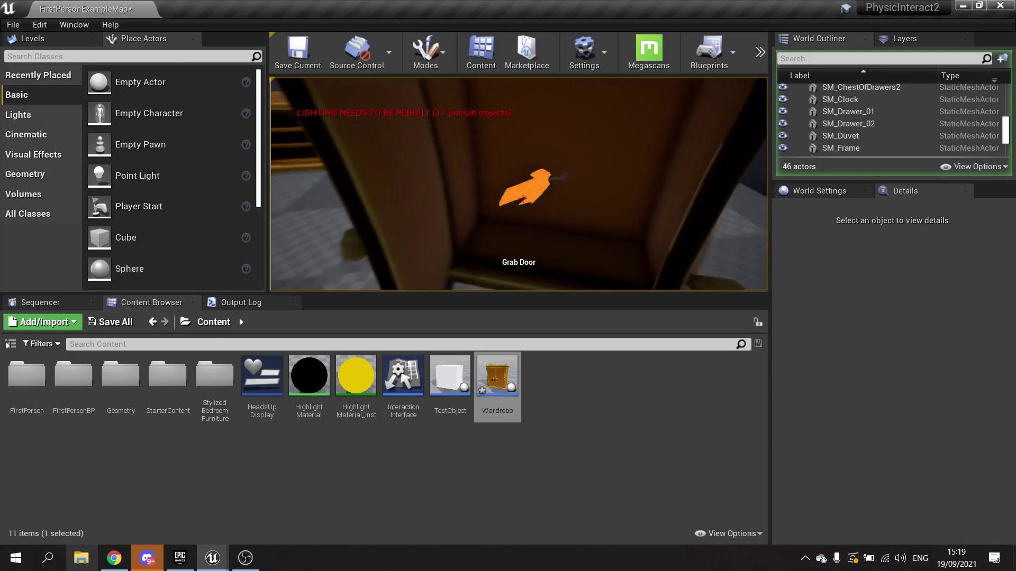
click(523, 199)
key(s)
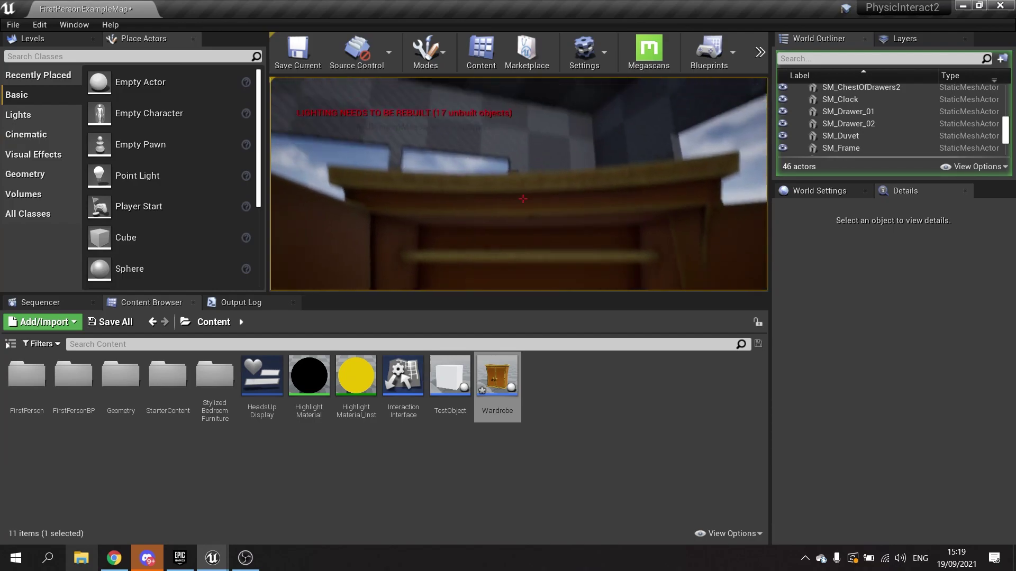
key(w)
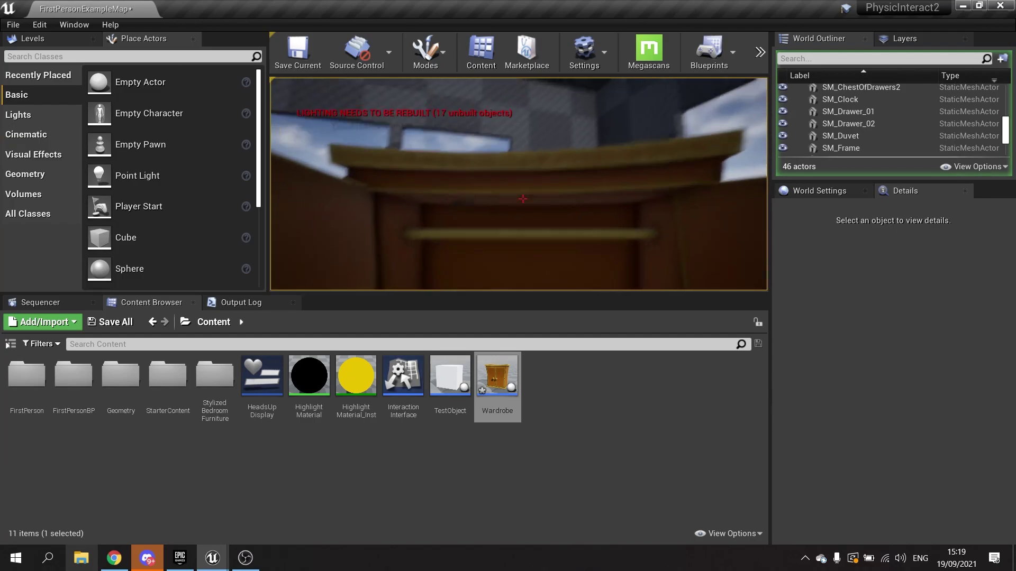
key(s)
key(w)
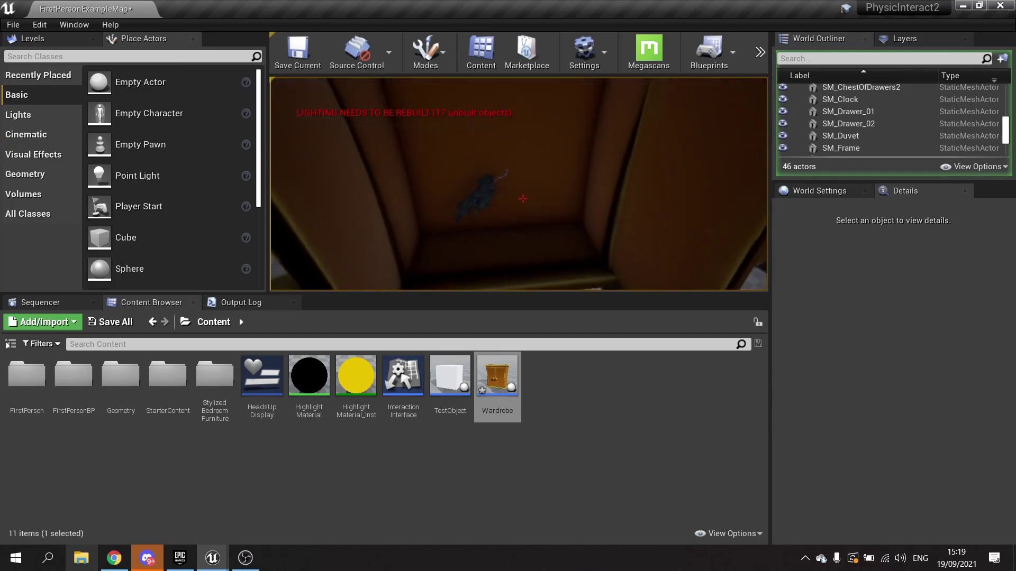
key(s)
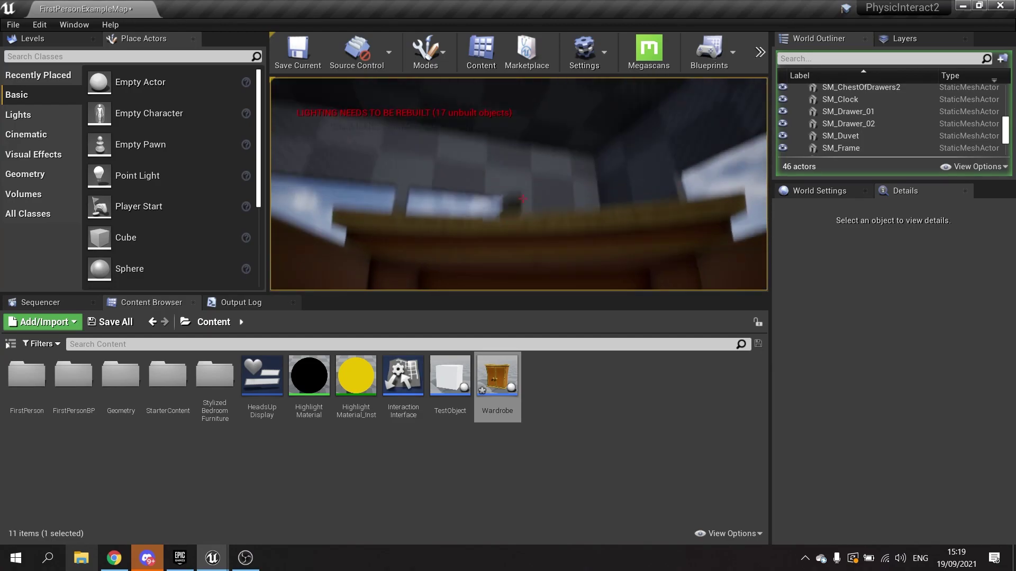
key(shift+F1)
key(Escape)
Reopen the Wardrobe blueprint, lock the ClothesHangerConstraint's Swing 2 Motion and reset its Angular Rotation Offset.
double_click(497, 376)
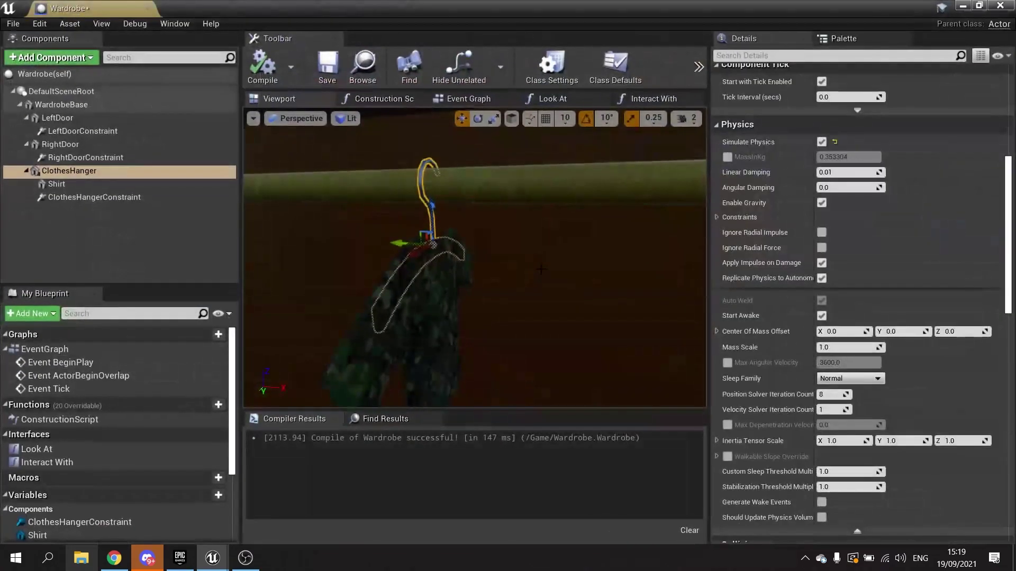
click(84, 198)
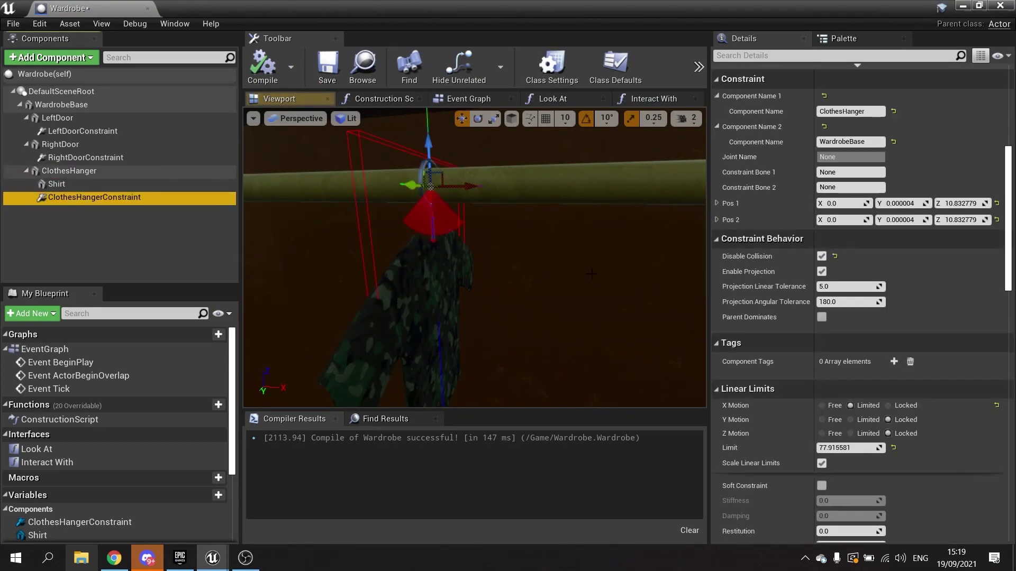
key(f)
right_drag(418, 312, 429, 365)
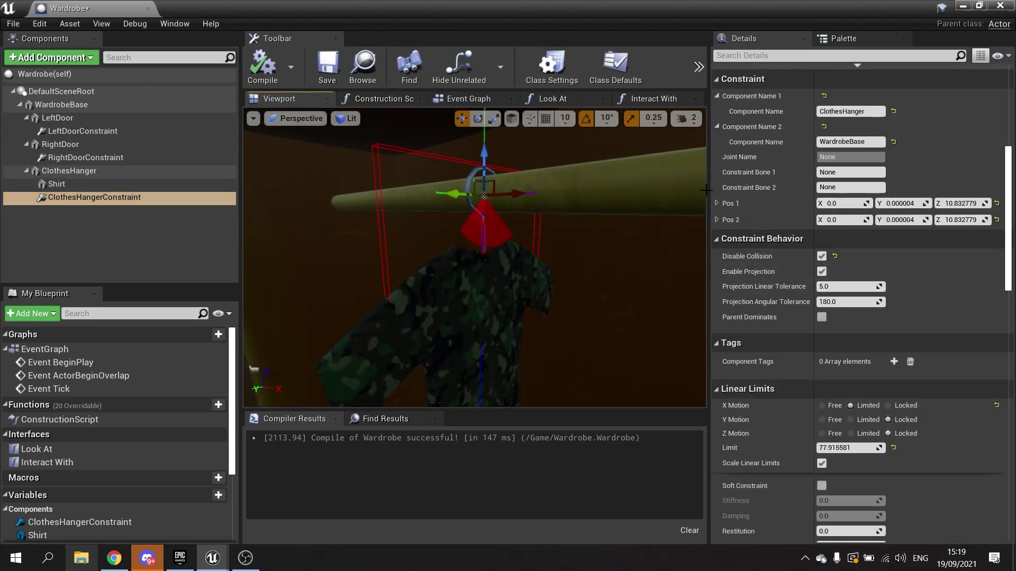
scroll(797, 272, down, 4)
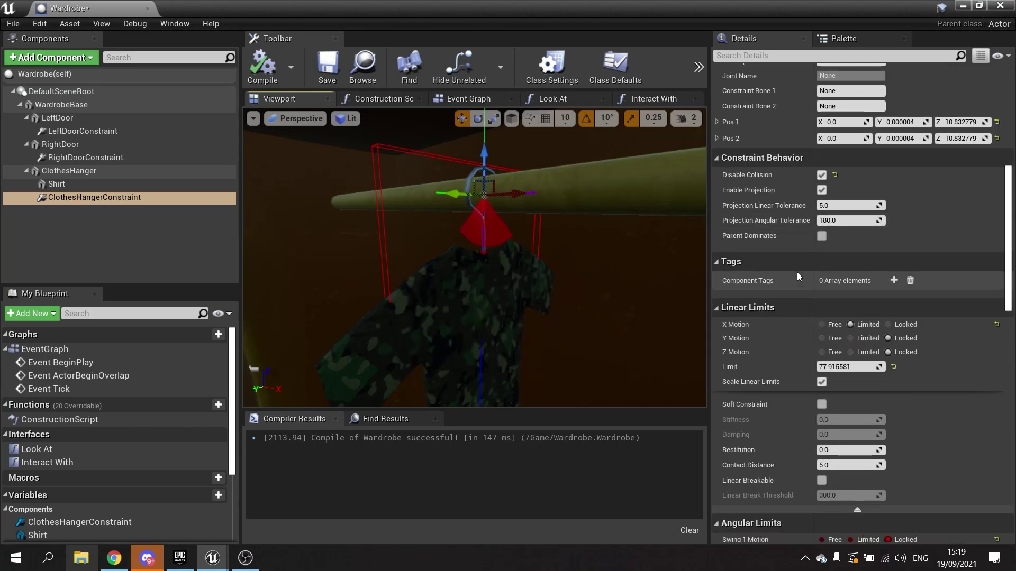
scroll(796, 272, down, 2)
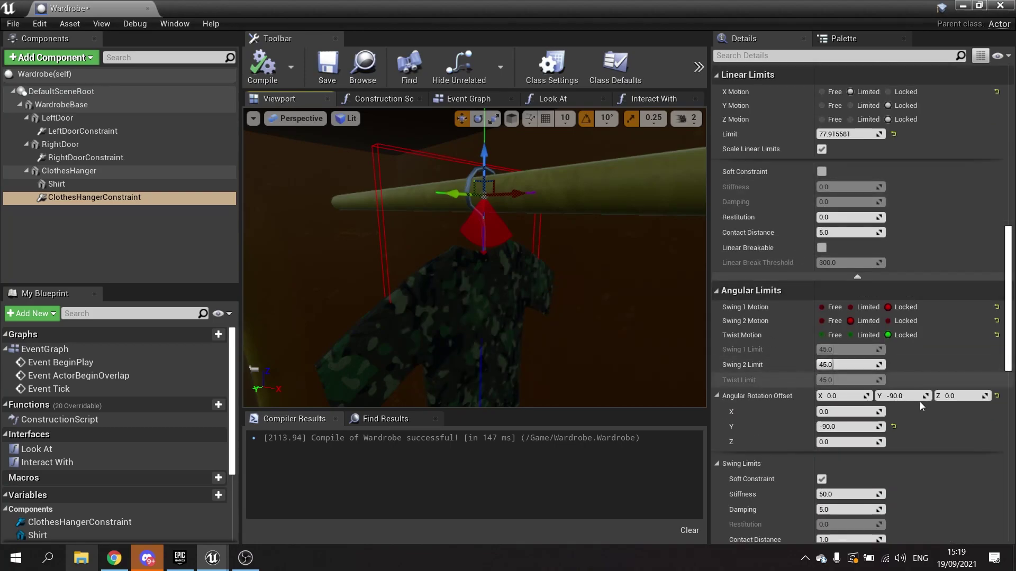
click(888, 321)
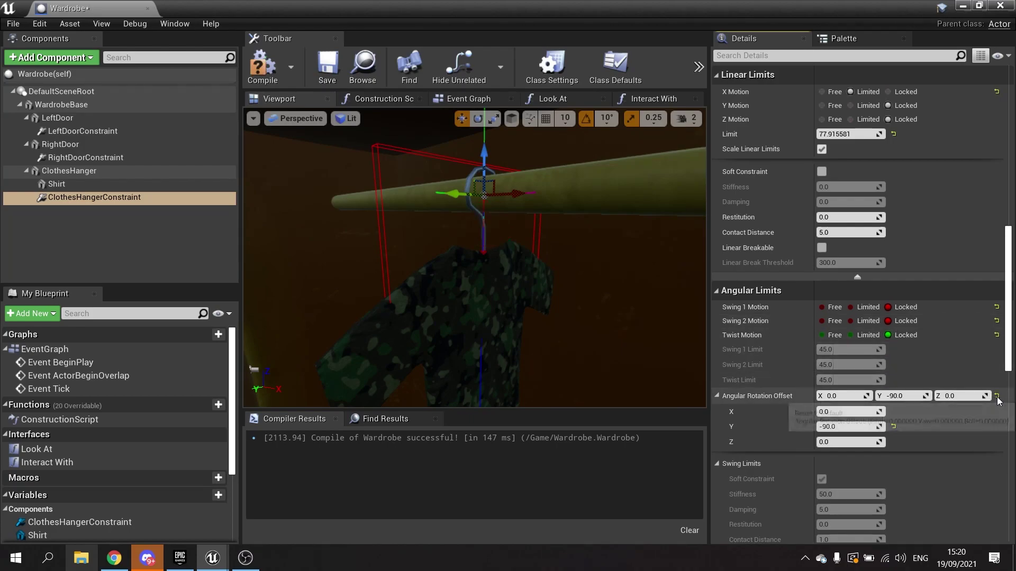
right_drag(492, 285, 421, 351)
Reset the ClothesHangerConstraint's rotation to its default.
scroll(811, 223, up, 6)
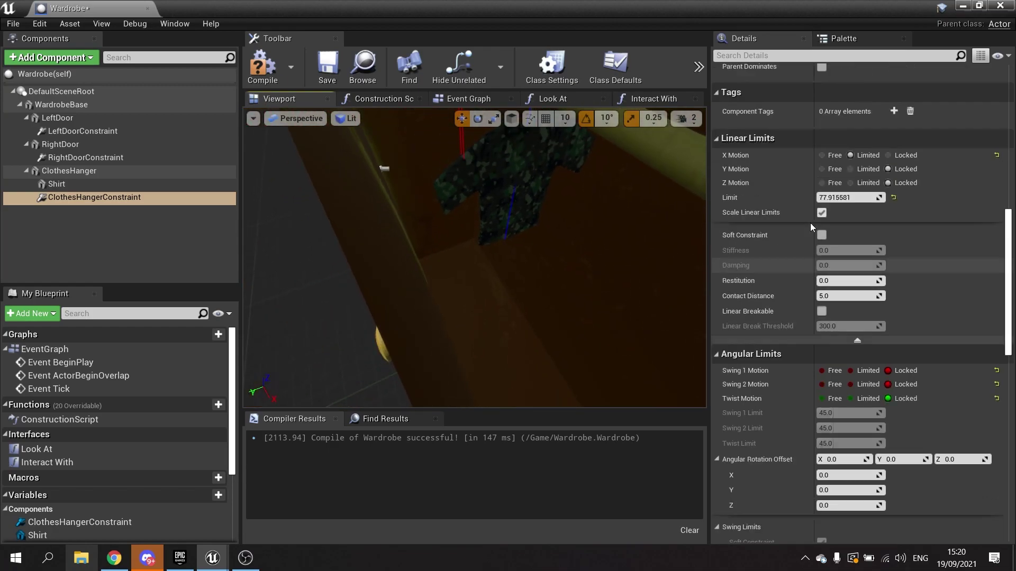
scroll(809, 221, up, 10)
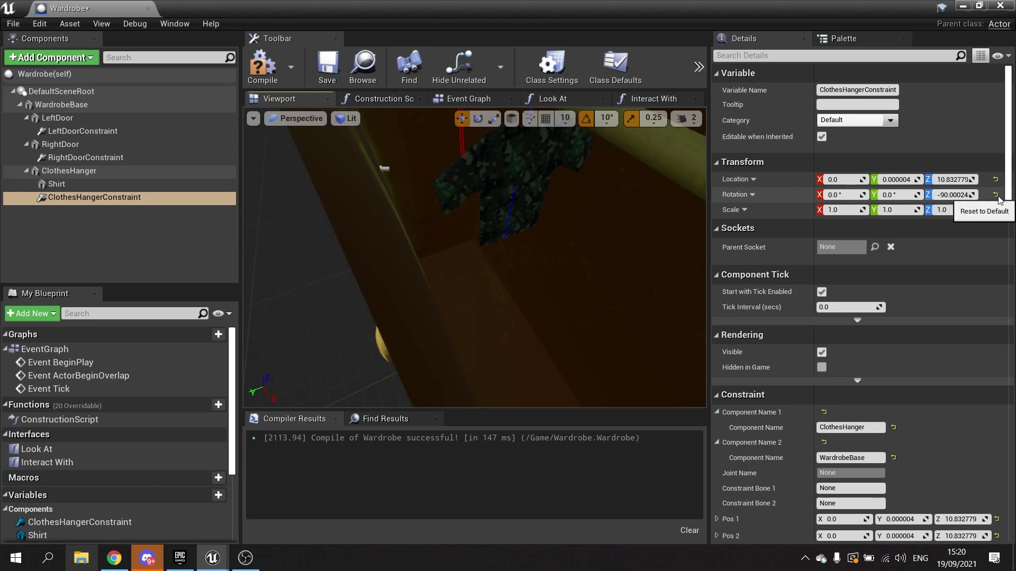
right_drag(512, 309, 495, 211)
Lock the constraint's linear X Motion, set its Y Motion to Limited and compile the blueprint.
scroll(774, 389, down, 8)
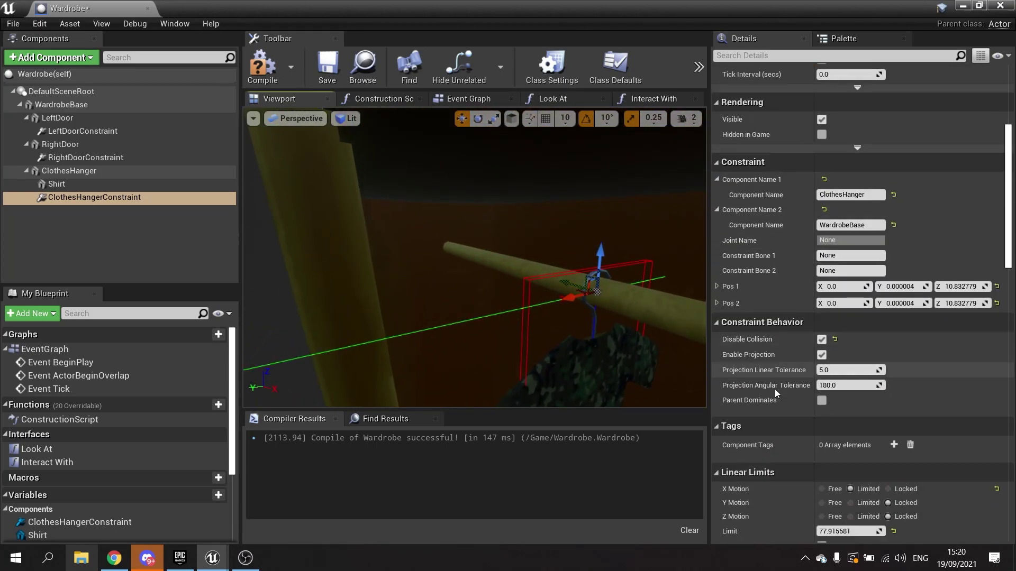
mouse_move(475, 257)
right_down()
mouse_move(444, 249)
mouse_move(434, 264)
mouse_move(476, 270)
right_up()
scroll(805, 411, down, 5)
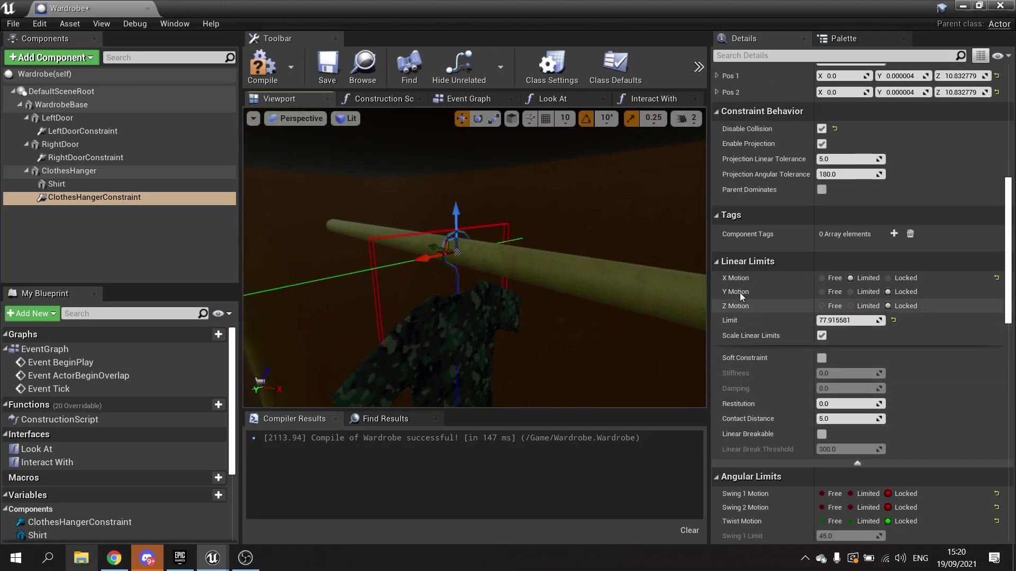
click(889, 278)
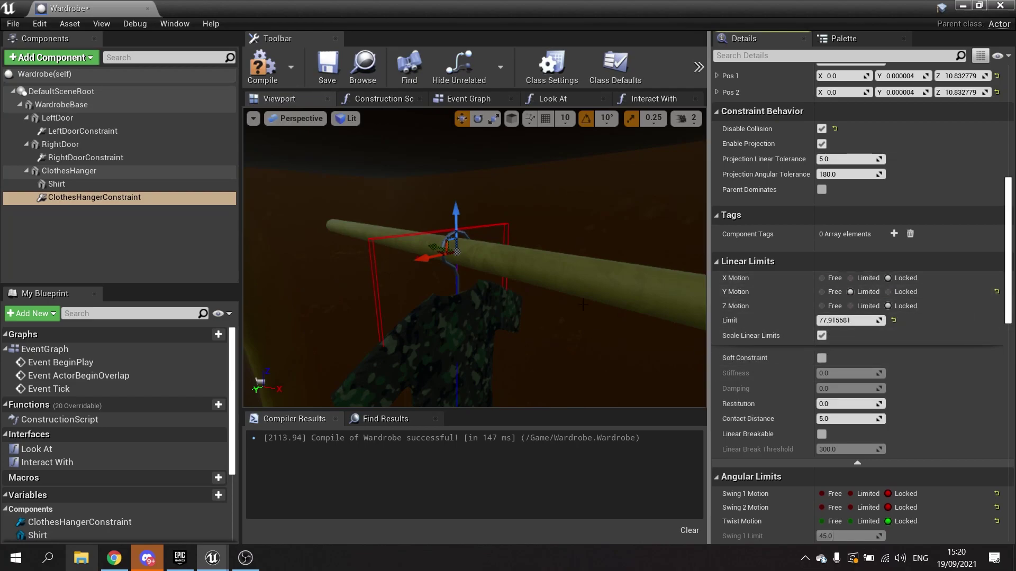
click(258, 67)
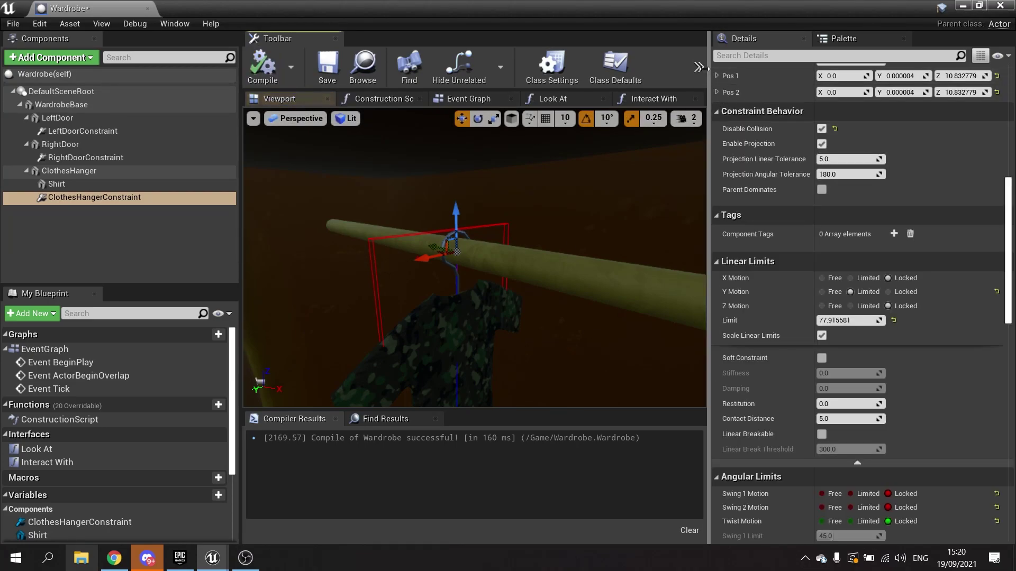
Play-test the level by opening the wardrobe doors and pulling the shirt along the rail, and end the session.
click(698, 67)
click(728, 112)
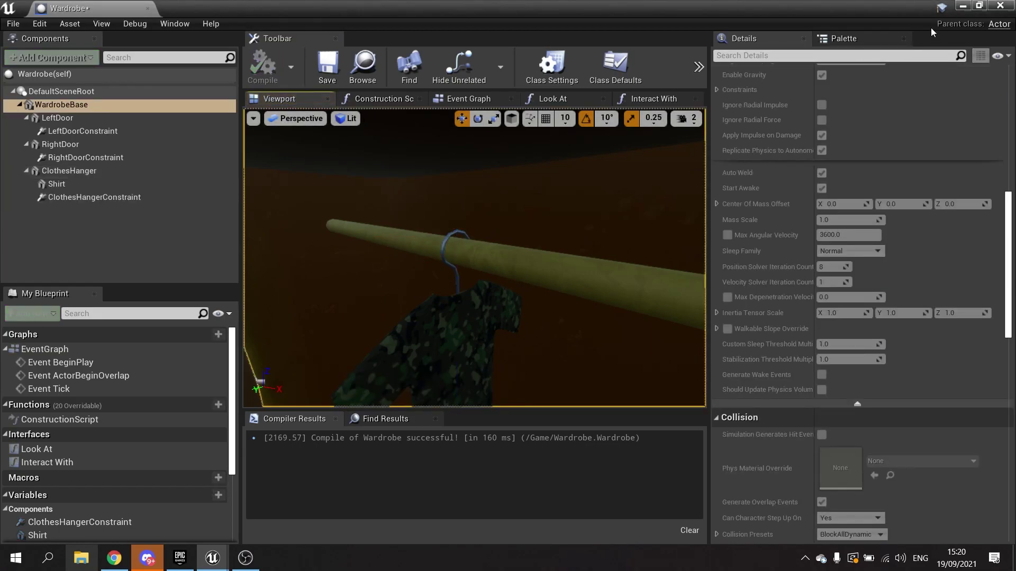
click(962, 7)
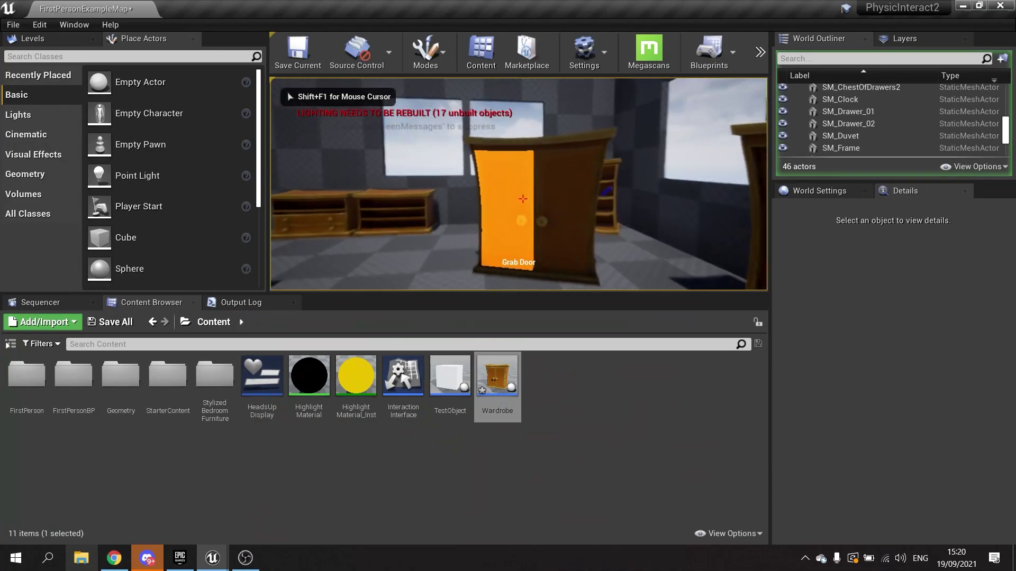
key(w)
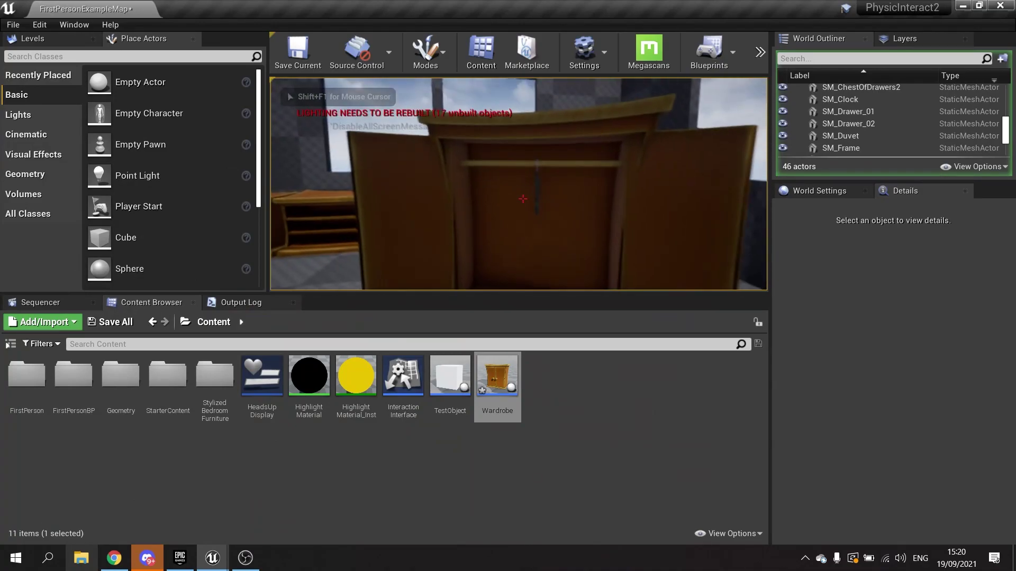
drag(523, 198, 339, 194)
key(s)
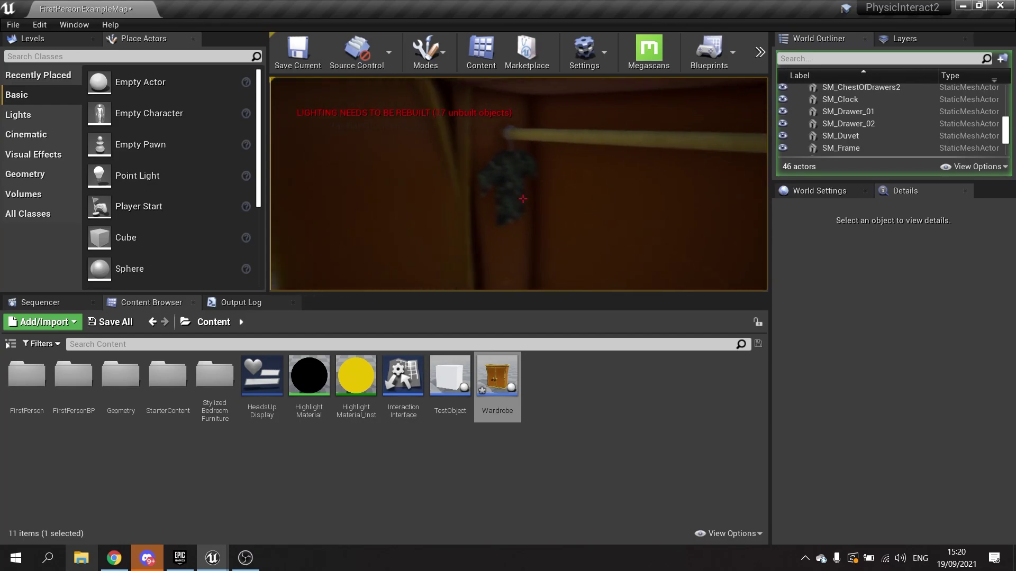
key(a)
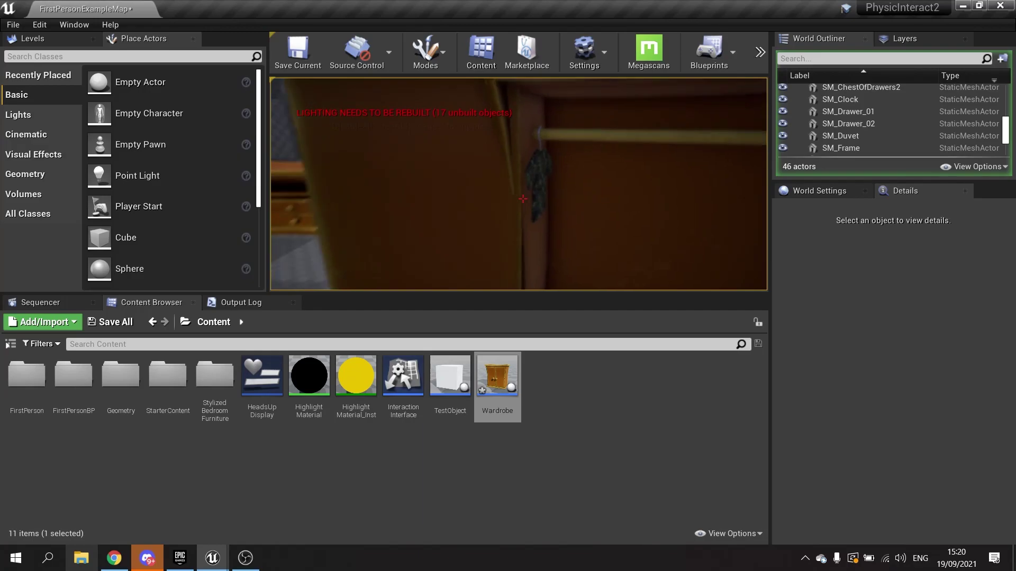
key(w)
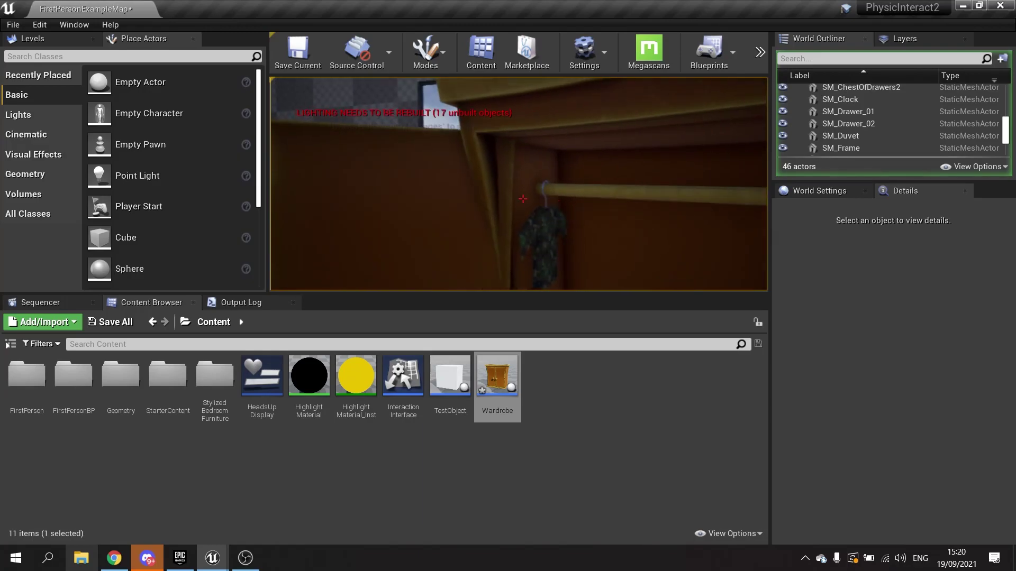
key(Escape)
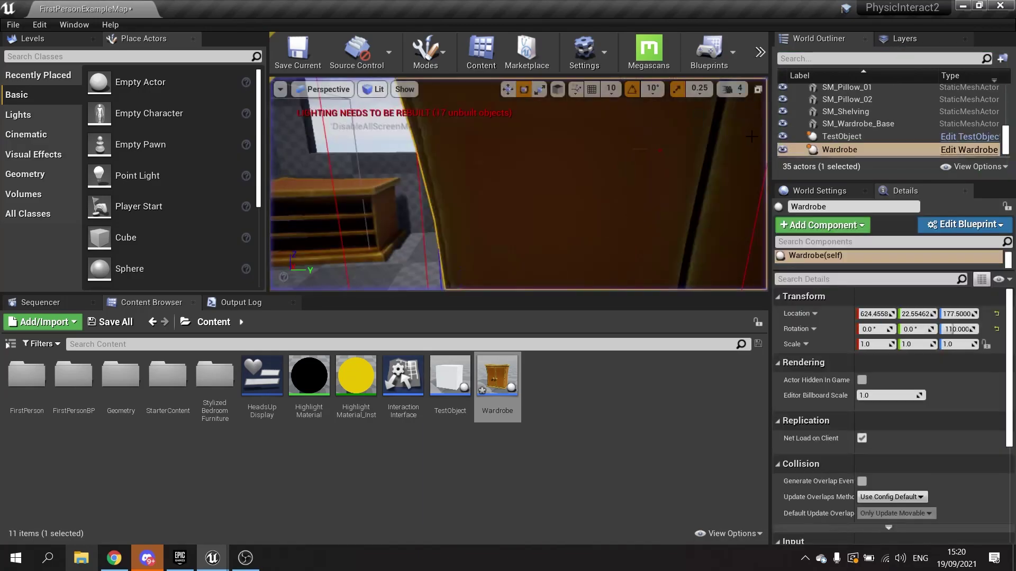
Play-test again, opening both wardrobe doors and sliding the hanging shirt back and forth between the rail's ends, and end the session.
click(758, 55)
click(786, 148)
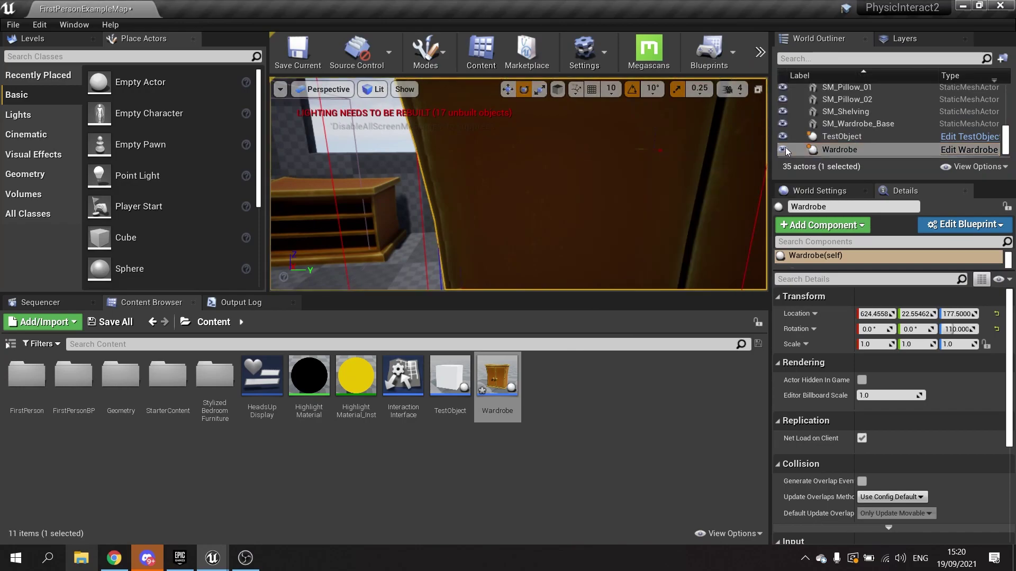
click(761, 53)
click(661, 140)
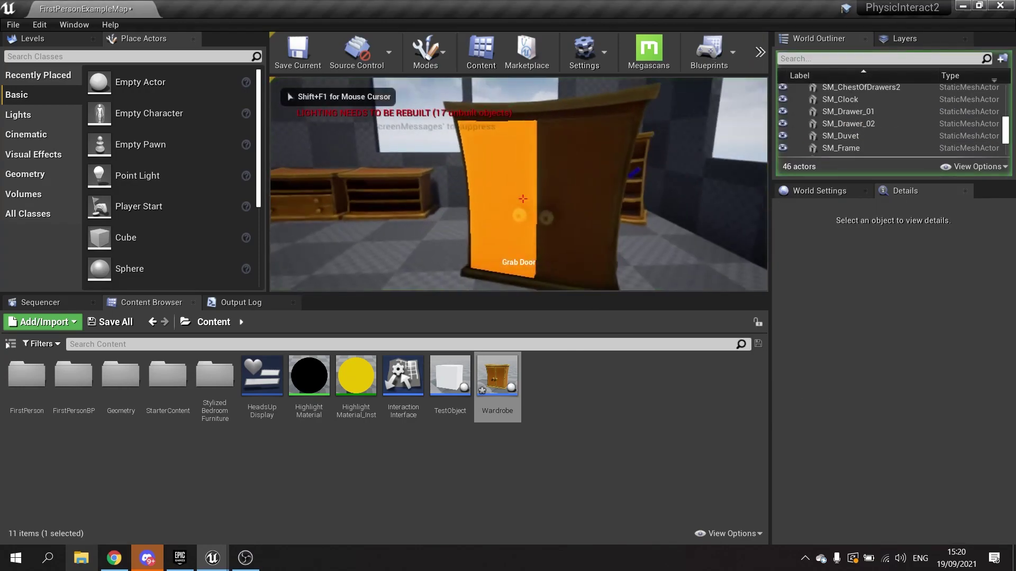
click(523, 199)
click(523, 199)
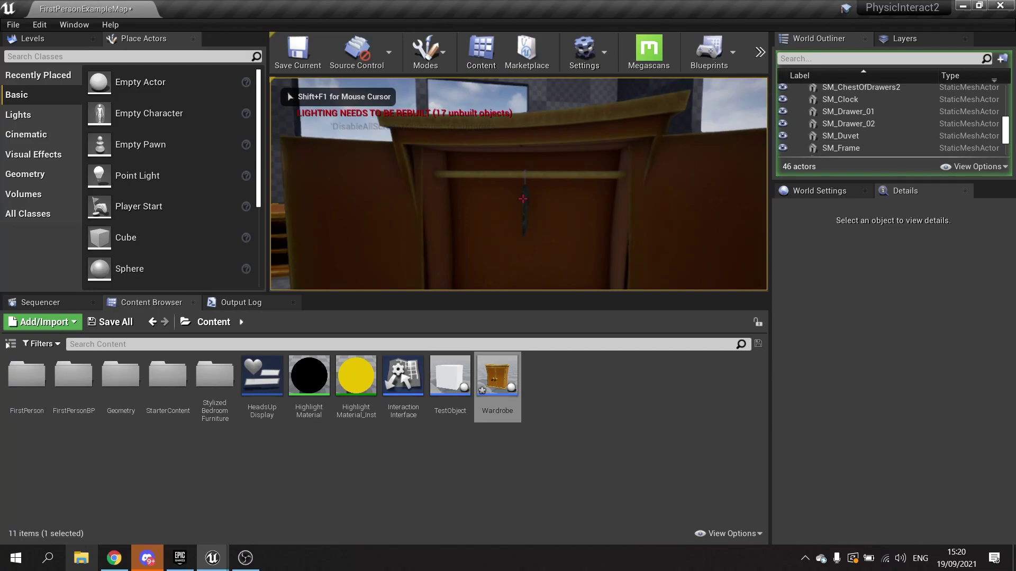
key(w)
key(d)
key(a)
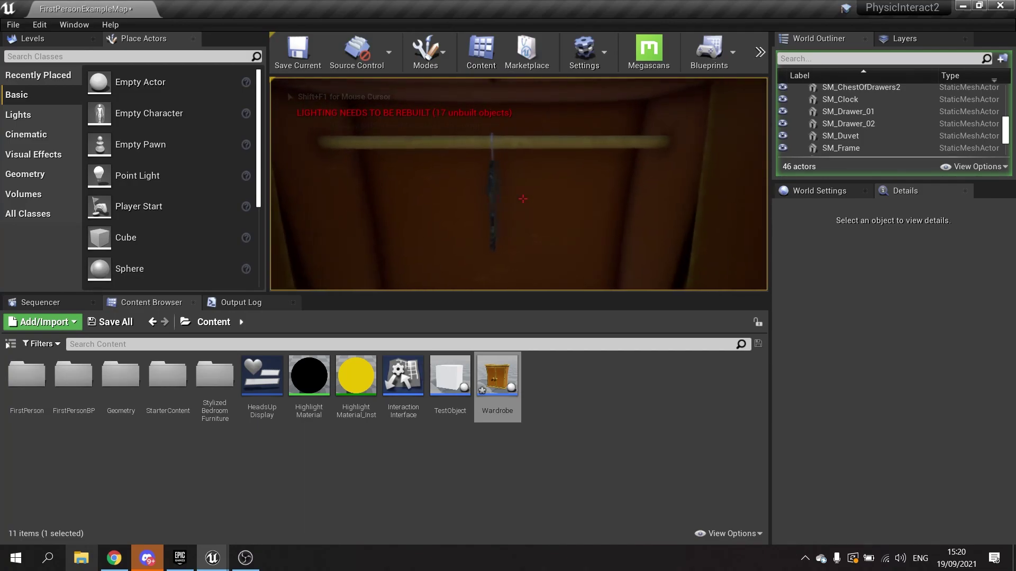
key(d)
key(a)
key(d)
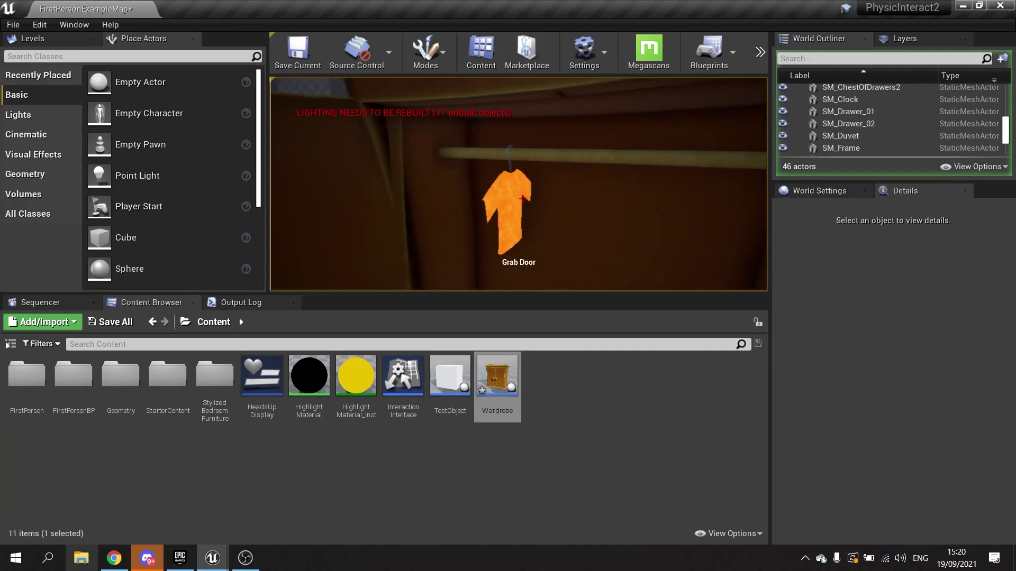
key(a)
key(w)
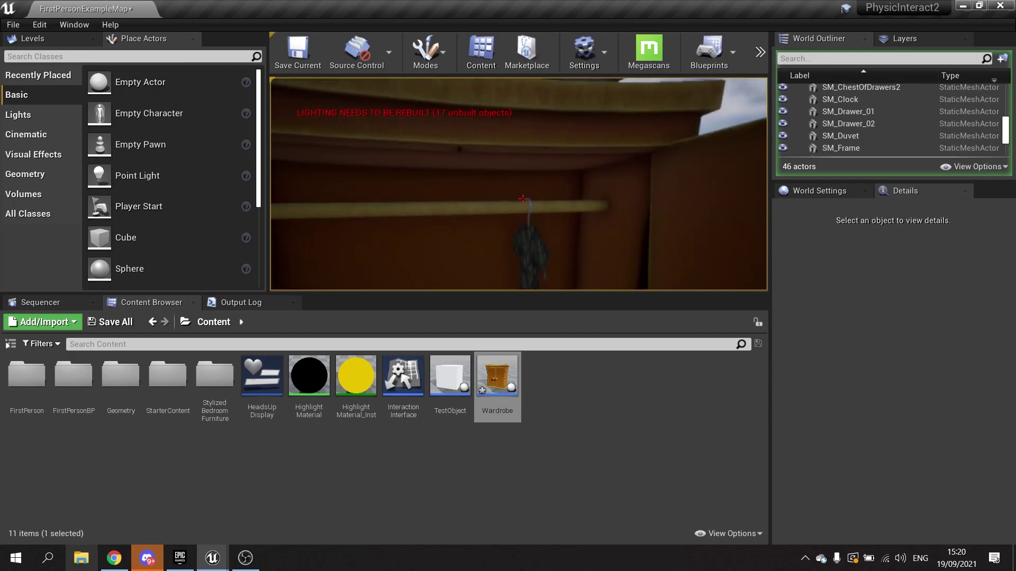
key(w)
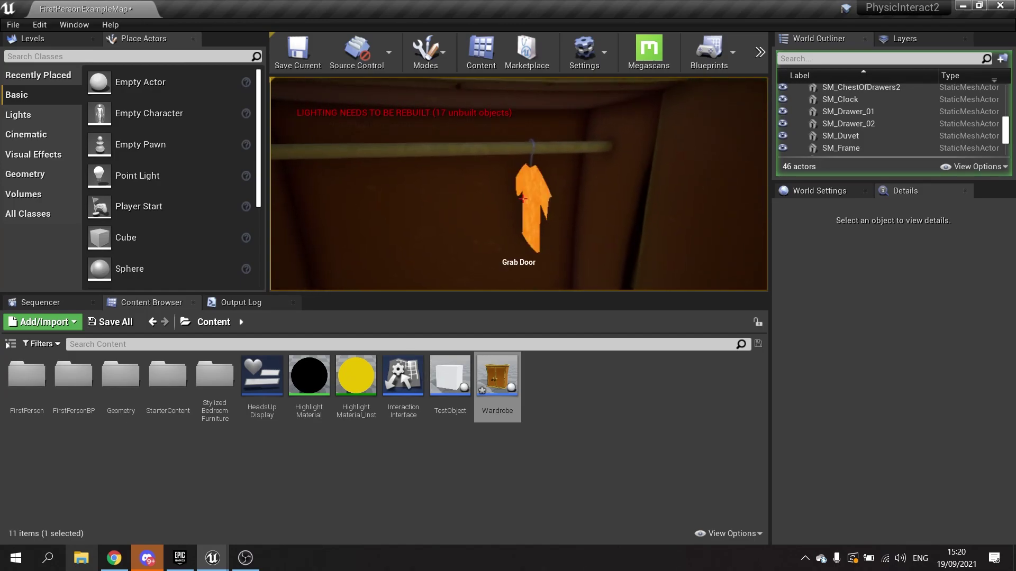
key(w)
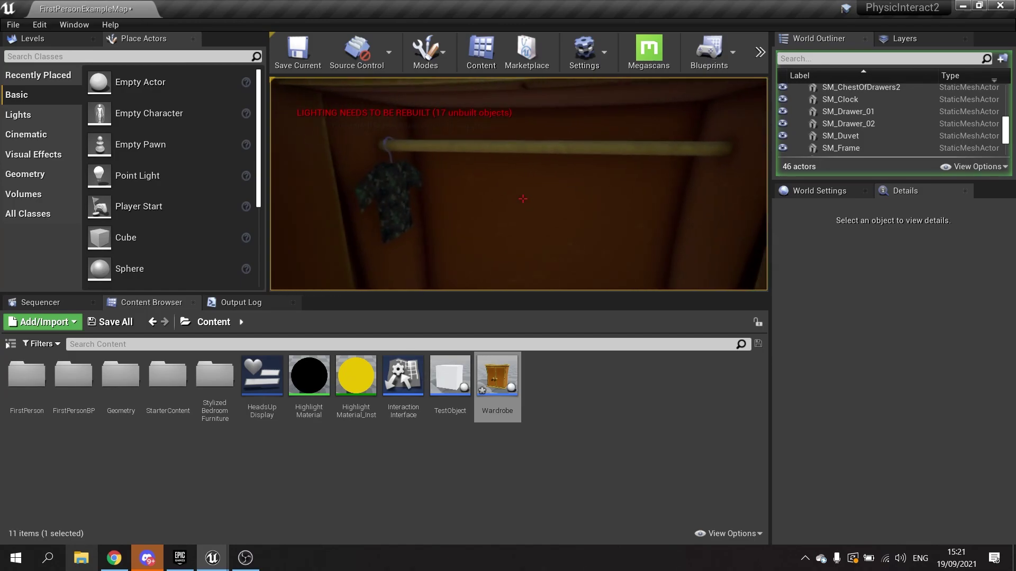
key(Escape)
key(f)
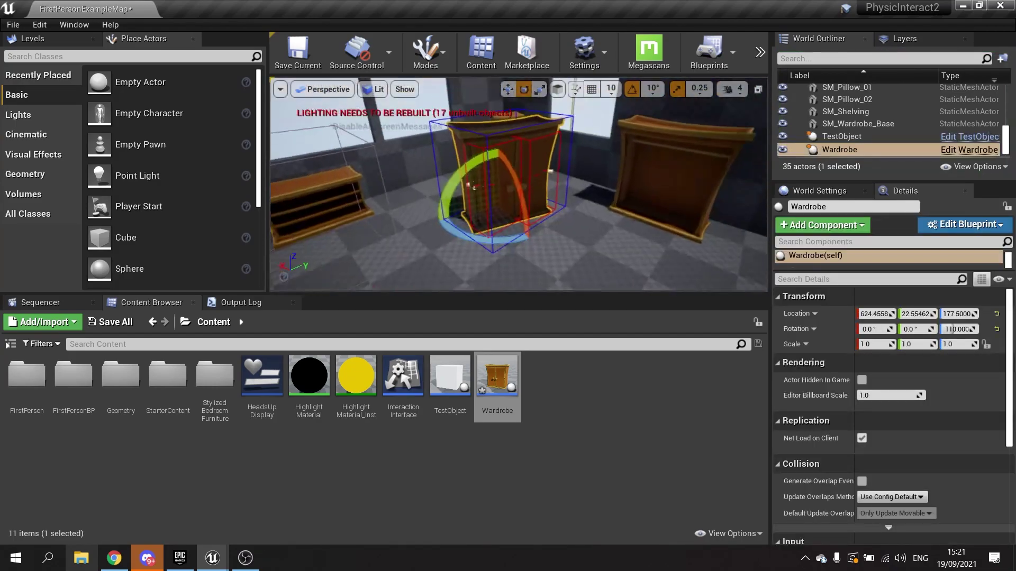
Reopen the Wardrobe blueprint, duplicate the ClothesHanger and move the copy about 33 units along the rail.
double_click(501, 382)
click(69, 170)
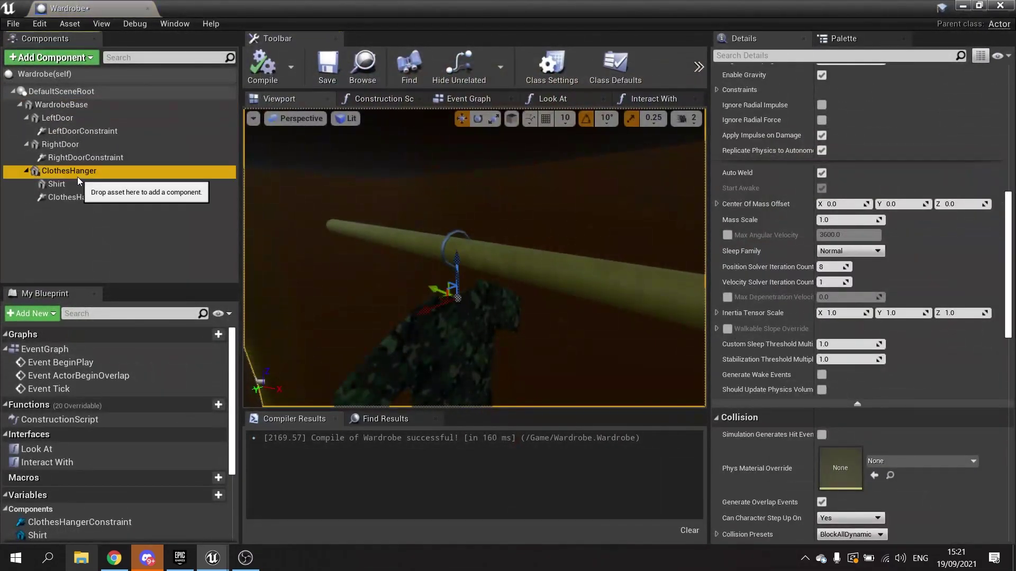
right_drag(514, 240, 540, 265)
click(52, 172)
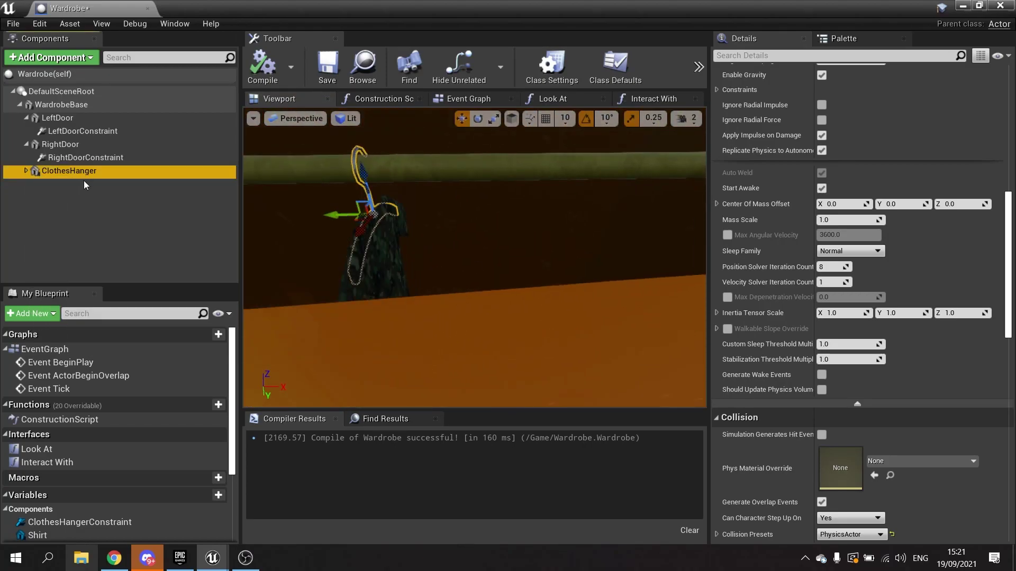
key(ctrl+w)
key(Return)
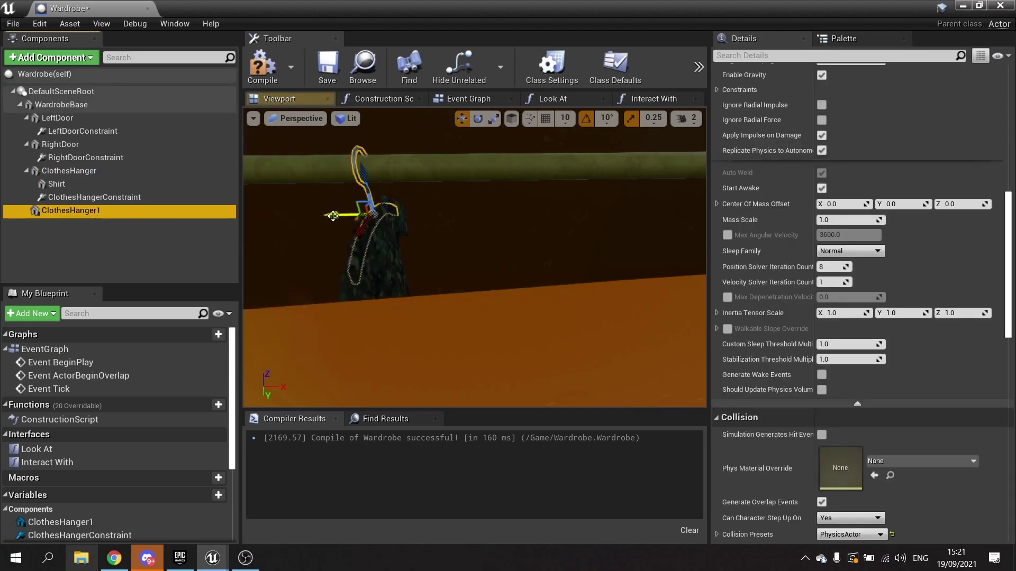
drag(332, 215, 522, 213)
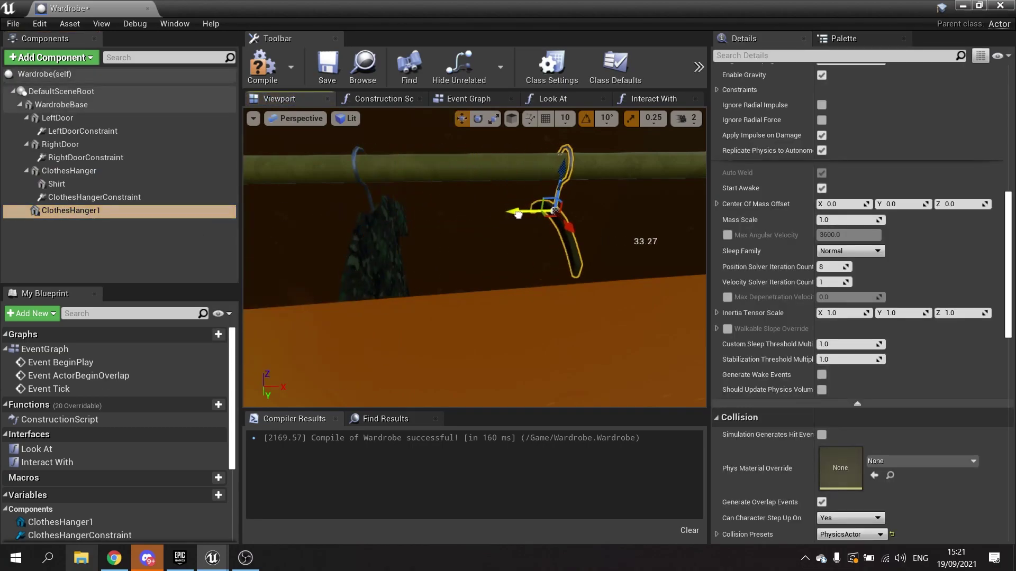
Duplicate the Shirt and ClothesHangerConstraint together and attach the copies to the second clothes hanger.
click(87, 186)
ctrl+click(93, 198)
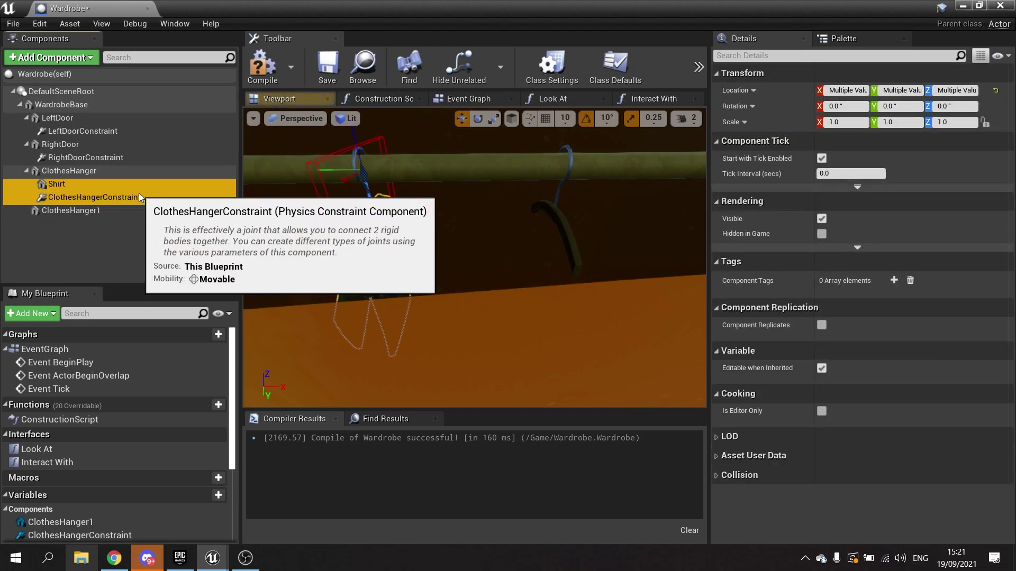
key(ctrl+w)
click(81, 256)
mouse_move(74, 210)
mouse_down()
mouse_move(73, 237)
mouse_move(77, 227)
mouse_up()
Reset the locations of the copied shirt and the copied constraint so both sit at the second hanger's origin.
click(59, 223)
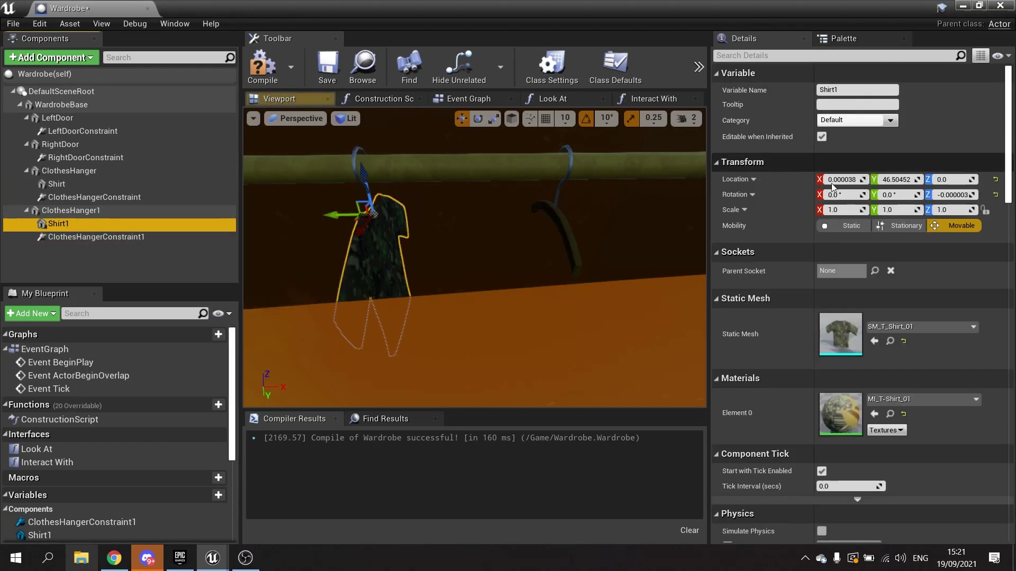
click(996, 179)
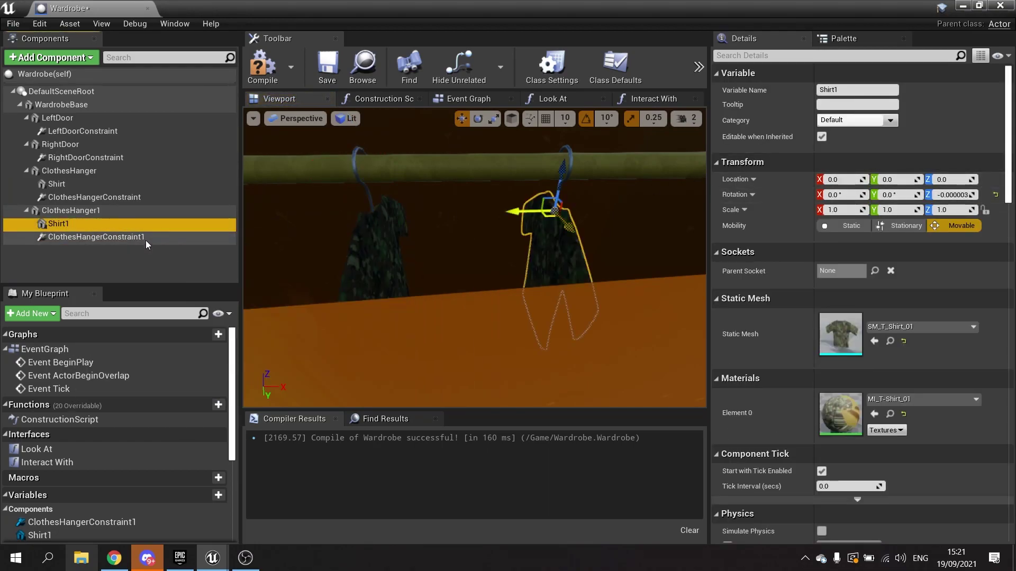
click(145, 237)
click(994, 180)
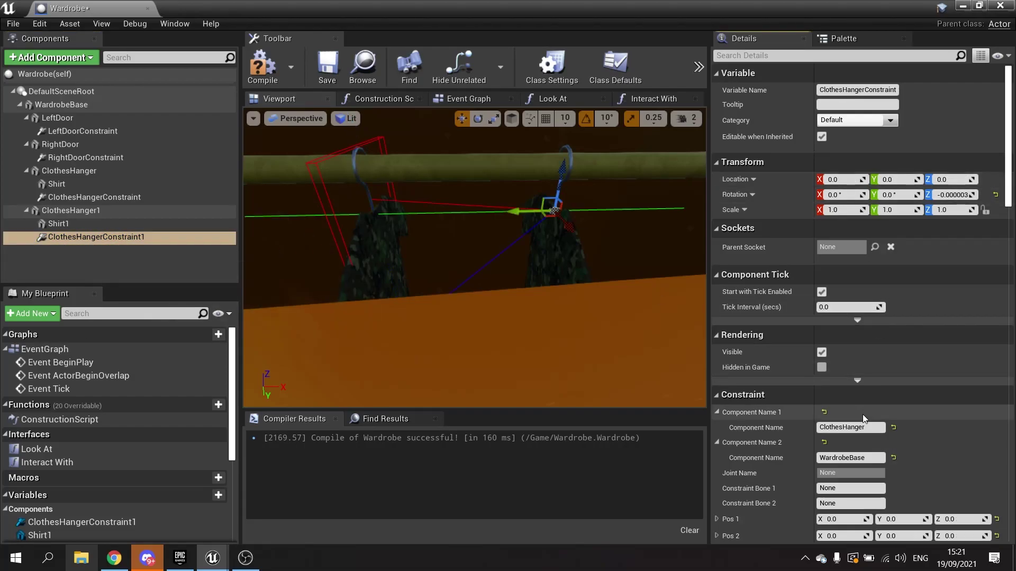
Set the copied constraint's first component name to ClothesHanger1, keeping WardrobeBase as the second component.
click(874, 427)
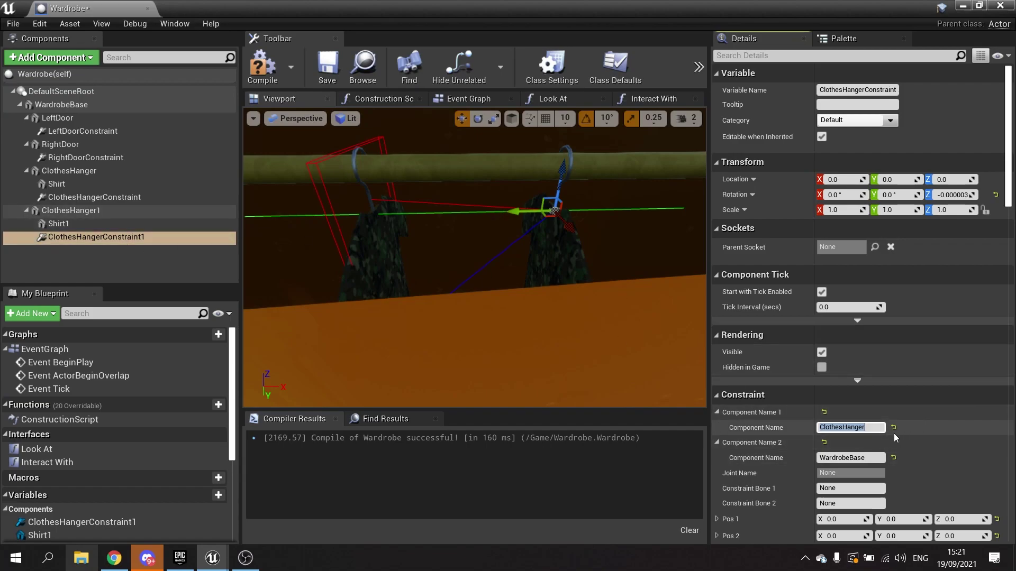
click(881, 427)
text(1)
key(Return)
click(880, 456)
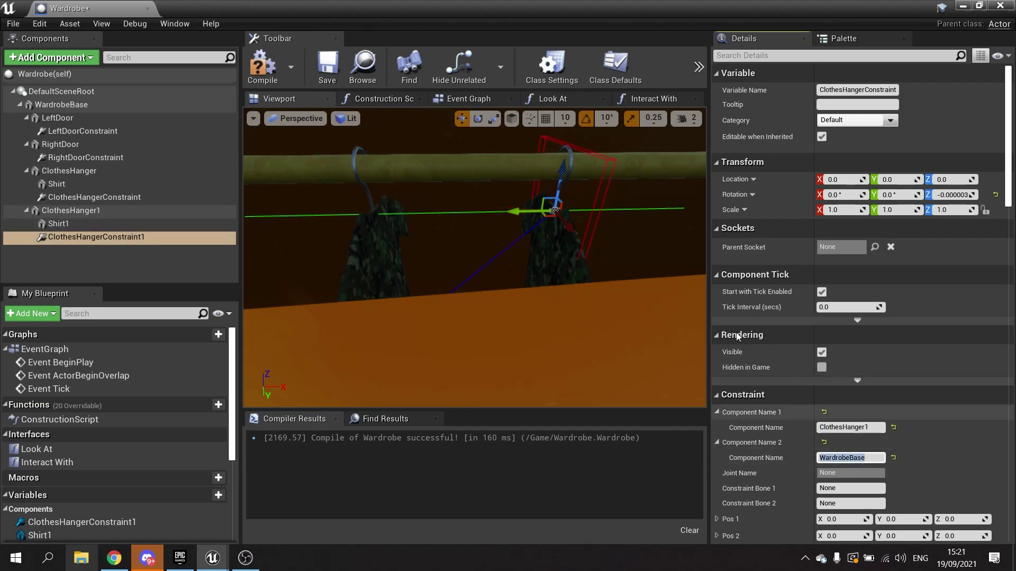
Select the copied shirt and check the choices for its static mesh.
right_drag(619, 275, 581, 296)
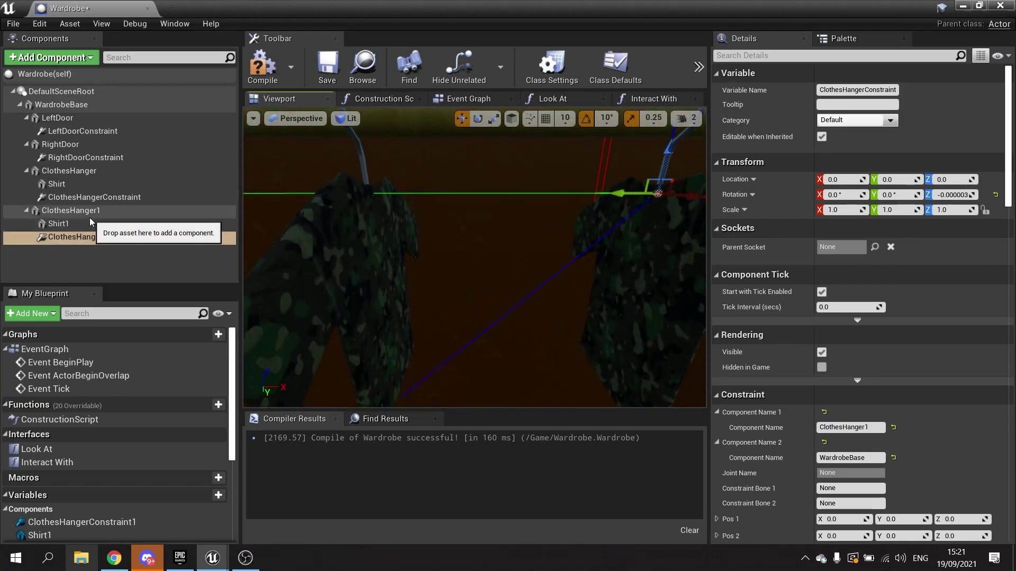
click(96, 237)
click(58, 223)
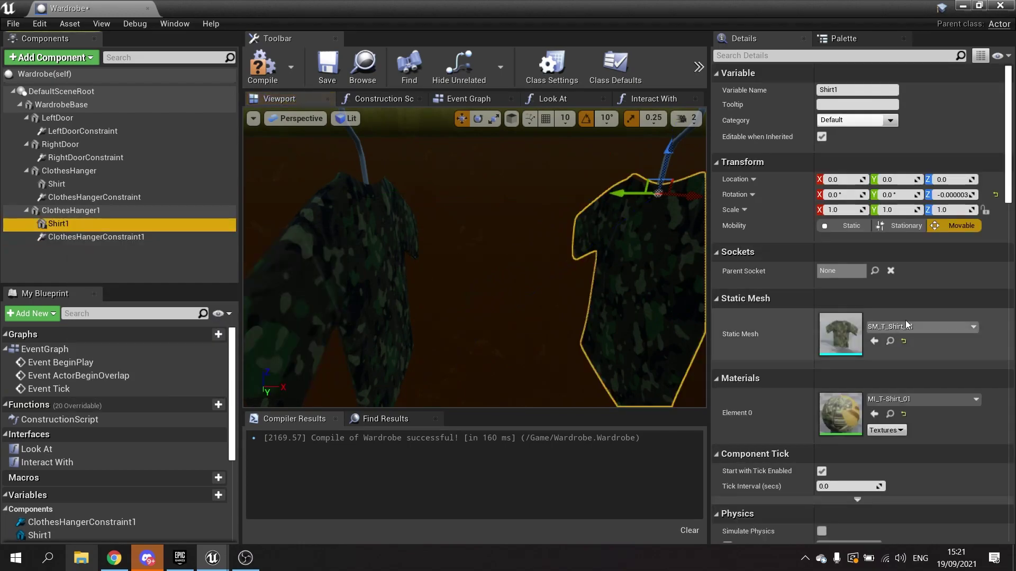
click(910, 327)
key(Escape)
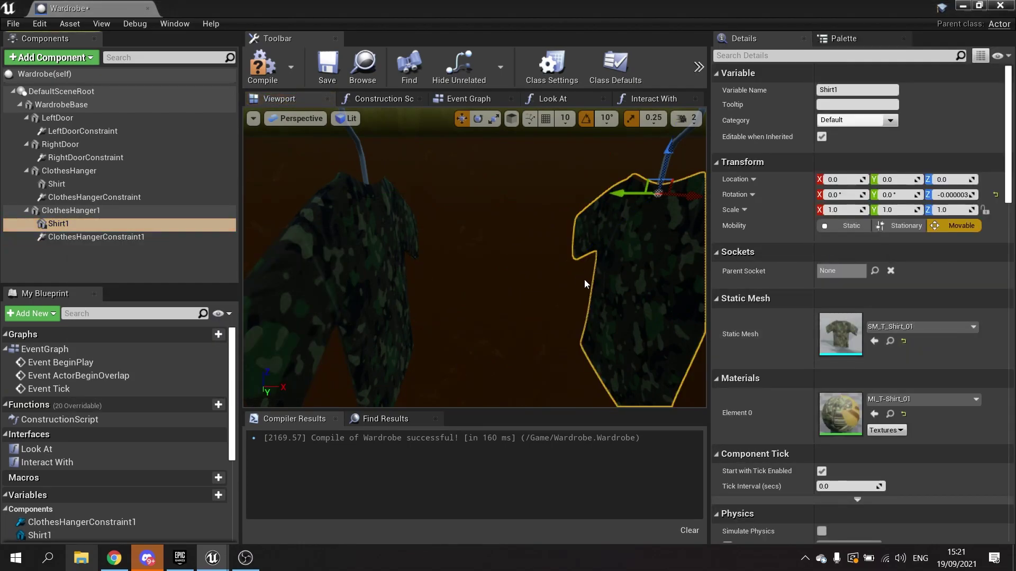